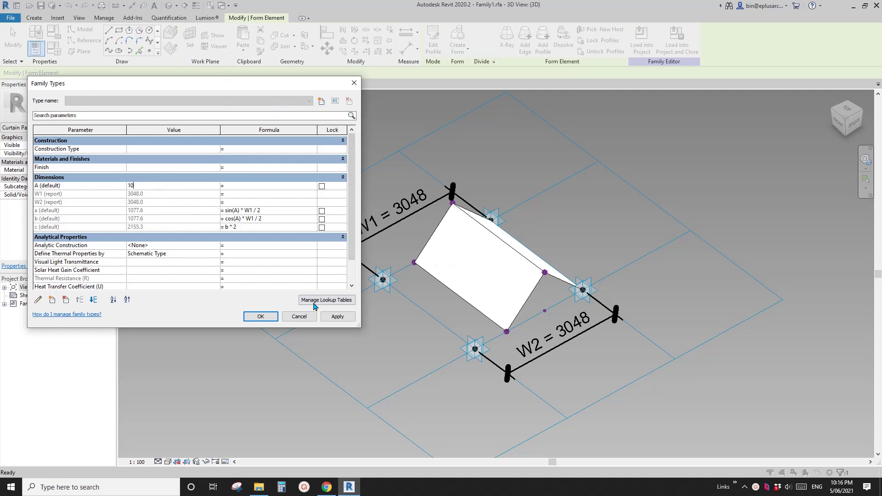
Step: Preview the panel with angle A at 10°, then apply 80° and recentre the view
{"action": "left_click", "coordinate": [338, 316]}
{"action": "left_click", "coordinate": [160, 186]}
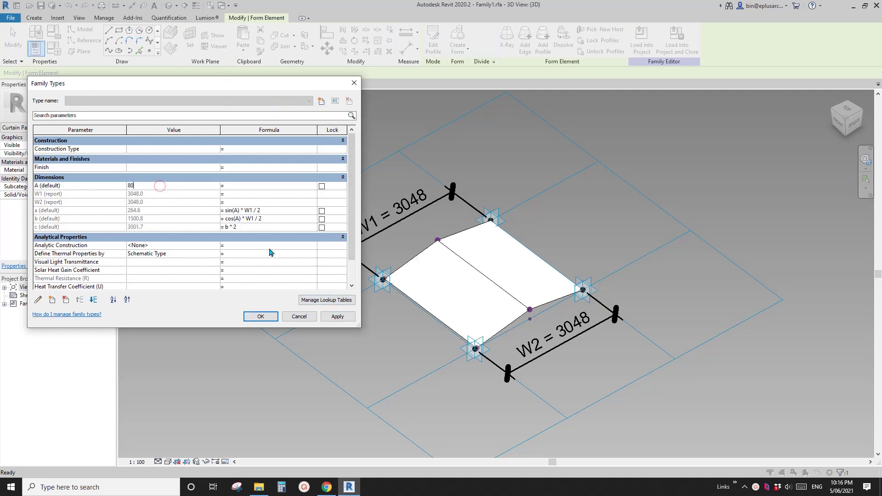
{"action": "left_click", "coordinate": [342, 318]}
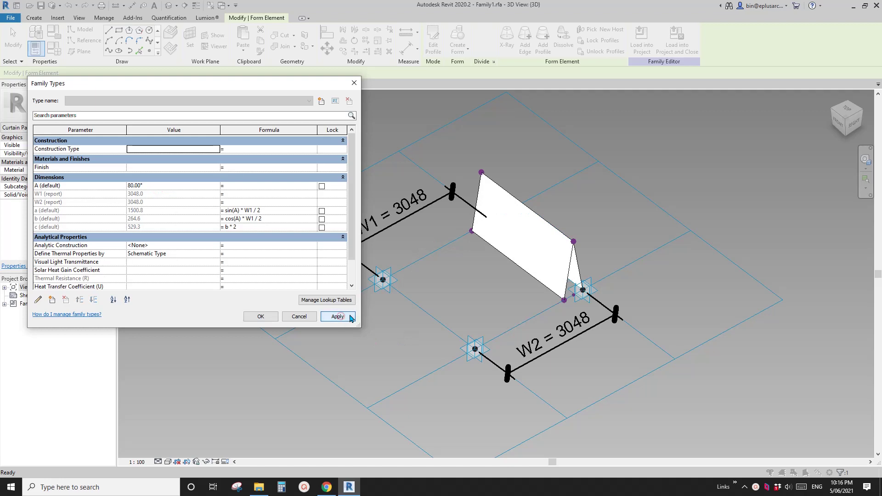
{"action": "left_click", "coordinate": [253, 317]}
{"action": "left_click", "coordinate": [253, 317]}
{"action": "scroll", "coordinate": [424, 257], "scroll_direction": "down", "scroll_amount": 1}
{"action": "middle_click_drag", "start_coordinate": [421, 262], "coordinate": [358, 262], "text": "shift"}
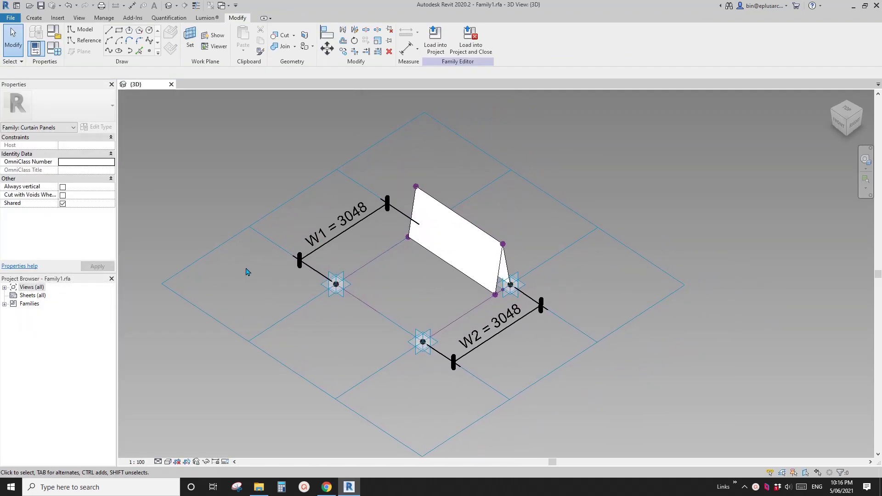
Step: Recentre the 80° panel in the view and bring up the File menu's New options
{"action": "middle_click_drag", "start_coordinate": [266, 273], "coordinate": [267, 274]}
{"action": "middle_click_drag", "start_coordinate": [221, 221], "coordinate": [233, 224]}
{"action": "middle_click_drag", "start_coordinate": [284, 237], "coordinate": [319, 244]}
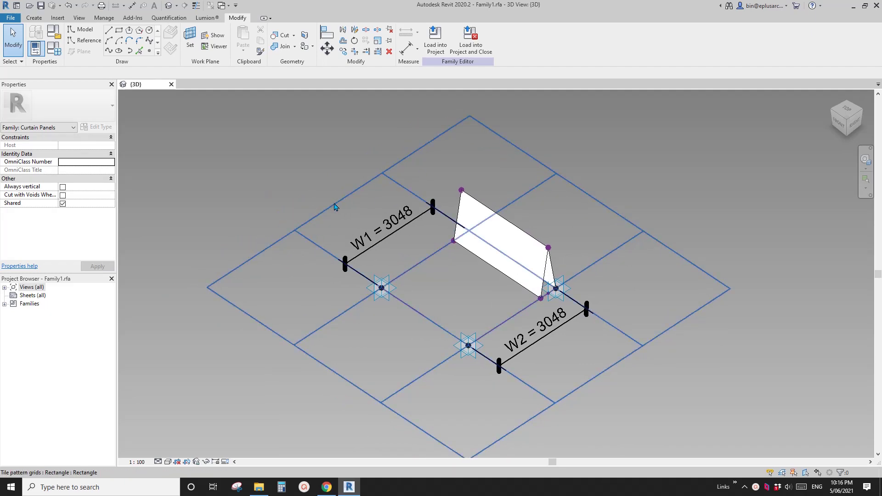
{"action": "left_click", "coordinate": [11, 17]}
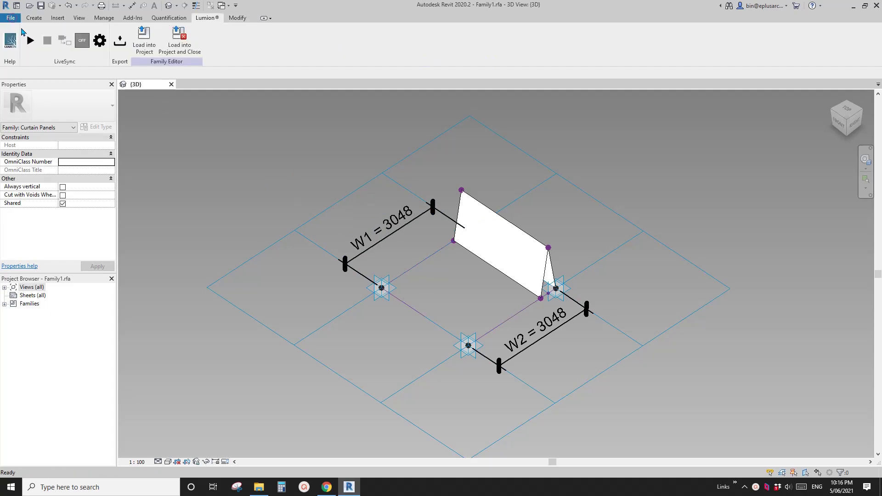
Step: Start a new conceptual mass from the Metric Mass.rft template
{"action": "mouse_move", "coordinate": [57, 53]}
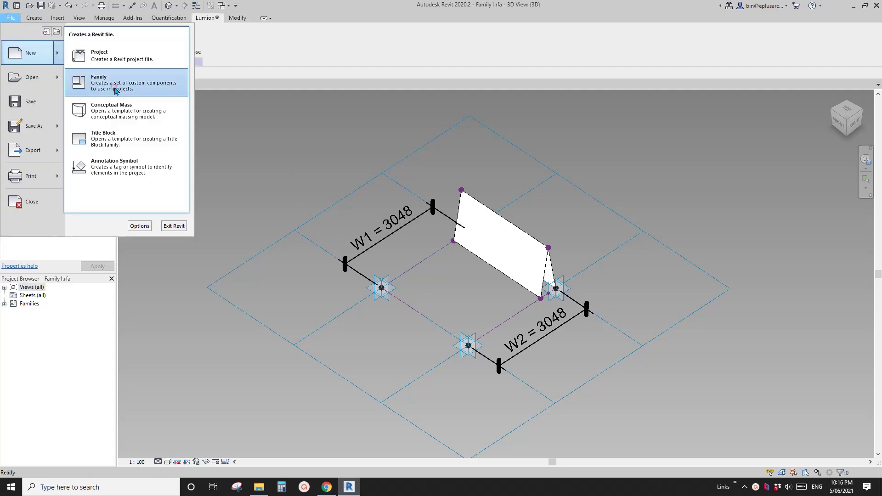
{"action": "left_click", "coordinate": [115, 88]}
{"action": "left_click", "coordinate": [122, 115]}
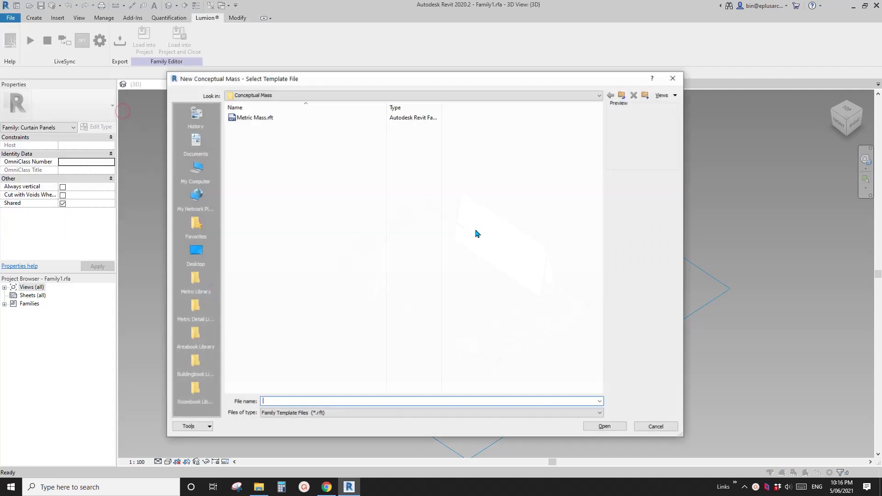
{"action": "double_click", "coordinate": [267, 120]}
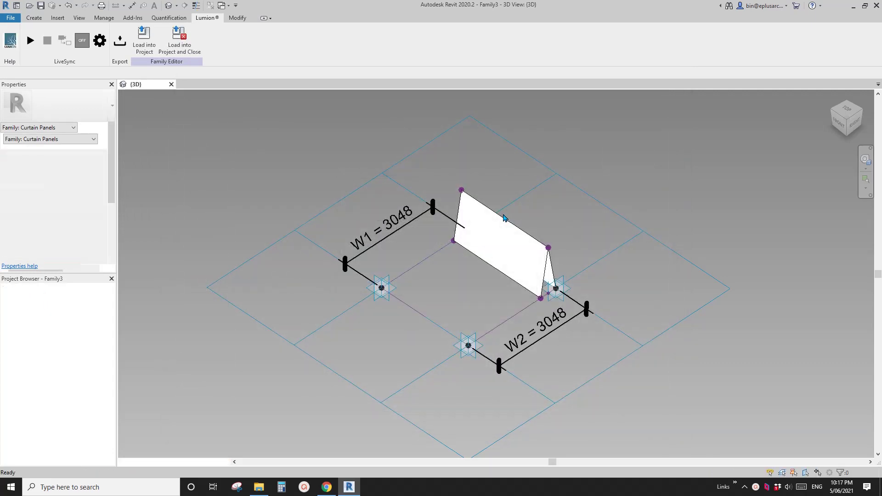
Step: Draw a 47000-long reference line and turn it into a surface form
{"action": "scroll", "coordinate": [464, 264], "scroll_direction": "up", "scroll_amount": 2}
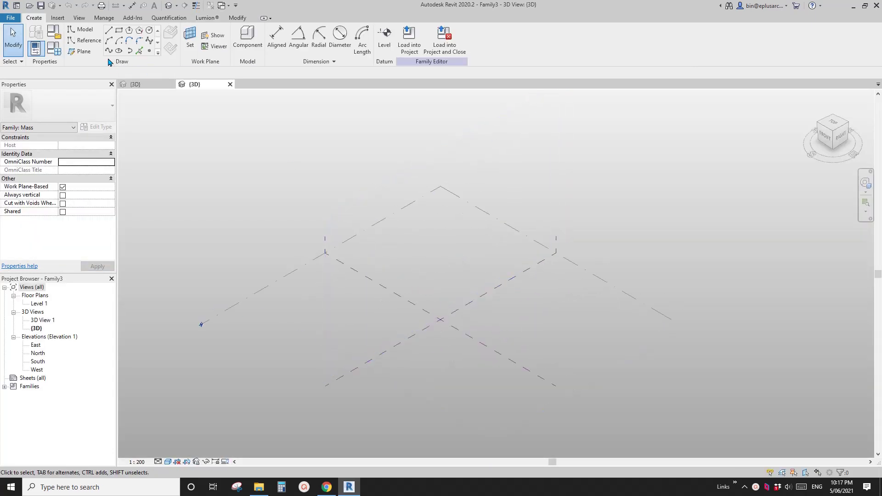
{"action": "left_click", "coordinate": [85, 40]}
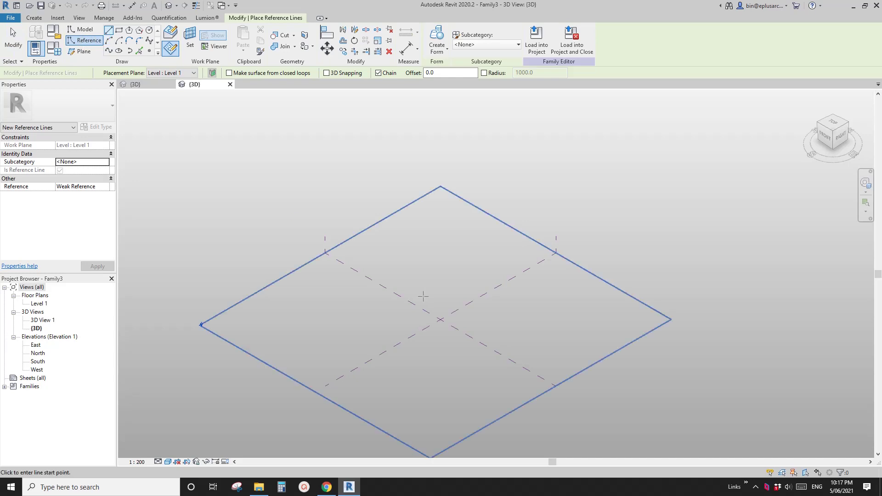
{"action": "left_click", "coordinate": [366, 291]}
{"action": "left_click", "coordinate": [478, 355]}
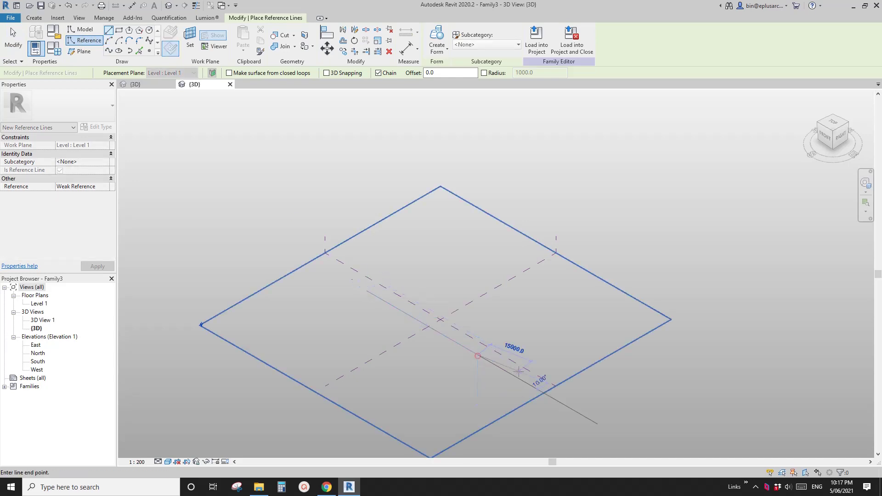
{"action": "key", "text": "Escape"}
{"action": "key", "text": "Escape"}
{"action": "left_click", "coordinate": [417, 320]}
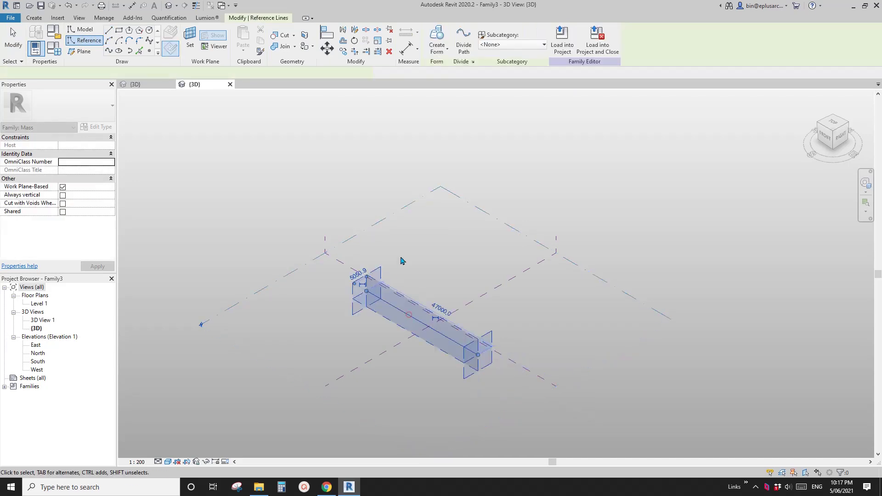
{"action": "left_click", "coordinate": [440, 43]}
Step: Pull the surface's top edge upward so the wall stands 23087.1 tall
{"action": "middle_click_drag", "start_coordinate": [394, 359], "coordinate": [616, 311], "text": "shift"}
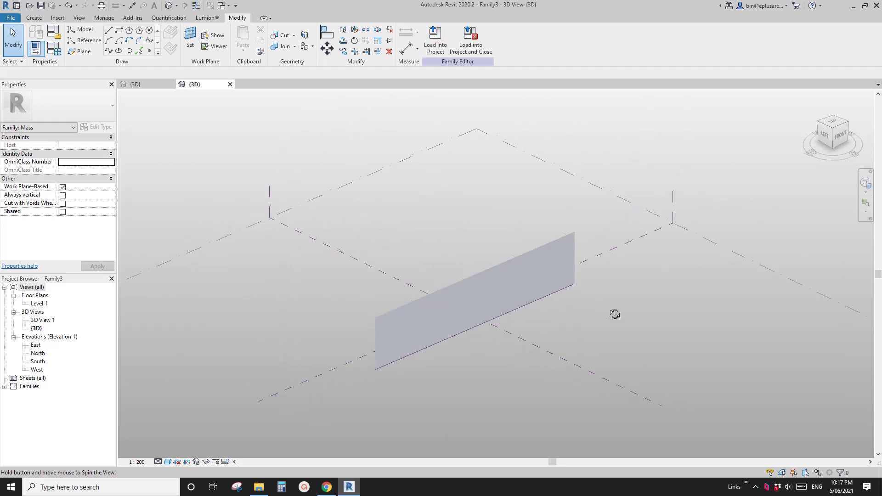
{"action": "scroll", "coordinate": [476, 287], "scroll_direction": "up", "scroll_amount": 3}
{"action": "left_click", "coordinate": [475, 287]}
{"action": "middle_click_drag", "start_coordinate": [475, 287], "coordinate": [454, 282]}
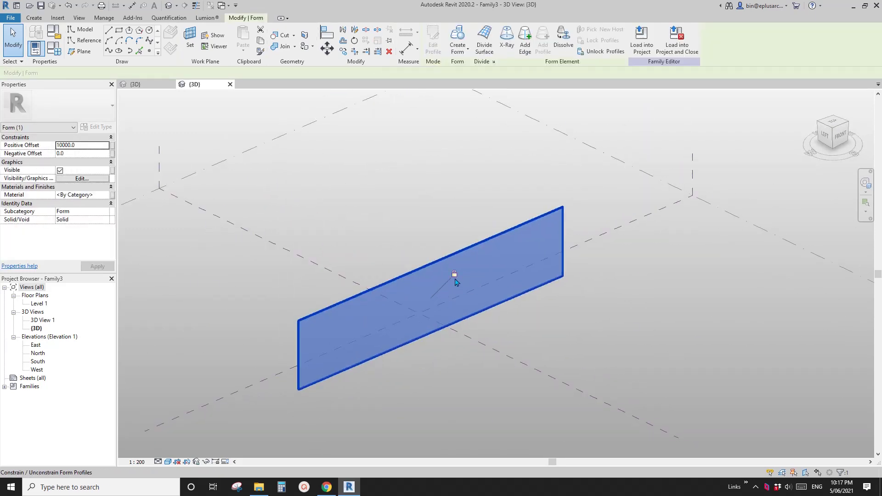
{"action": "left_click", "coordinate": [571, 344]}
{"action": "left_click", "coordinate": [441, 263]}
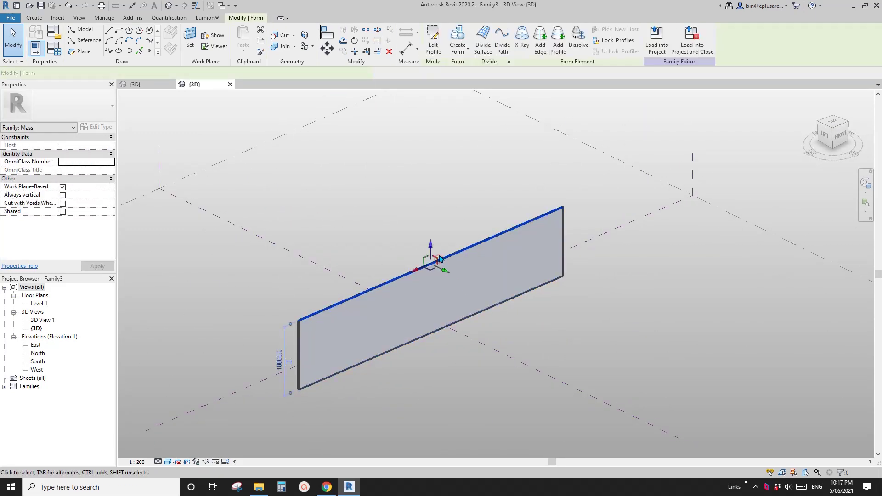
{"action": "left_click_drag", "start_coordinate": [438, 260], "coordinate": [430, 170]}
{"action": "middle_click_drag", "start_coordinate": [463, 246], "coordinate": [456, 256]}
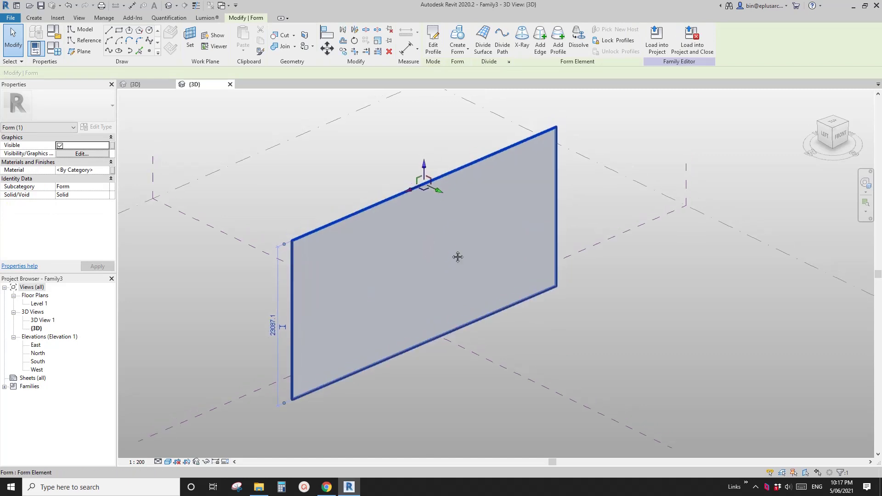
Step: Divide the surface into a grid with U Grid Number 20 and V Grid Number 30
{"action": "left_click", "coordinate": [485, 48]}
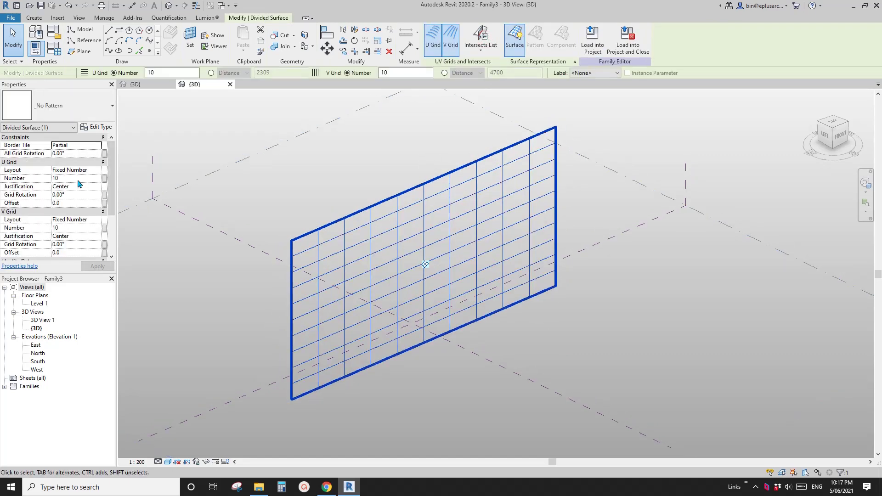
{"action": "left_click", "coordinate": [77, 179]}
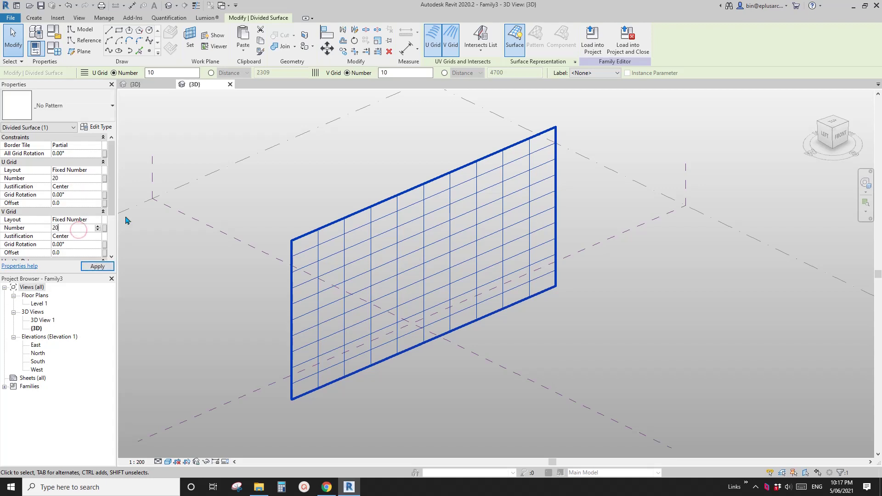
{"action": "middle_click_drag", "start_coordinate": [410, 183], "coordinate": [419, 238], "text": "shift"}
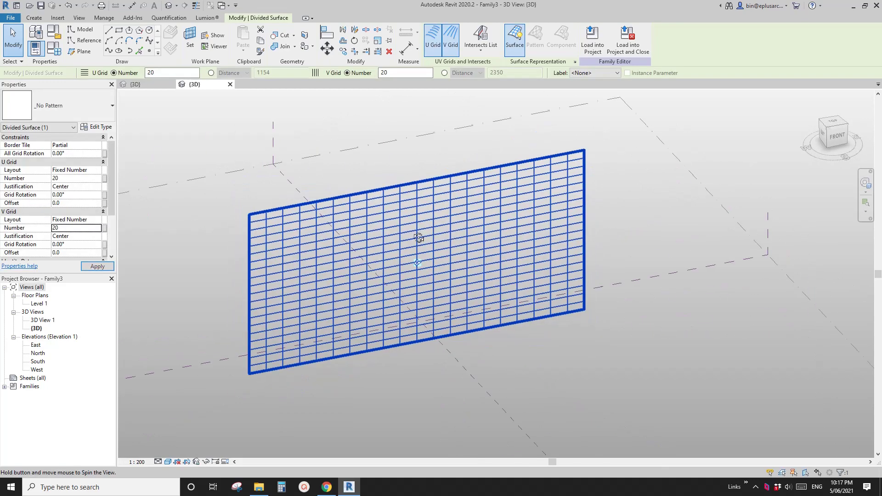
{"action": "left_click", "coordinate": [73, 228]}
{"action": "type", "text": "30"}
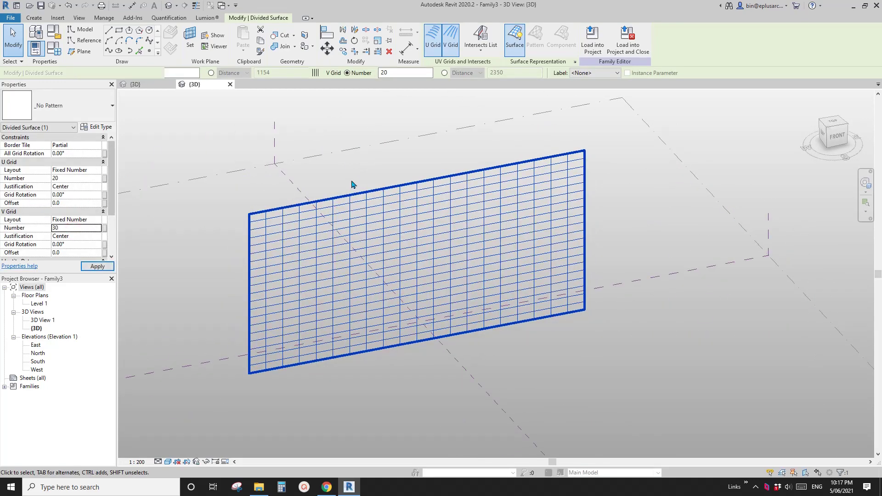
{"action": "middle_click_drag", "start_coordinate": [398, 178], "coordinate": [408, 179], "text": "shift"}
{"action": "left_click", "coordinate": [375, 174]}
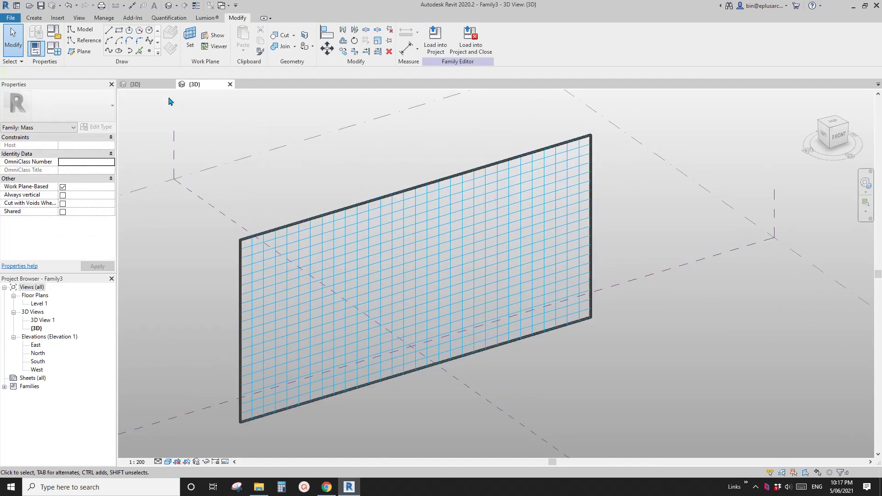
Step: Load the Family1 louver panel into the mass and reselect the divided surface
{"action": "left_click", "coordinate": [137, 84]}
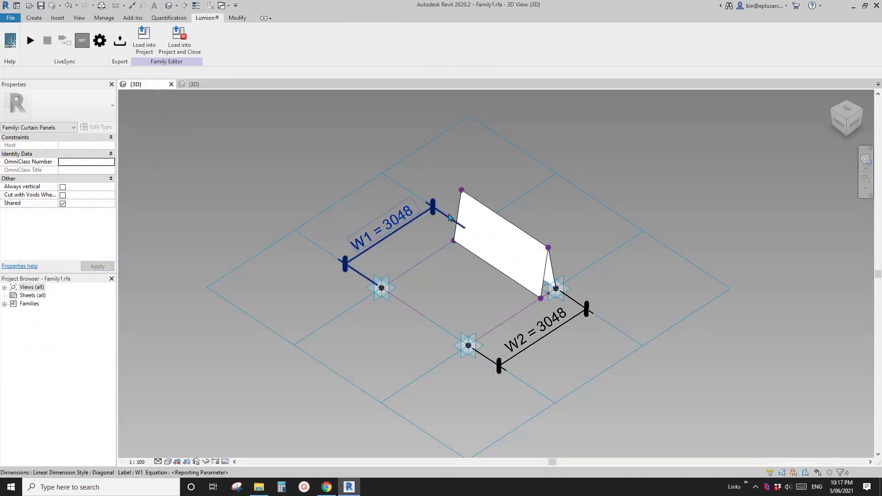
{"action": "left_click", "coordinate": [145, 41]}
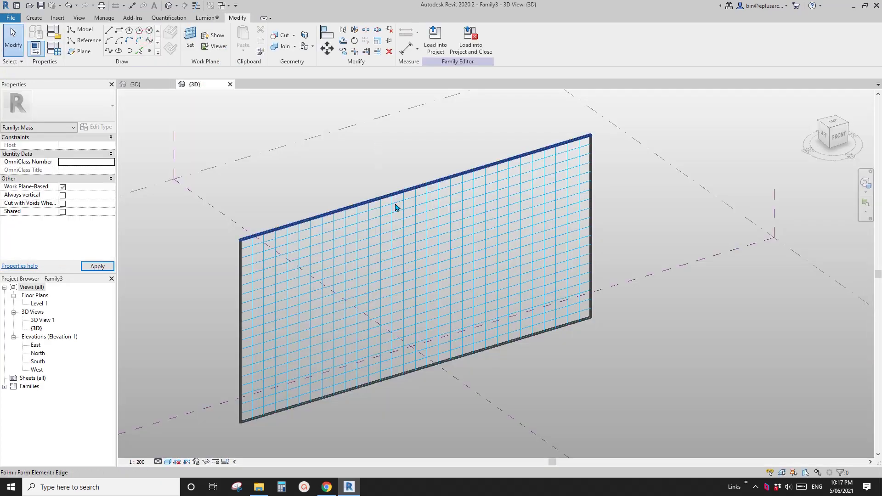
{"action": "left_click", "coordinate": [403, 266]}
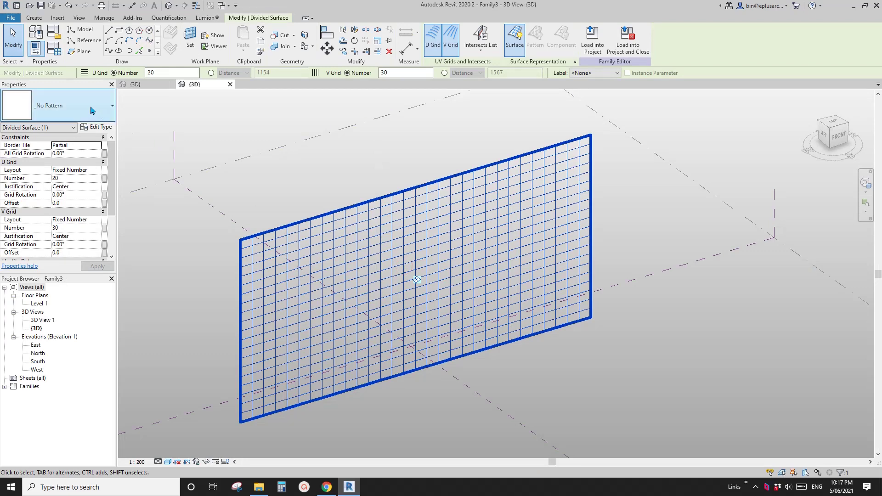
Step: Assign the Family1 panel type under Rectangle to the divided surface and view the louvers side-on
{"action": "left_click", "coordinate": [60, 105]}
{"action": "scroll", "coordinate": [41, 230], "scroll_direction": "down", "scroll_amount": 5}
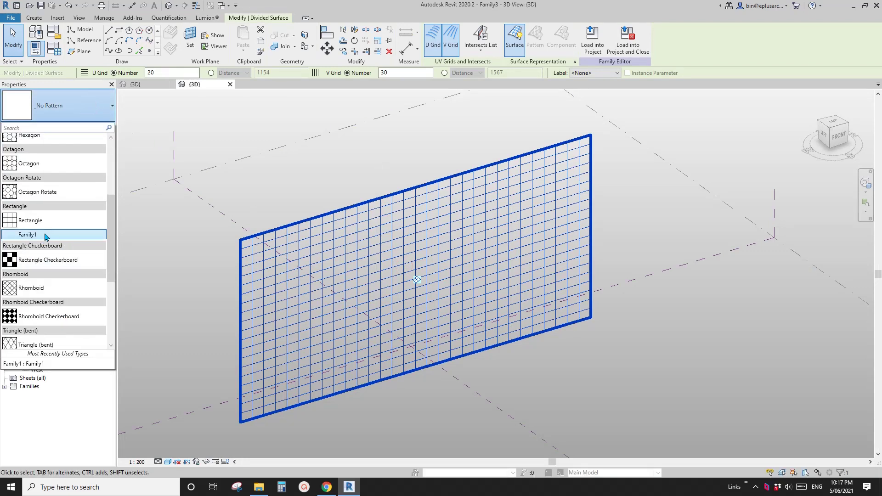
{"action": "left_click", "coordinate": [42, 235]}
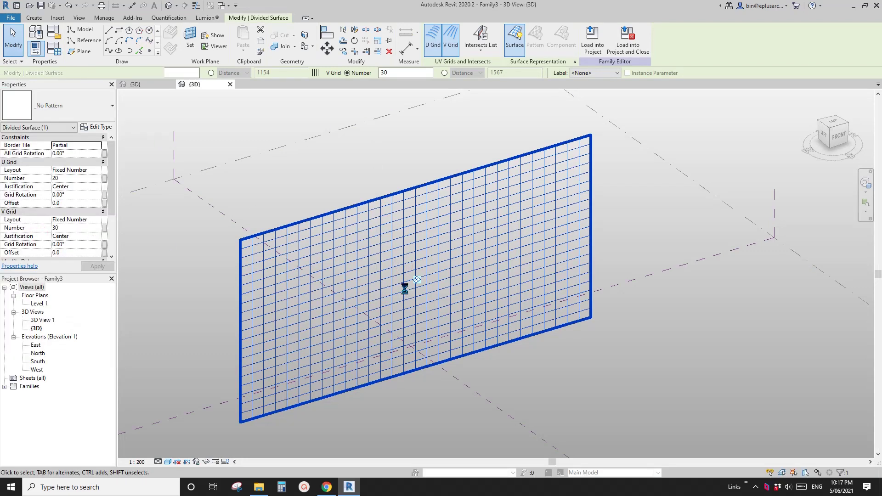
{"action": "scroll", "coordinate": [408, 302], "scroll_direction": "up", "scroll_amount": 3}
{"action": "middle_click_drag", "start_coordinate": [444, 313], "coordinate": [447, 270], "text": "shift"}
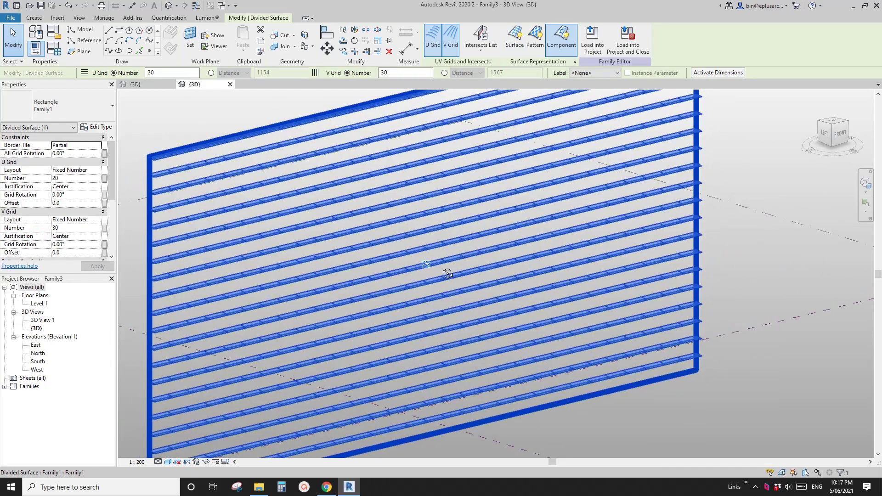
{"action": "key", "text": "Escape"}
{"action": "scroll", "coordinate": [445, 297], "scroll_direction": "down", "scroll_amount": 1}
{"action": "middle_click_drag", "start_coordinate": [487, 299], "coordinate": [556, 322], "text": "shift"}
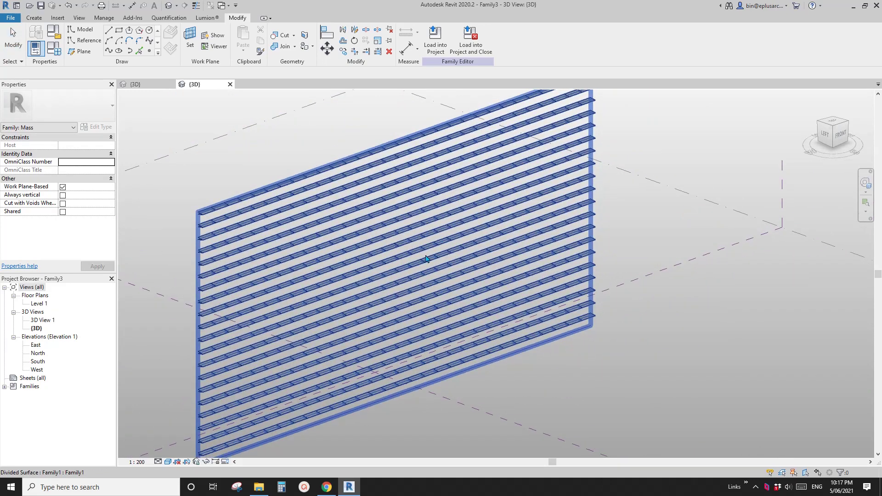
Step: Set a single louver panel's angle A to 10° in Properties
{"action": "key", "text": "Tab"}
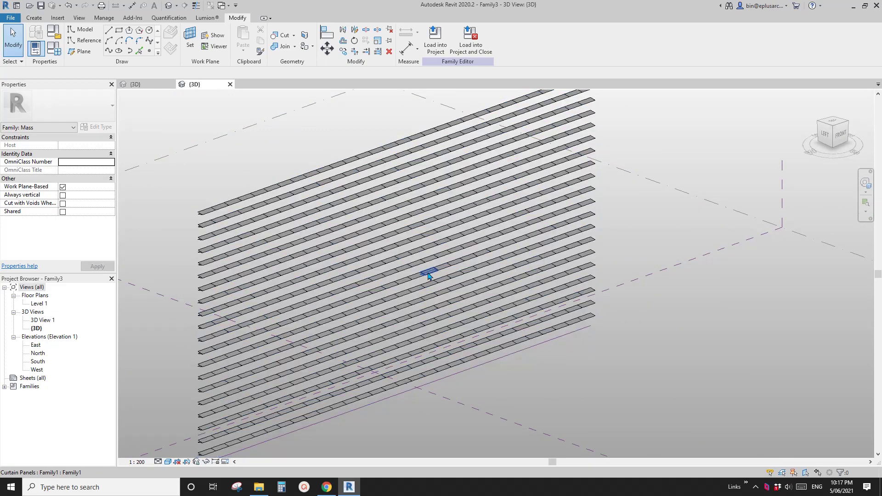
{"action": "left_click", "coordinate": [431, 275]}
{"action": "scroll", "coordinate": [430, 278], "scroll_direction": "up", "scroll_amount": 2}
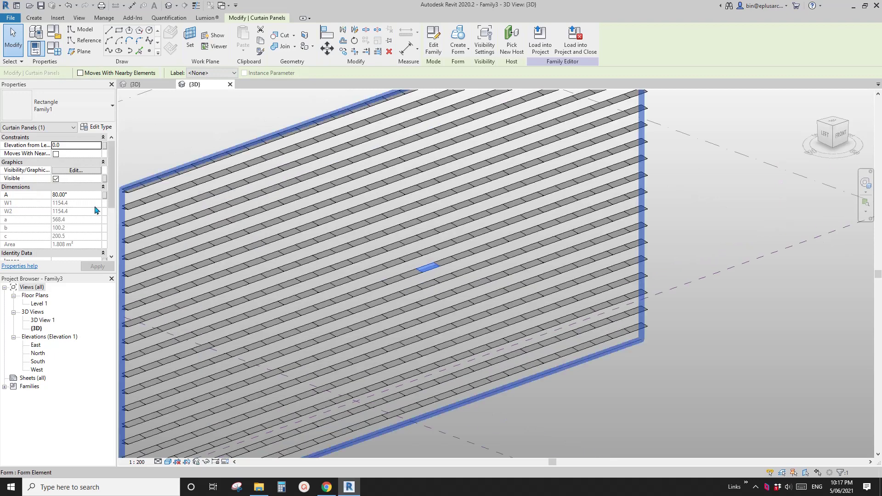
{"action": "left_click", "coordinate": [74, 194]}
{"action": "type", "text": "45"}
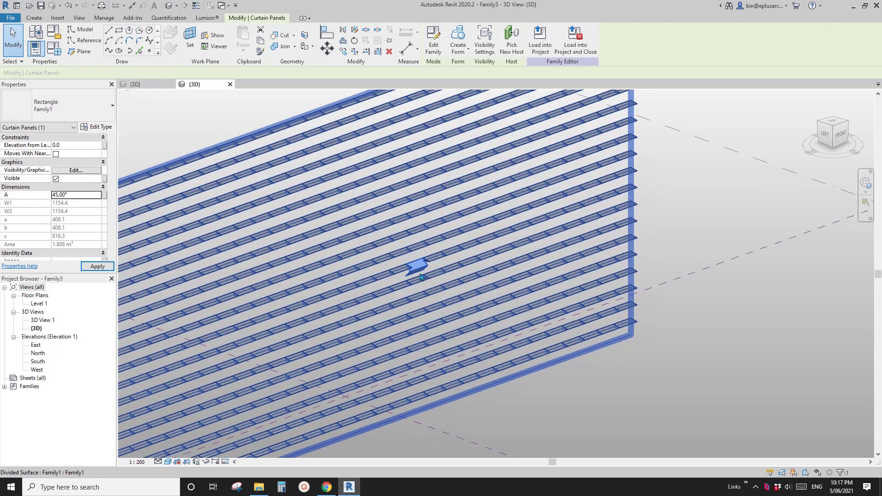
{"action": "left_click", "coordinate": [85, 196]}
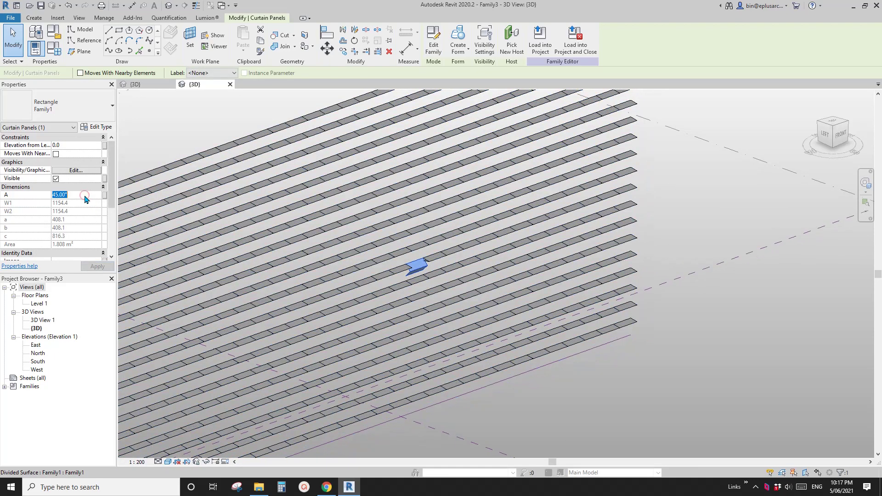
{"action": "type", "text": "10"}
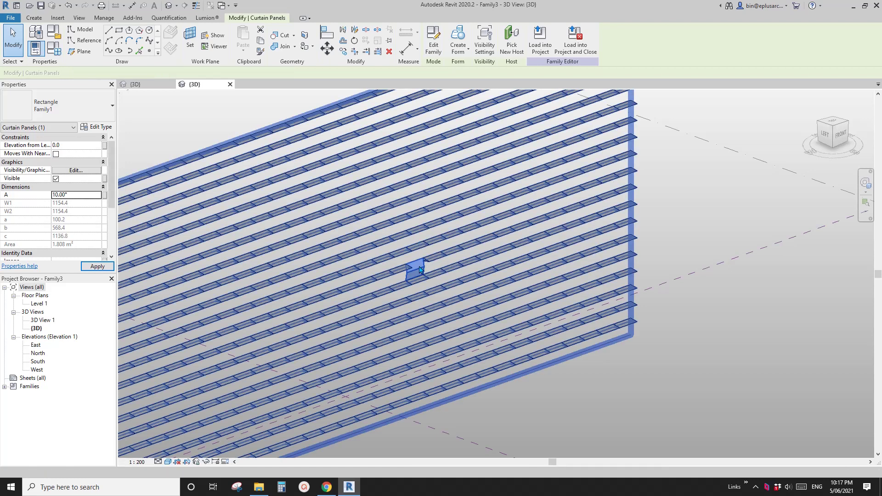
{"action": "scroll", "coordinate": [360, 253], "scroll_direction": "down", "scroll_amount": 3}
{"action": "key", "text": "Escape"}
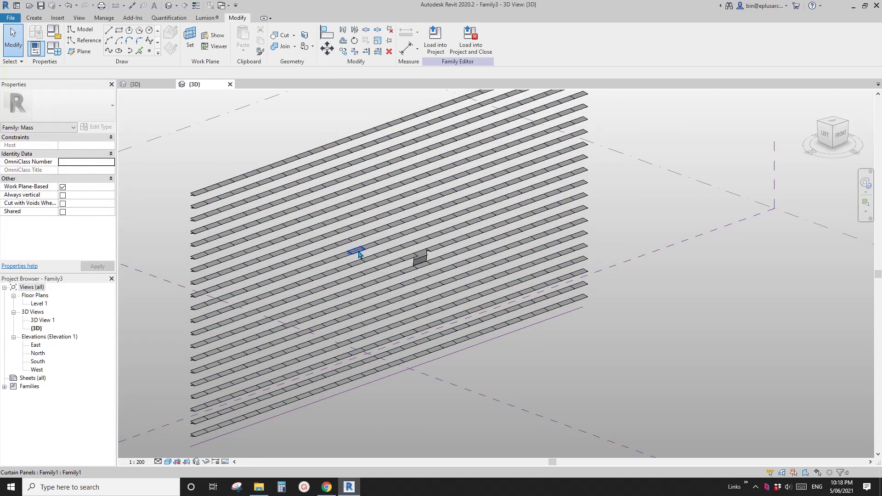
Step: Set another louver panel's angle A back to 45° and recentre the wall
{"action": "left_click", "coordinate": [358, 250]}
{"action": "left_click", "coordinate": [82, 195]}
{"action": "type", "text": "4"}
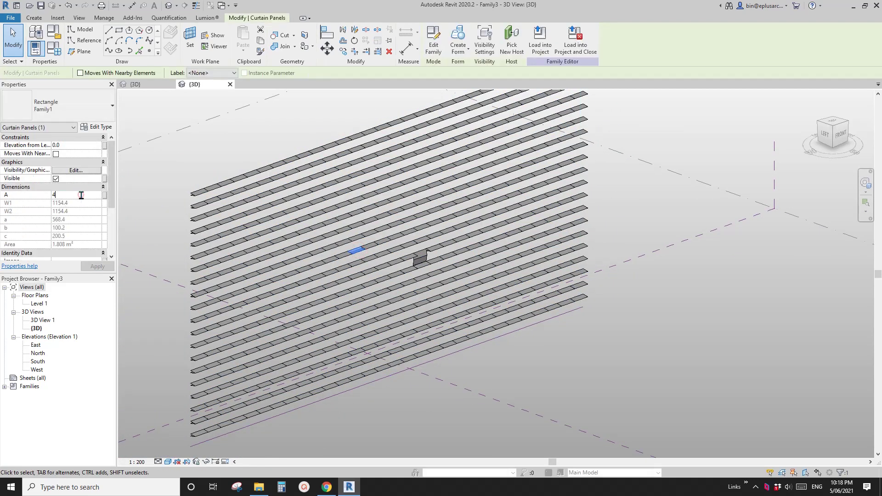
{"action": "scroll", "coordinate": [361, 260], "scroll_direction": "up", "scroll_amount": 1}
{"action": "scroll", "coordinate": [376, 261], "scroll_direction": "up", "scroll_amount": 1}
{"action": "key", "text": "Escape"}
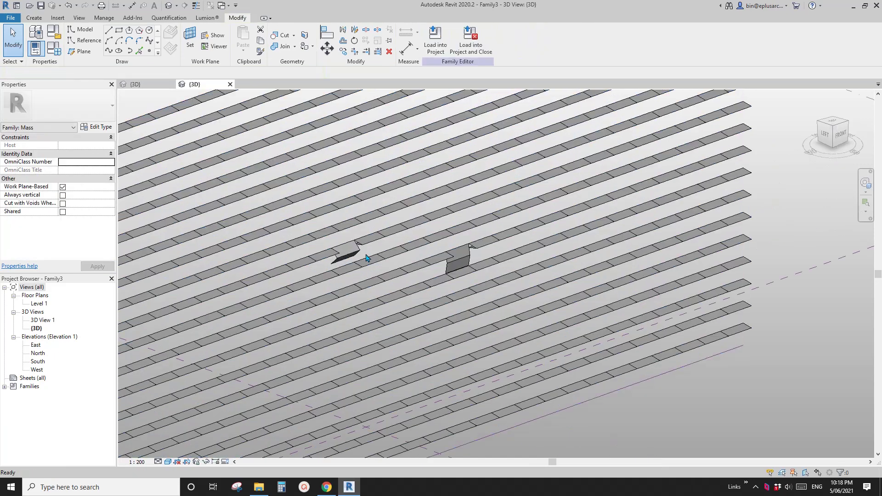
{"action": "scroll", "coordinate": [390, 254], "scroll_direction": "down", "scroll_amount": 1}
{"action": "scroll", "coordinate": [394, 253], "scroll_direction": "down", "scroll_amount": 3}
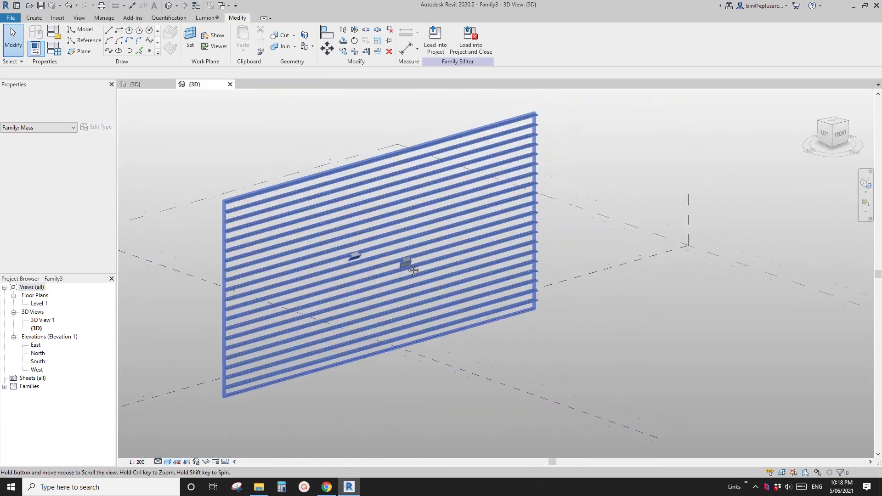
{"action": "scroll", "coordinate": [409, 261], "scroll_direction": "up", "scroll_amount": 1}
{"action": "scroll", "coordinate": [415, 264], "scroll_direction": "up", "scroll_amount": 1}
{"action": "scroll", "coordinate": [415, 265], "scroll_direction": "down", "scroll_amount": 1}
{"action": "middle_click_drag", "start_coordinate": [420, 255], "coordinate": [352, 283]}
{"action": "scroll", "coordinate": [365, 272], "scroll_direction": "down", "scroll_amount": 2}
Step: Switch to the Manage tab and orbit to face the louver wall
{"action": "left_click", "coordinate": [104, 18]}
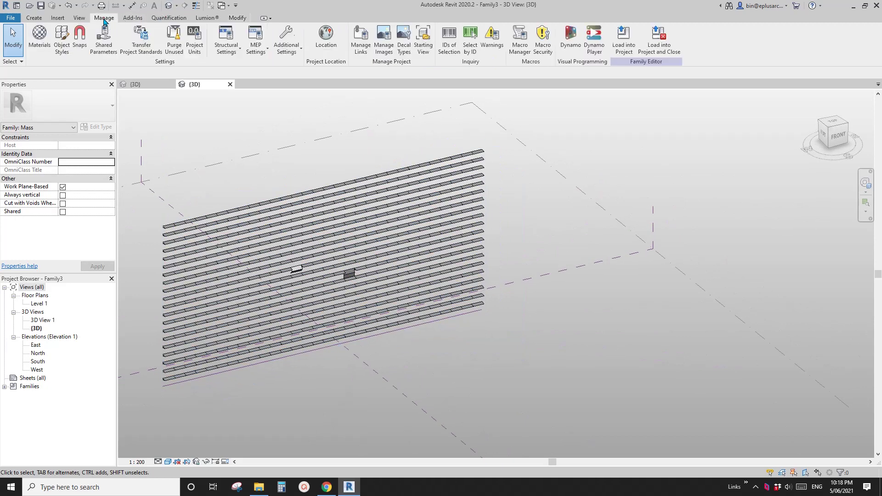
{"action": "middle_click_drag", "start_coordinate": [303, 336], "coordinate": [280, 325]}
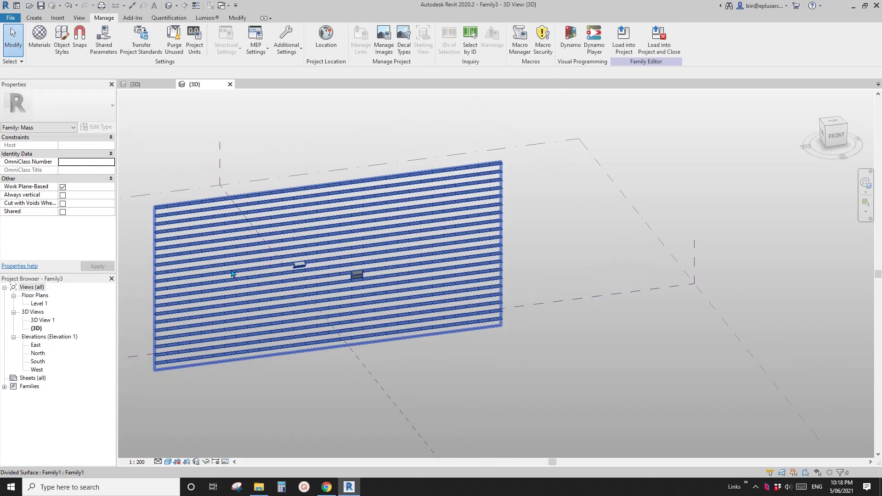
{"action": "middle_click_drag", "start_coordinate": [436, 225], "coordinate": [450, 267], "text": "shift"}
Step: Launch Dynamo with a new blank graph and expand Revit > Selection in the library
{"action": "left_click", "coordinate": [571, 38]}
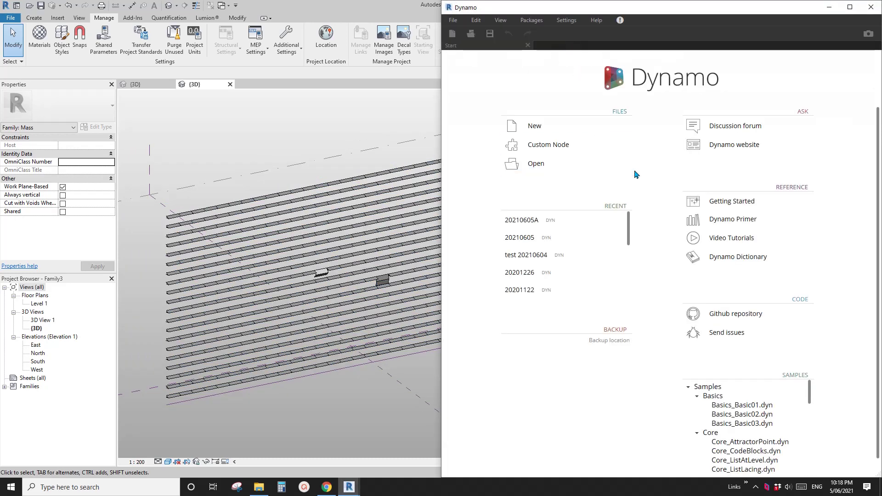
{"action": "left_click", "coordinate": [533, 126]}
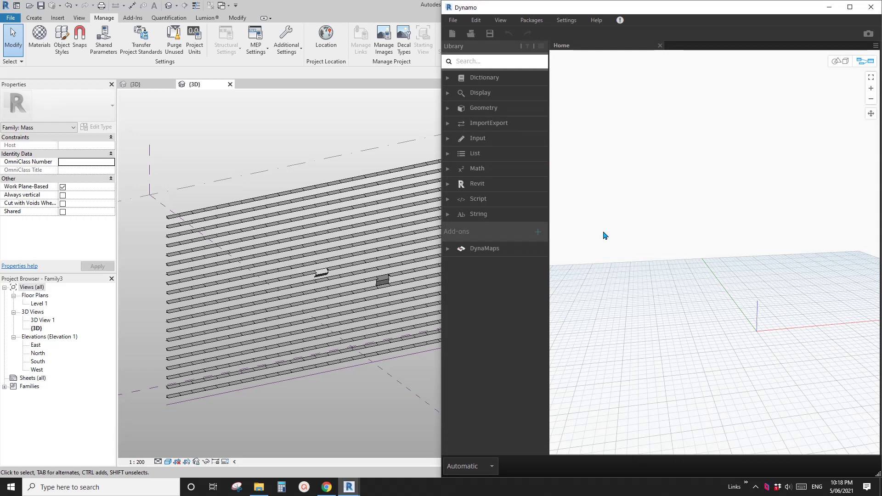
{"action": "left_click", "coordinate": [325, 198]}
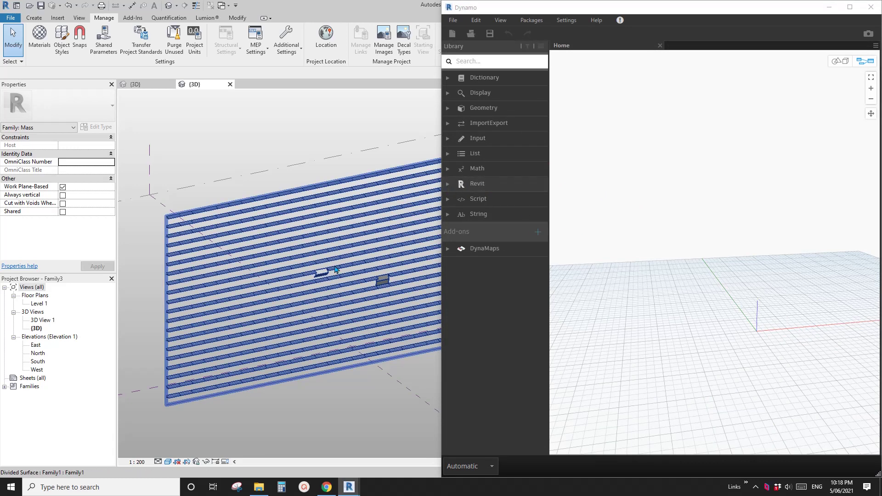
{"action": "left_click", "coordinate": [448, 184]}
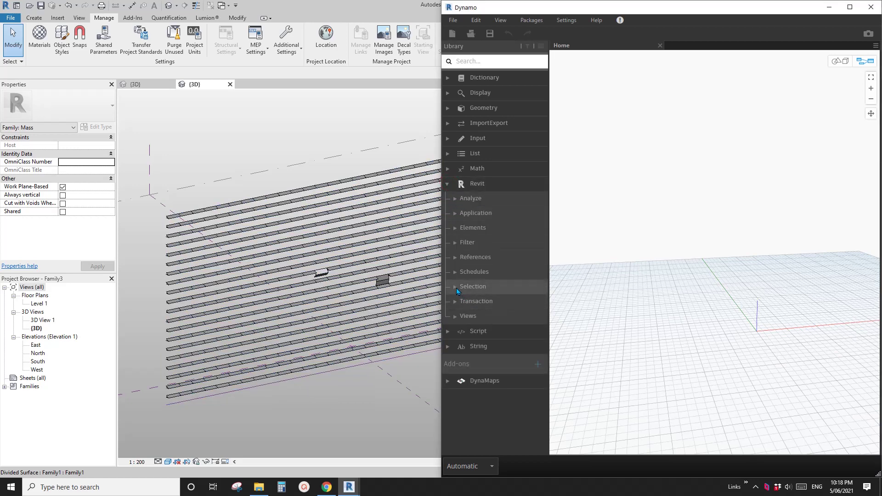
{"action": "left_click", "coordinate": [487, 286]}
{"action": "scroll", "coordinate": [503, 327], "scroll_direction": "down", "scroll_amount": 4}
Step: Add a Family Types node and set the graph's run mode to Manual
{"action": "scroll", "coordinate": [504, 327], "scroll_direction": "down", "scroll_amount": 1}
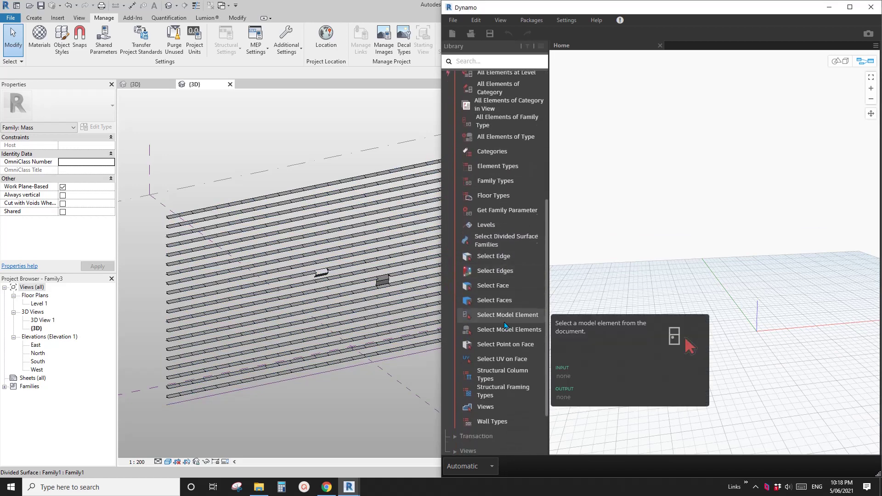
{"action": "scroll", "coordinate": [505, 326], "scroll_direction": "up", "scroll_amount": 1}
{"action": "left_click", "coordinate": [489, 227]}
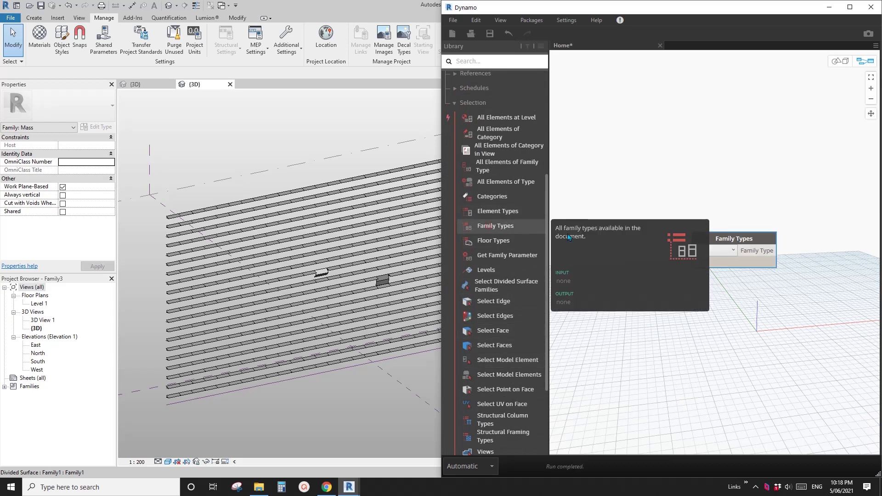
{"action": "left_click", "coordinate": [482, 467]}
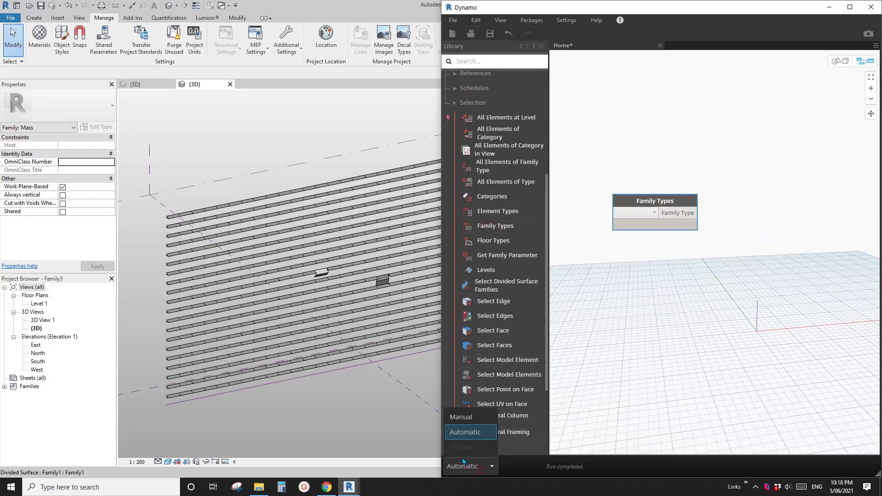
{"action": "left_click", "coordinate": [464, 416]}
{"action": "middle_click_drag", "start_coordinate": [612, 288], "coordinate": [612, 295]}
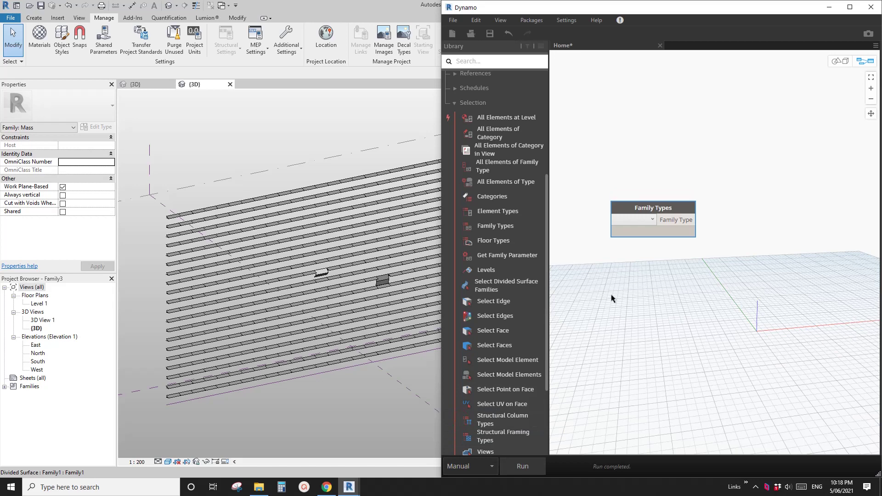
Step: Set the Family Types node to Family1:Family1 and add an All Elements of Family Type node
{"action": "left_click", "coordinate": [649, 221]}
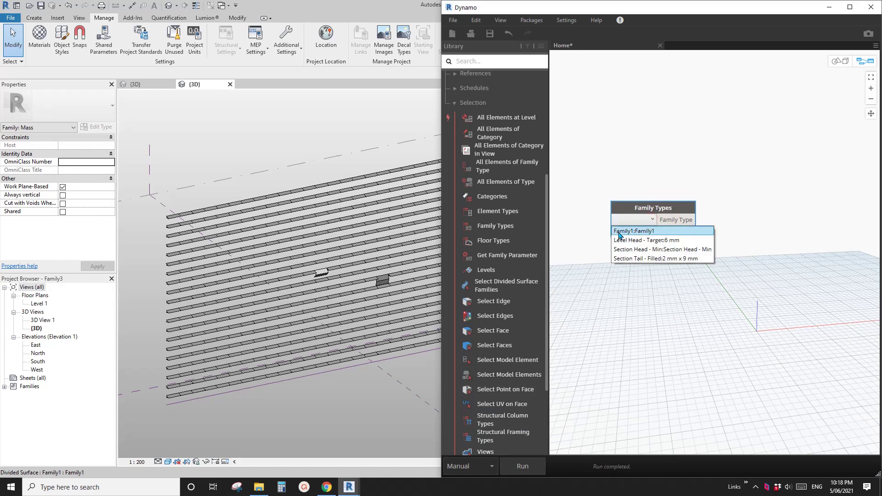
{"action": "left_click", "coordinate": [563, 236]}
{"action": "left_click", "coordinate": [324, 274]}
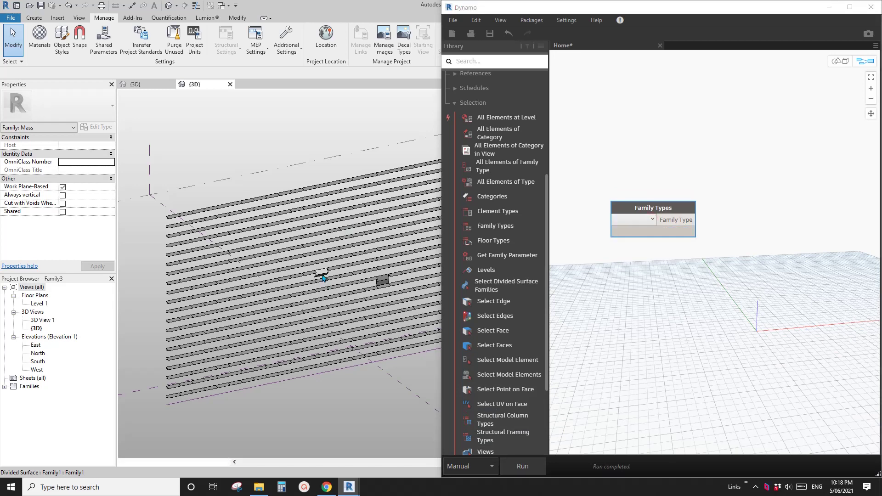
{"action": "left_click", "coordinate": [324, 274]}
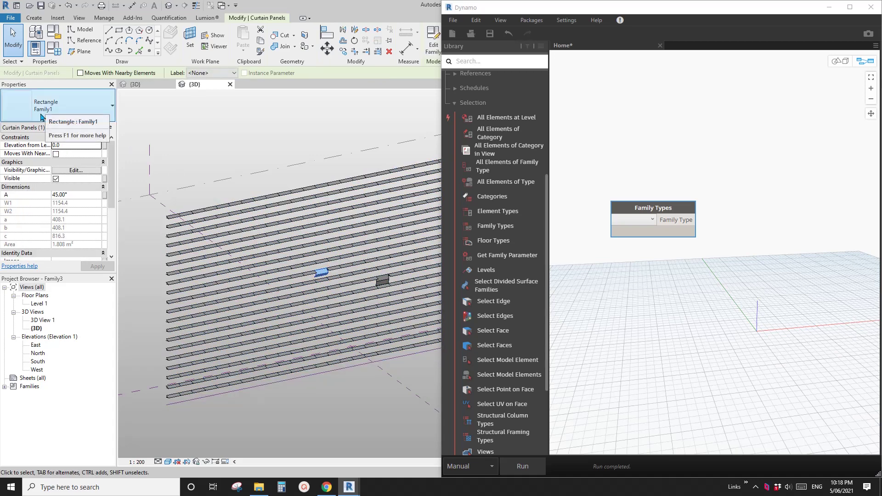
{"action": "left_click", "coordinate": [652, 220]}
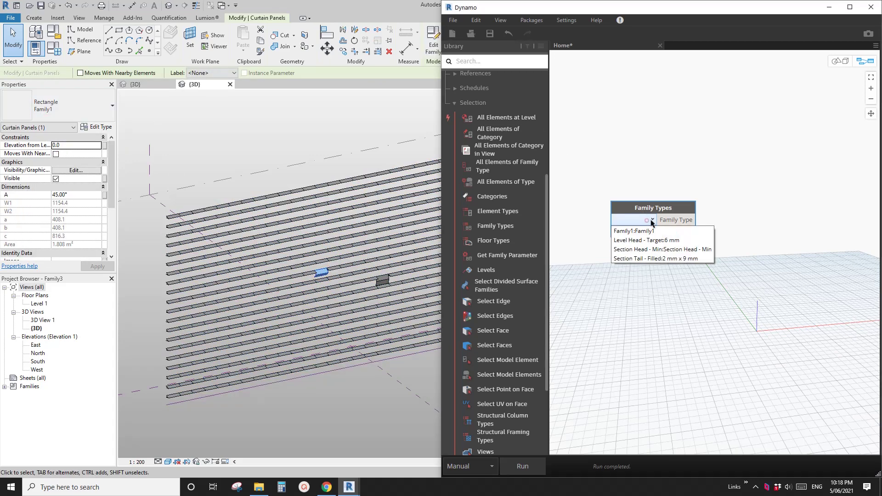
{"action": "left_click", "coordinate": [632, 233]}
{"action": "left_click_drag", "start_coordinate": [642, 210], "coordinate": [630, 215]}
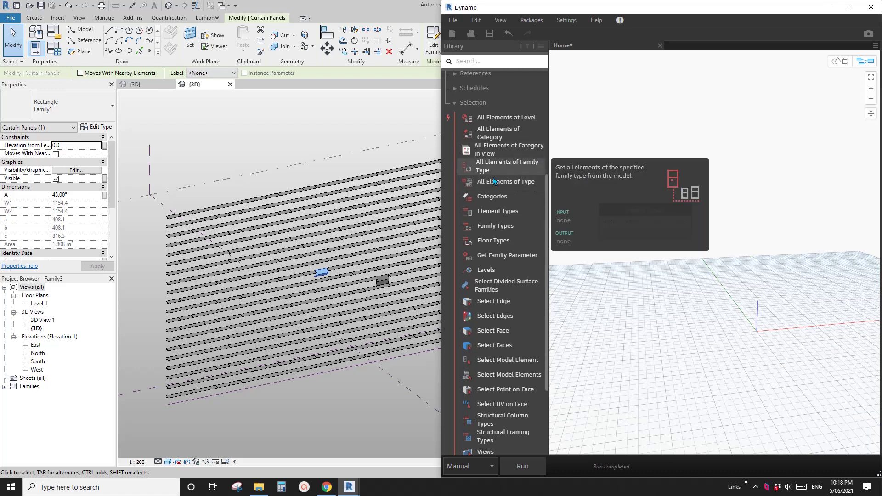
{"action": "mouse_move", "coordinate": [491, 186]}
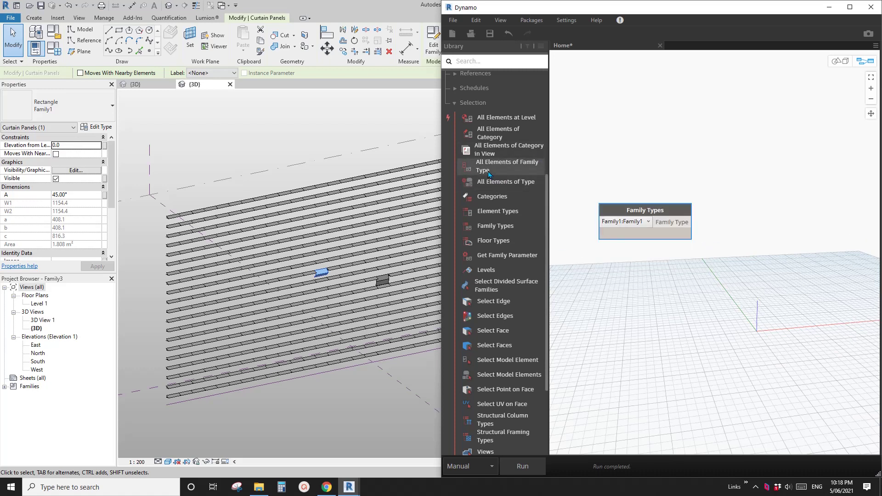
{"action": "left_click", "coordinate": [498, 166]}
Step: Wire Family1:Family1 into All Elements of Family Type and run, collecting a List of 600 panels
{"action": "left_click_drag", "start_coordinate": [741, 249], "coordinate": [755, 211]}
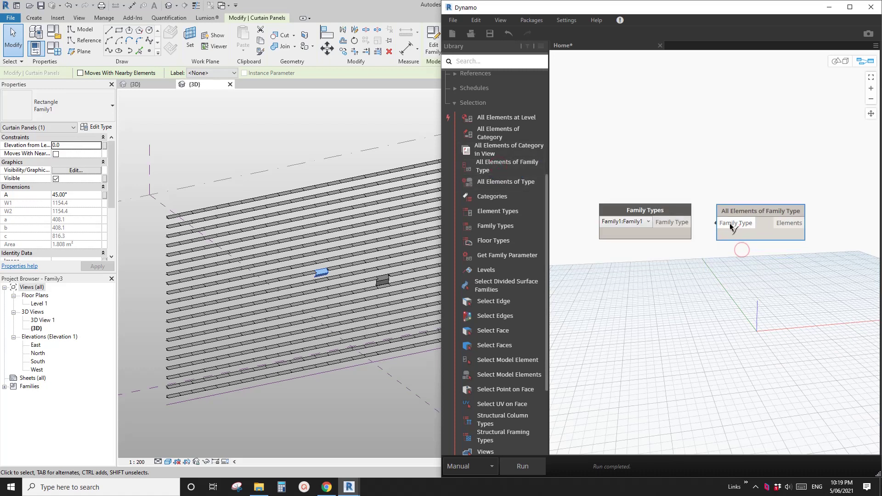
{"action": "left_click", "coordinate": [736, 224]}
{"action": "left_click", "coordinate": [678, 222]}
{"action": "left_click", "coordinate": [532, 470]}
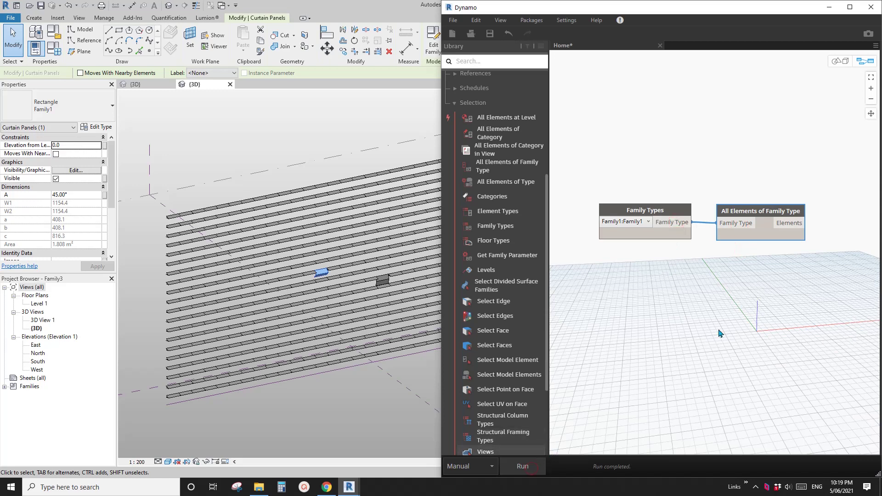
{"action": "mouse_move", "coordinate": [802, 254]}
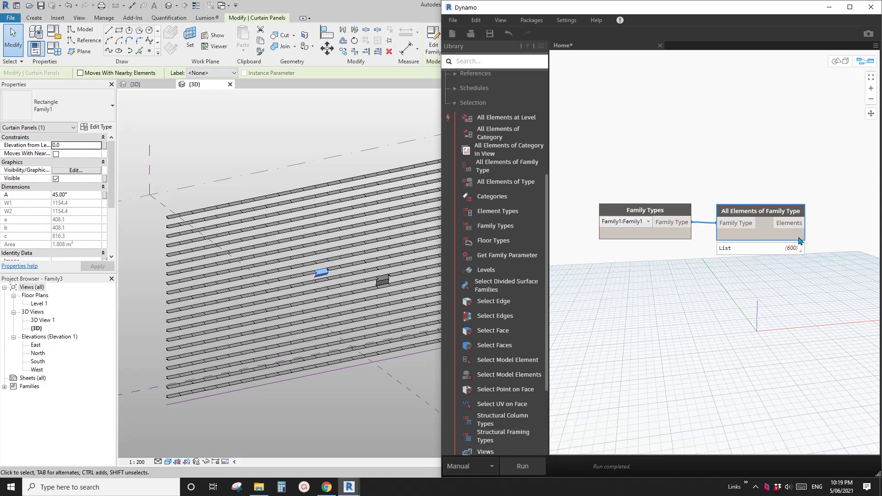
{"action": "scroll", "coordinate": [631, 182], "scroll_direction": "down", "scroll_amount": 3}
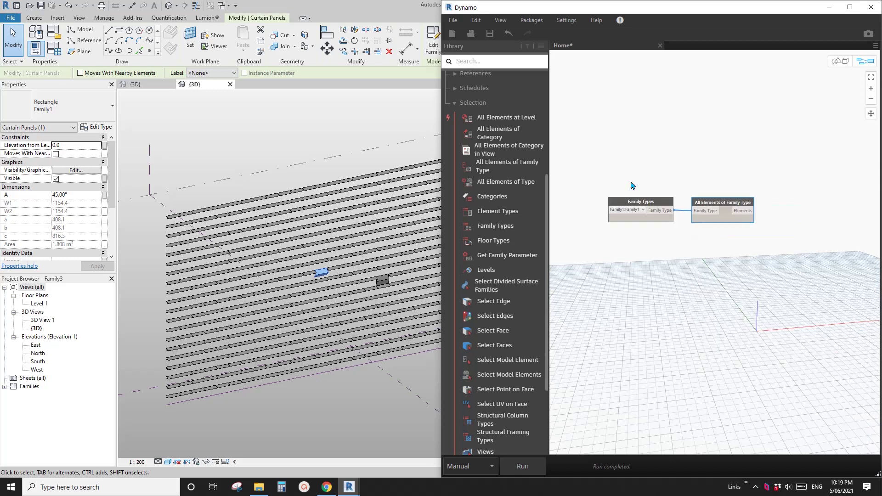
{"action": "middle_click_drag", "start_coordinate": [638, 183], "coordinate": [684, 183]}
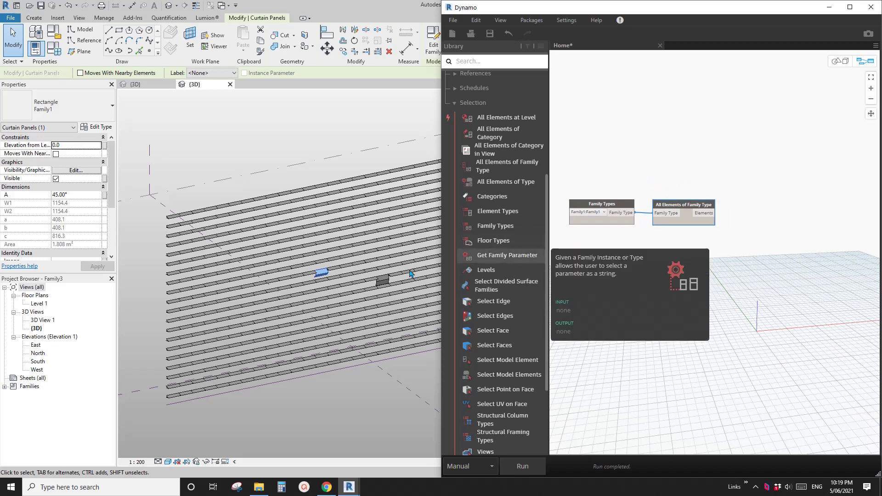
{"action": "scroll", "coordinate": [346, 285], "scroll_direction": "down", "scroll_amount": 1}
{"action": "middle_click_drag", "start_coordinate": [346, 286], "coordinate": [360, 334]}
{"action": "scroll", "coordinate": [330, 299], "scroll_direction": "down", "scroll_amount": 2}
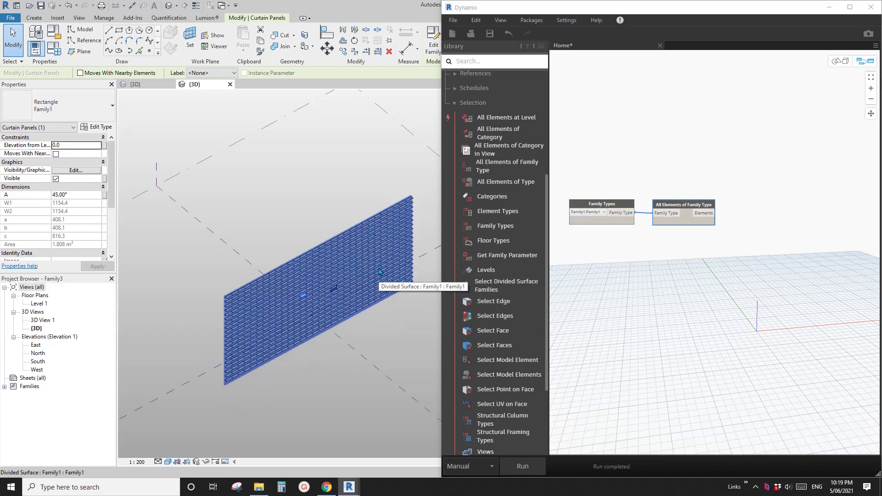
{"action": "scroll", "coordinate": [376, 290], "scroll_direction": "up", "scroll_amount": 2}
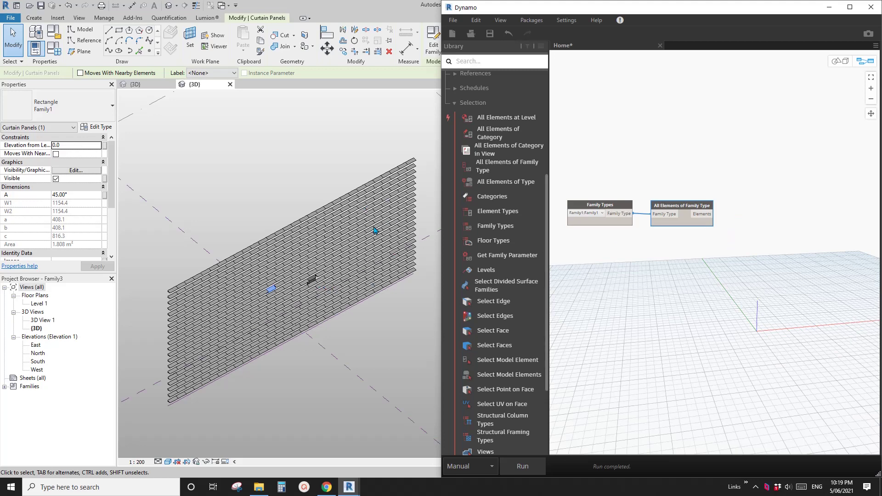
Step: Add an Element.GetLocation node and feed it the collected panel elements
{"action": "right_click", "coordinate": [745, 208]}
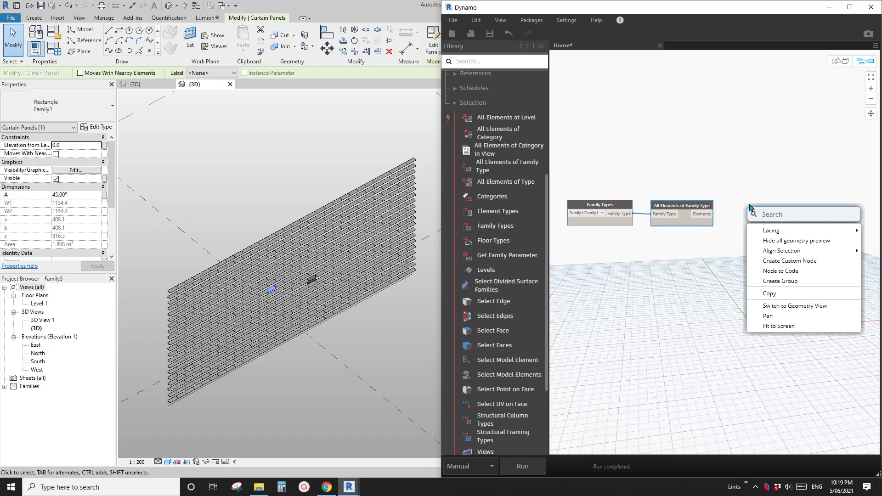
{"action": "type", "text": "element"}
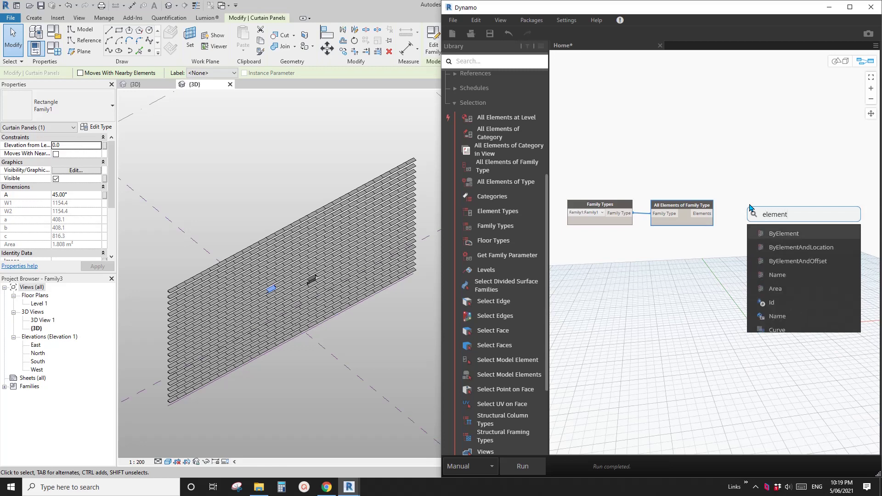
{"action": "type", "text": ".get"}
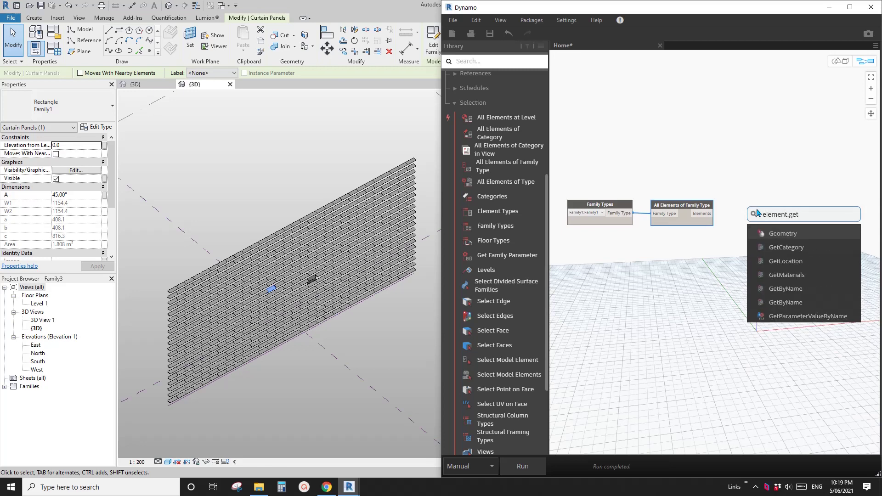
{"action": "left_click", "coordinate": [781, 262]}
{"action": "left_click_drag", "start_coordinate": [800, 280], "coordinate": [764, 224]}
{"action": "scroll", "coordinate": [764, 224], "scroll_direction": "up", "scroll_amount": 3}
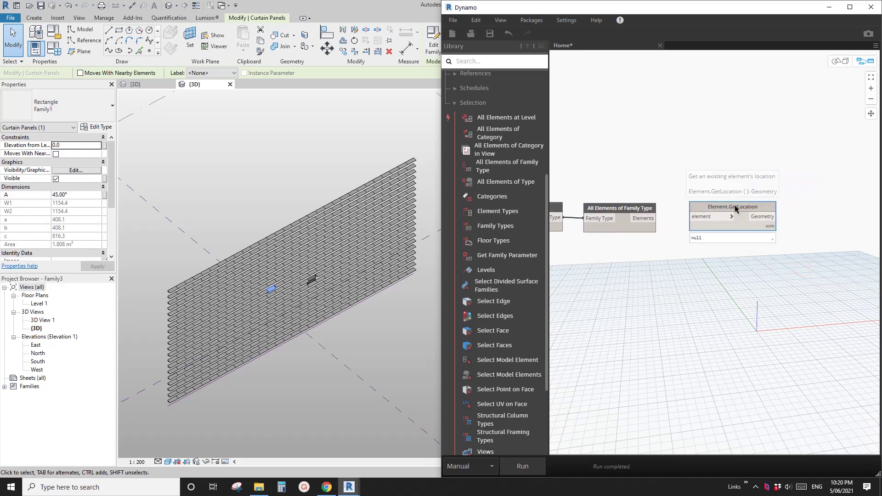
{"action": "left_click_drag", "start_coordinate": [729, 210], "coordinate": [723, 211]}
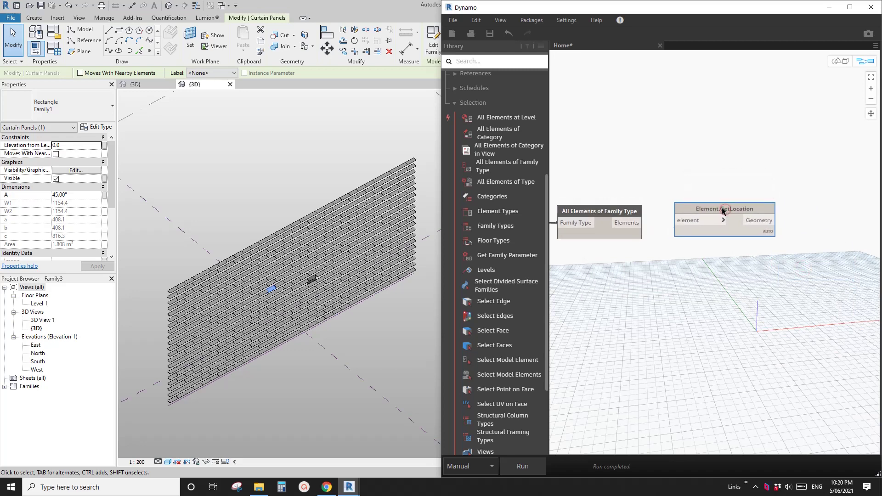
{"action": "left_click", "coordinate": [687, 221]}
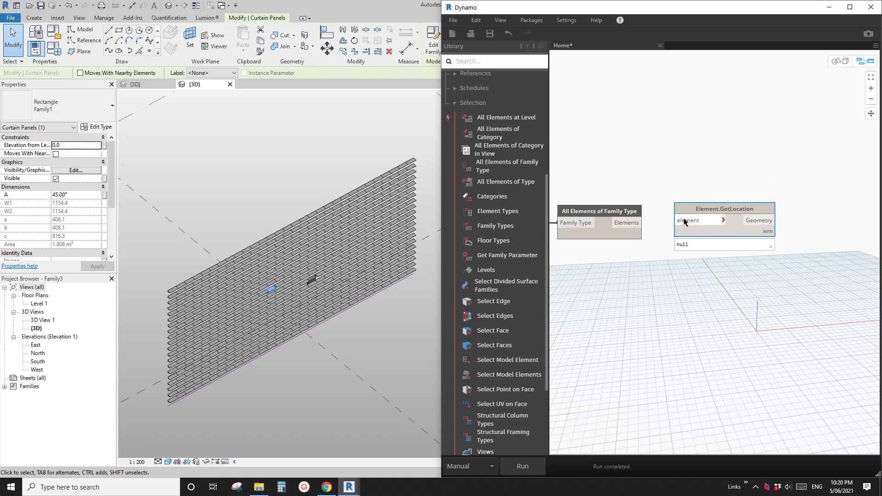
{"action": "left_click", "coordinate": [625, 221]}
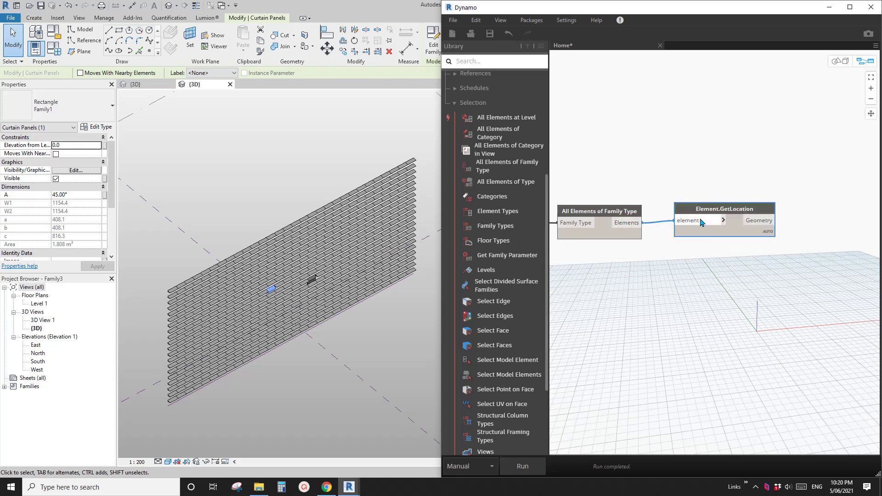
Step: Run the graph to show panel location points over the wall and tidy the node layout
{"action": "left_click", "coordinate": [528, 467]}
{"action": "middle_click_drag", "start_coordinate": [329, 348], "coordinate": [404, 271], "text": "shift"}
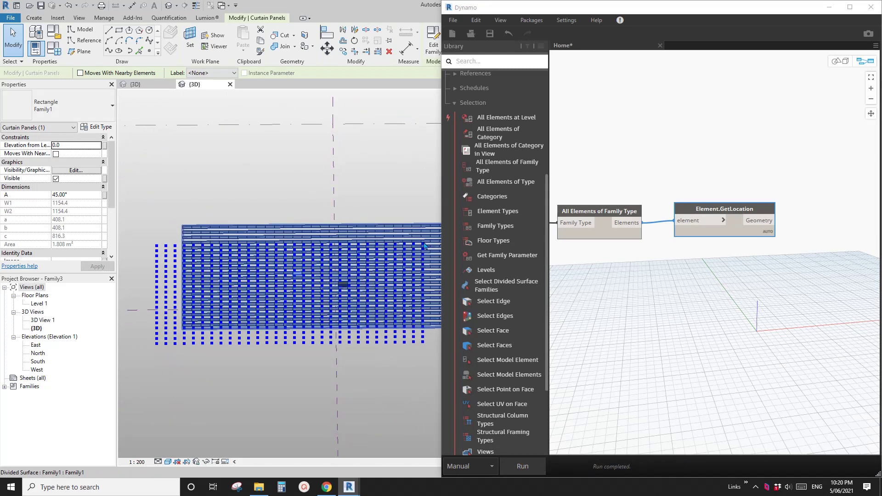
{"action": "middle_click_drag", "start_coordinate": [187, 295], "coordinate": [296, 324], "text": "shift"}
{"action": "middle_click_drag", "start_coordinate": [376, 203], "coordinate": [360, 212], "text": "shift"}
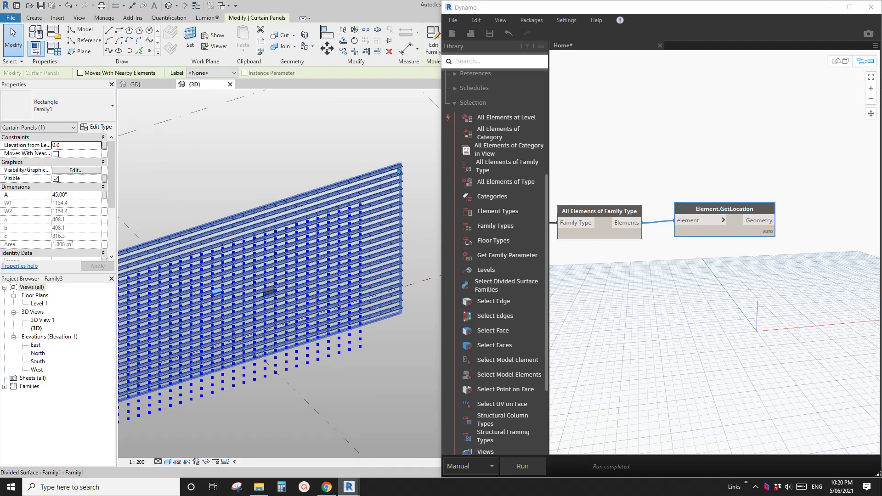
{"action": "middle_click_drag", "start_coordinate": [398, 171], "coordinate": [382, 266], "text": "shift"}
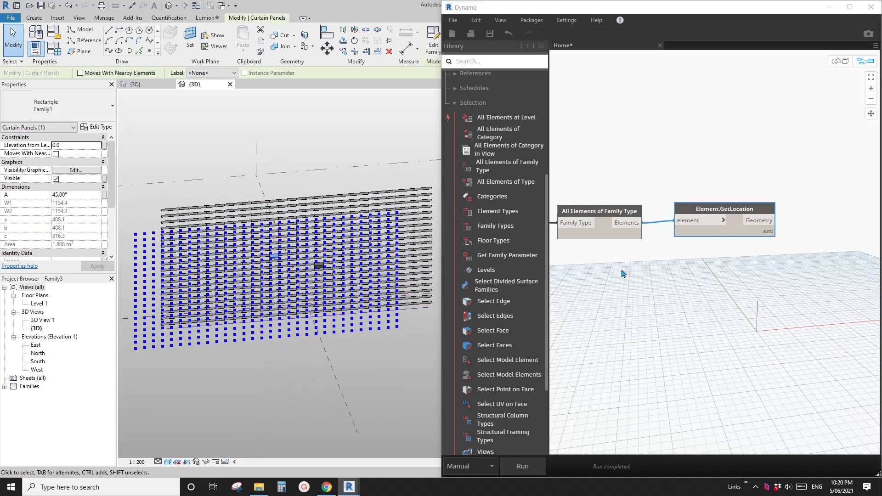
{"action": "middle_click_drag", "start_coordinate": [632, 271], "coordinate": [631, 273]}
{"action": "left_click_drag", "start_coordinate": [695, 210], "coordinate": [684, 214]}
{"action": "middle_click_drag", "start_coordinate": [683, 283], "coordinate": [682, 278]}
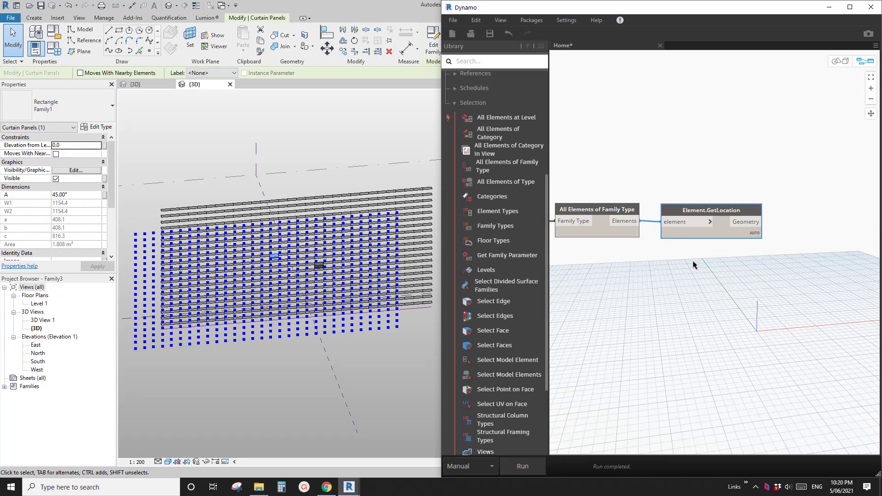
{"action": "middle_click_drag", "start_coordinate": [697, 266], "coordinate": [697, 311]}
{"action": "scroll", "coordinate": [712, 304], "scroll_direction": "down", "scroll_amount": 1}
{"action": "right_click", "coordinate": [661, 171]}
Step: Add an Element.SetParameterByName node ('setpa') and wire the Family1 panel elements into its element input
{"action": "type", "text": "setpara"}
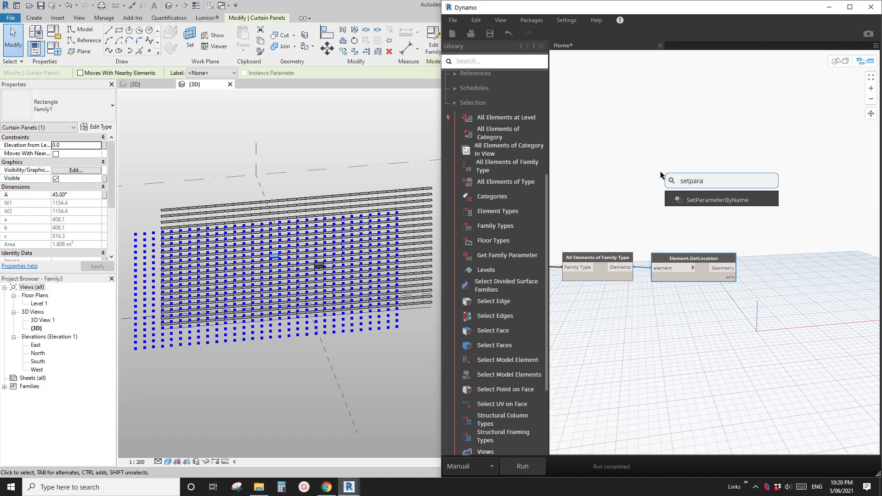
{"action": "left_click", "coordinate": [696, 201]}
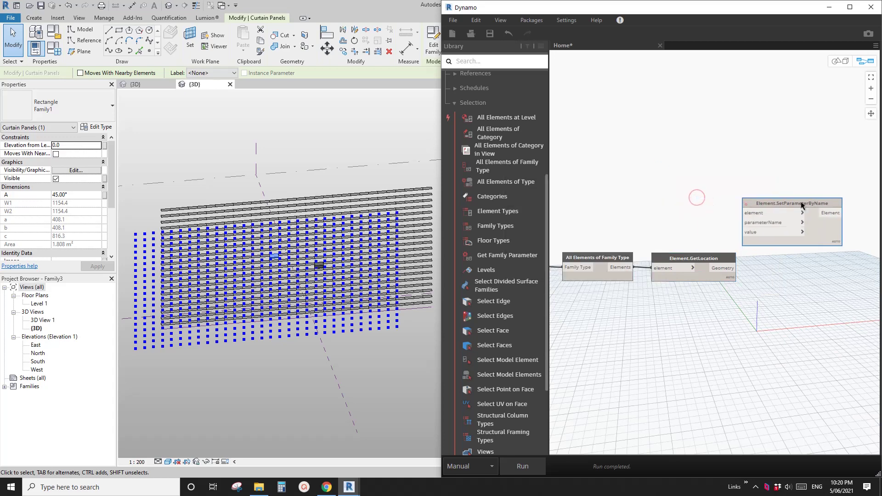
{"action": "middle_click_drag", "start_coordinate": [752, 285], "coordinate": [704, 277]}
{"action": "left_click_drag", "start_coordinate": [757, 194], "coordinate": [799, 237]}
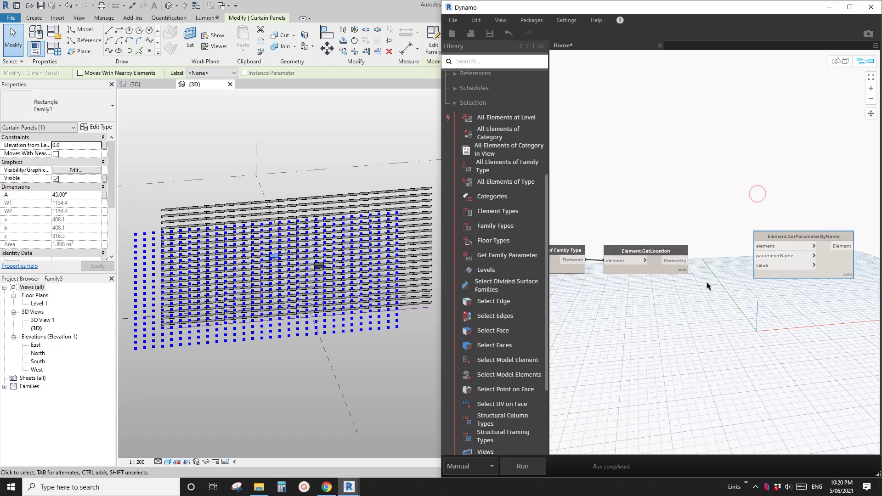
{"action": "middle_click_drag", "start_coordinate": [770, 252], "coordinate": [815, 243]}
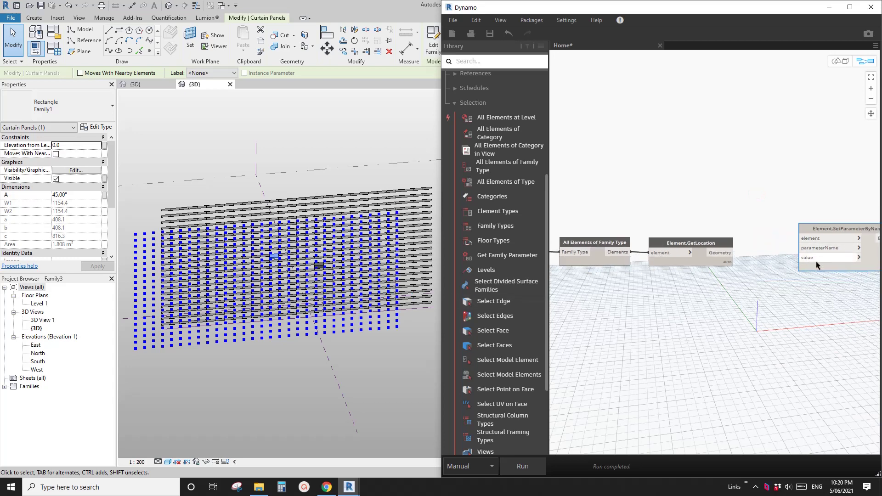
{"action": "left_click", "coordinate": [814, 239]}
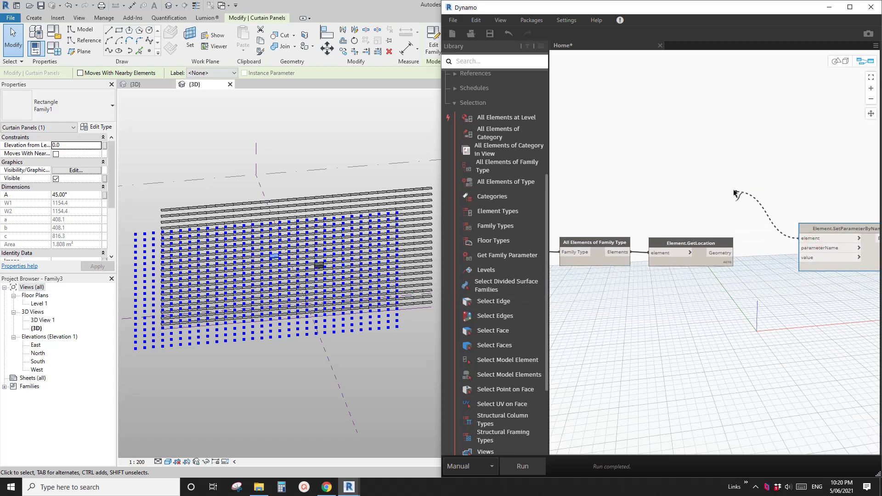
{"action": "left_click", "coordinate": [620, 252]}
Step: Tidy the graph, moving SetParameterByName up-left and the GetLocation node lower out of the way
{"action": "left_click_drag", "start_coordinate": [820, 225], "coordinate": [787, 142]}
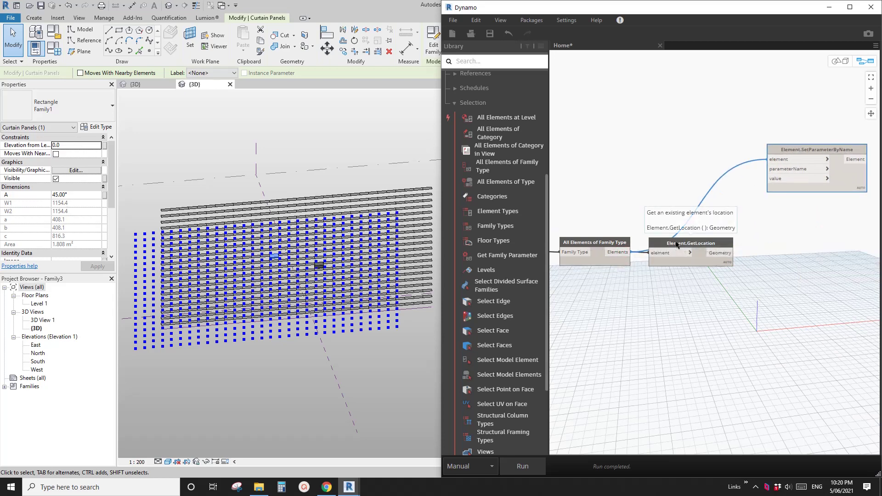
{"action": "left_click_drag", "start_coordinate": [654, 242], "coordinate": [659, 273]}
{"action": "mouse_move", "coordinate": [602, 254]}
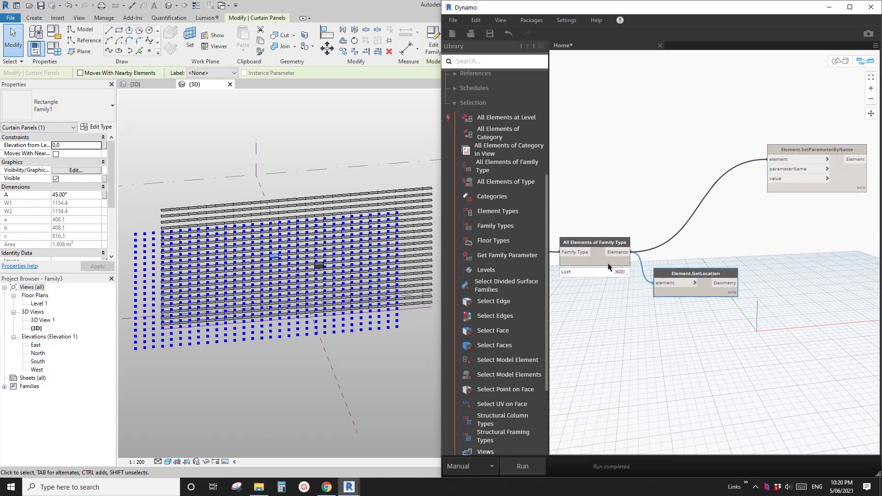
{"action": "left_click_drag", "start_coordinate": [706, 282], "coordinate": [713, 278]}
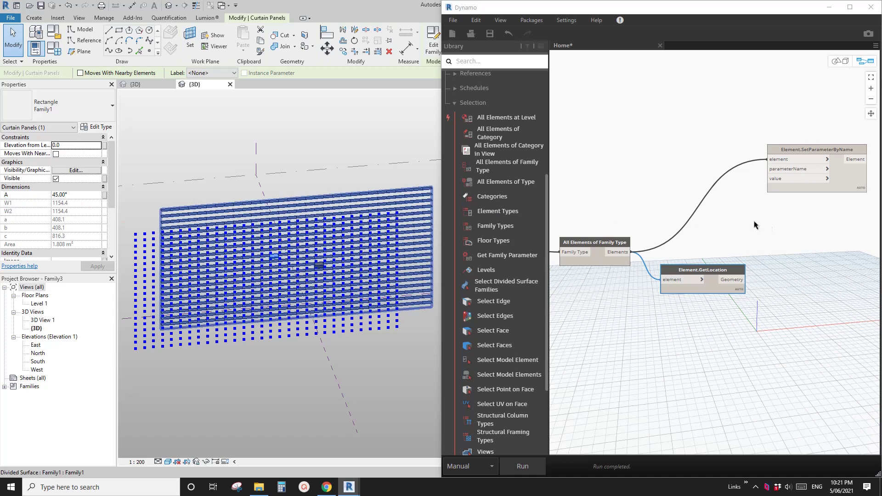
{"action": "middle_click_drag", "start_coordinate": [730, 224], "coordinate": [729, 228]}
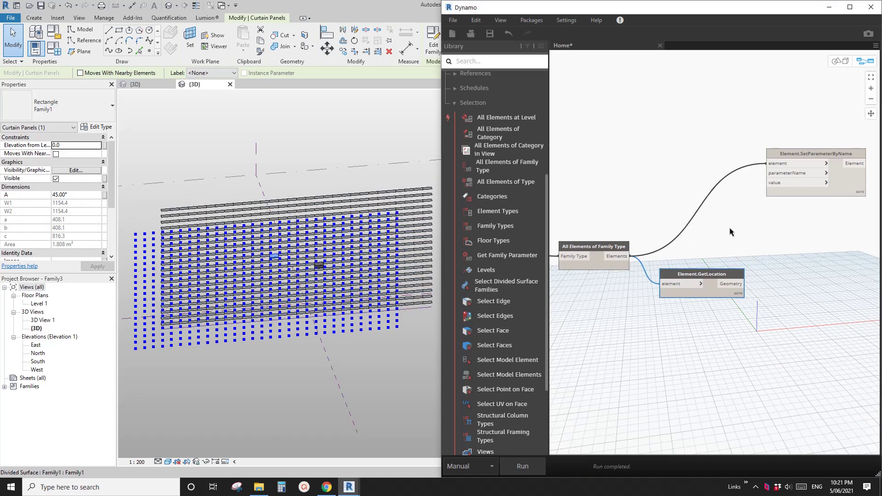
{"action": "right_click", "coordinate": [737, 224]}
{"action": "left_click", "coordinate": [737, 223]}
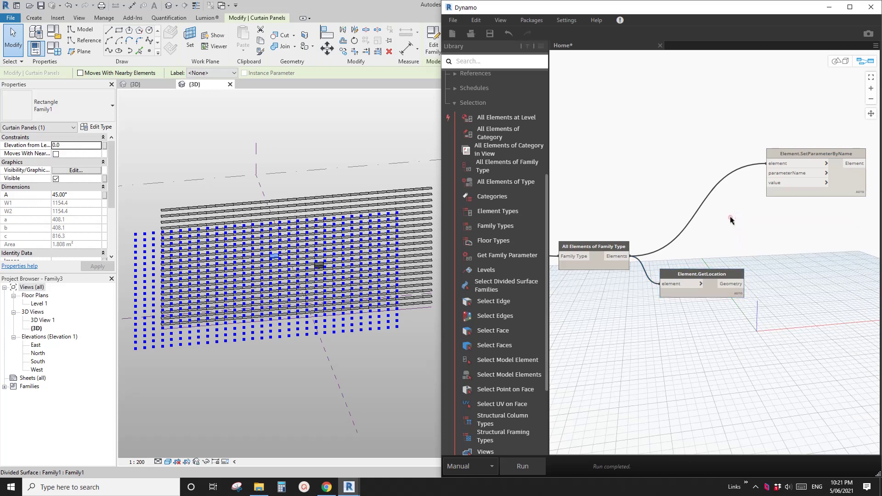
Step: Create a Code Block holding "A" and wire it into SetParameterByName's parameterName input
{"action": "double_click", "coordinate": [737, 222]}
{"action": "type", "text": "A\""}
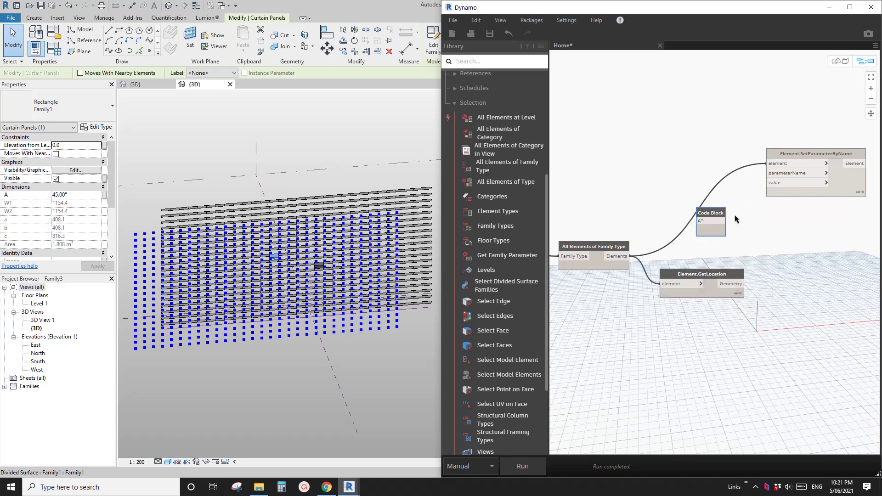
{"action": "left_click", "coordinate": [759, 229]}
{"action": "left_click_drag", "start_coordinate": [713, 214], "coordinate": [739, 211]}
{"action": "left_click", "coordinate": [748, 219]}
{"action": "mouse_move", "coordinate": [775, 181]}
{"action": "left_mouse_down"}
{"action": "mouse_move", "coordinate": [769, 173]}
{"action": "mouse_move", "coordinate": [787, 190]}
{"action": "left_mouse_up"}
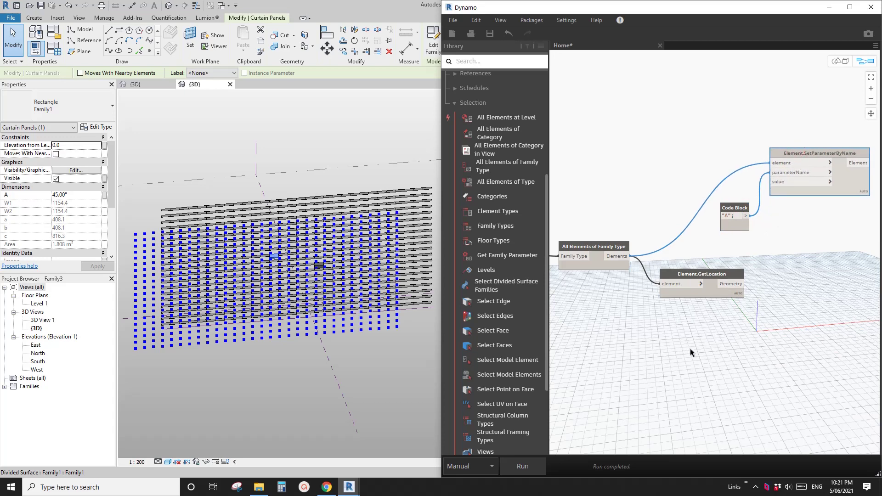
Step: Bring the Family Types node into view and orbit the model to an oblique view of the panels
{"action": "middle_click_drag", "start_coordinate": [690, 353], "coordinate": [689, 344]}
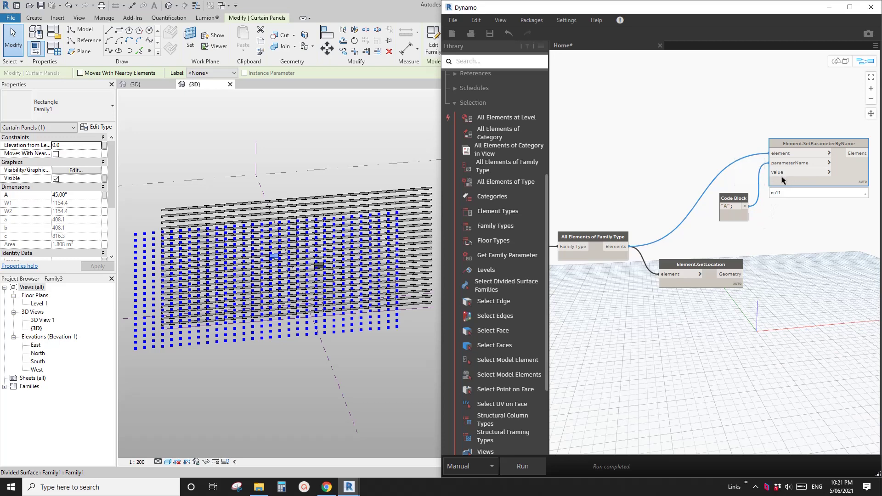
{"action": "scroll", "coordinate": [703, 262], "scroll_direction": "down", "scroll_amount": 1}
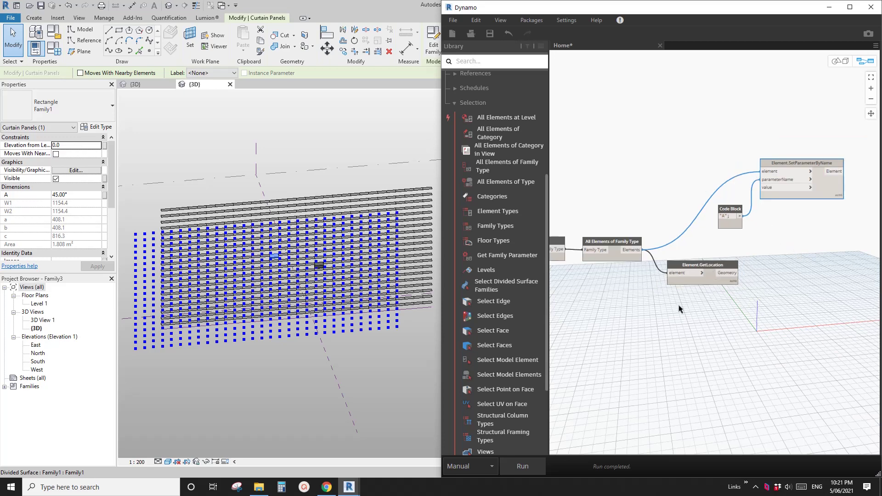
{"action": "middle_click_drag", "start_coordinate": [657, 320], "coordinate": [676, 298]}
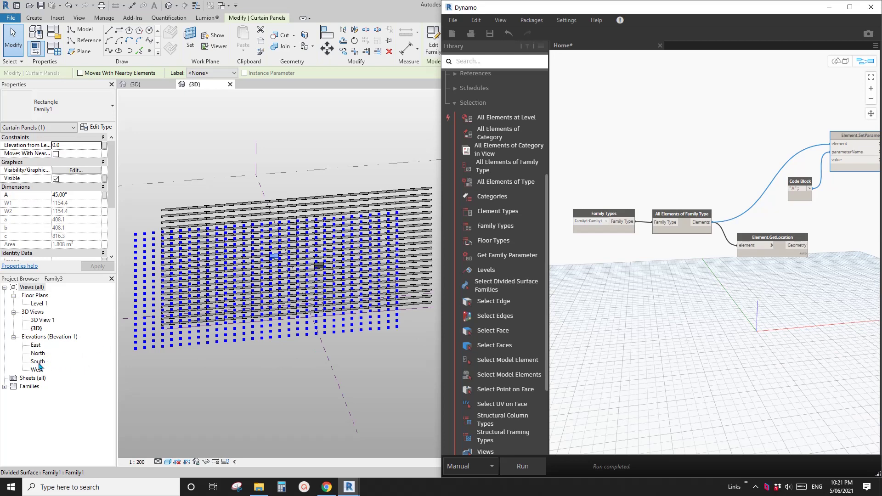
{"action": "middle_click_drag", "start_coordinate": [317, 355], "coordinate": [138, 383], "text": "shift"}
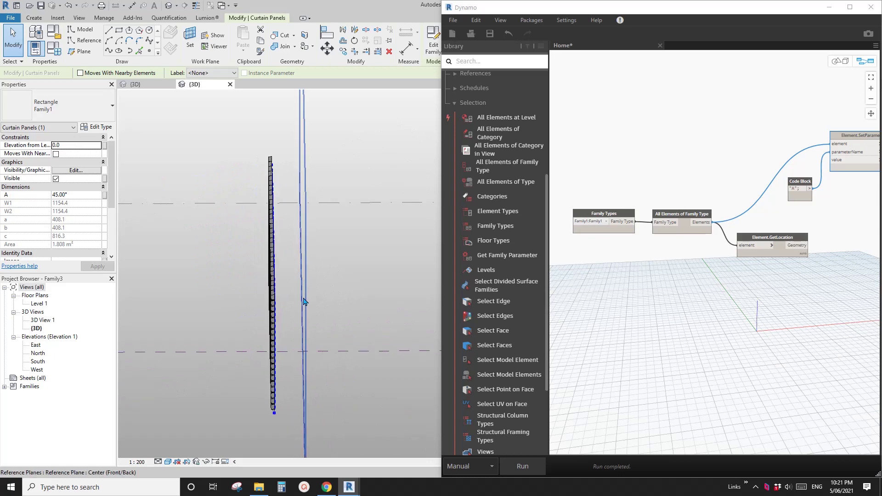
{"action": "middle_click_drag", "start_coordinate": [304, 301], "coordinate": [334, 299], "text": "shift"}
Step: Set the reference plane as the active work plane
{"action": "scroll", "coordinate": [301, 190], "scroll_direction": "down", "scroll_amount": 1}
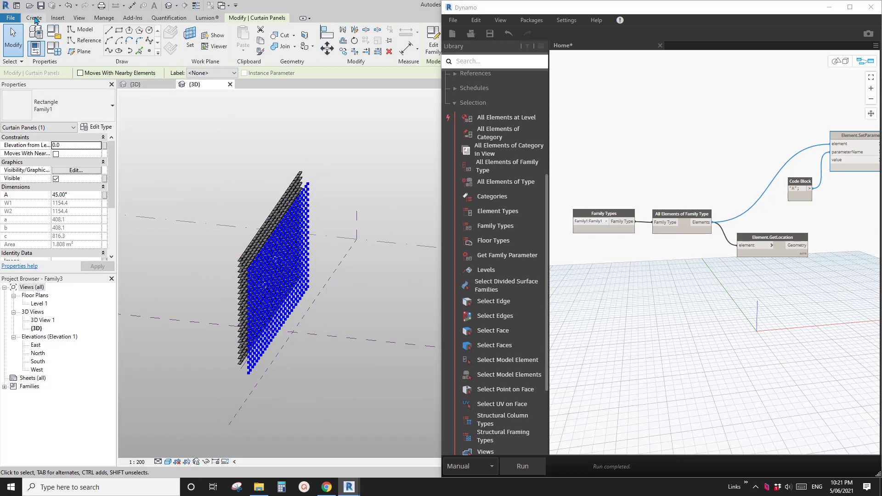
{"action": "left_click", "coordinate": [35, 18]}
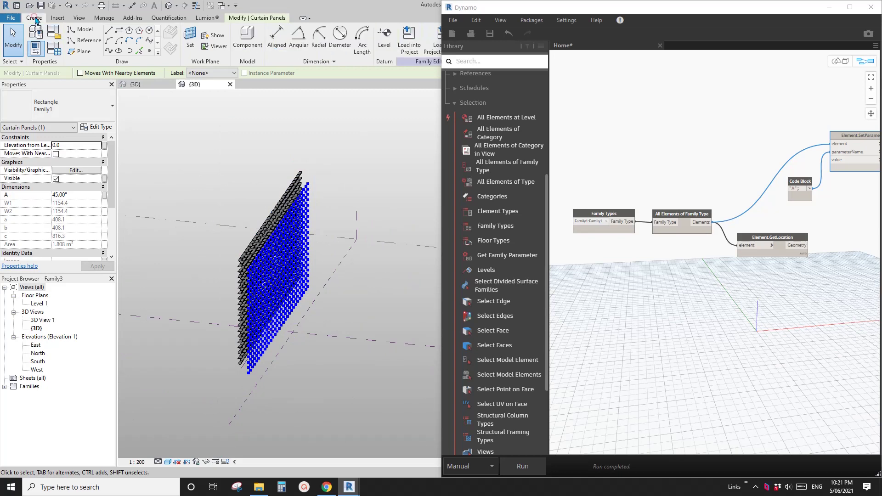
{"action": "left_click", "coordinate": [192, 37]}
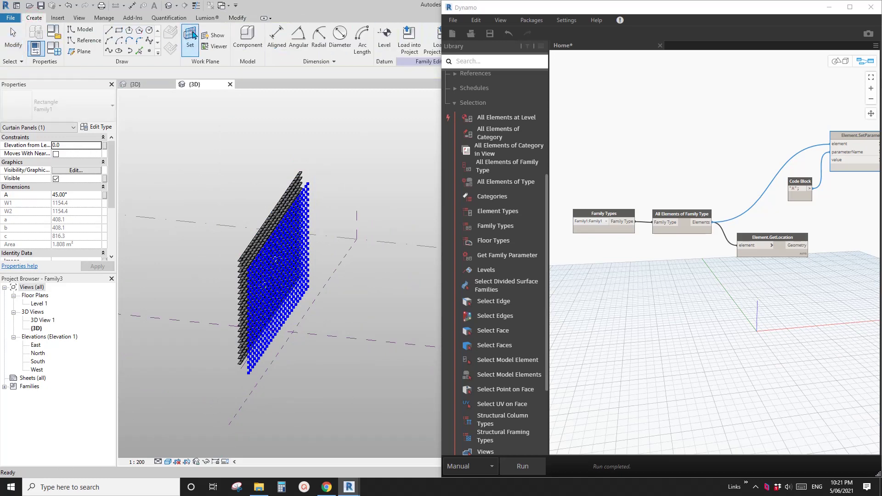
{"action": "left_click", "coordinate": [357, 217]}
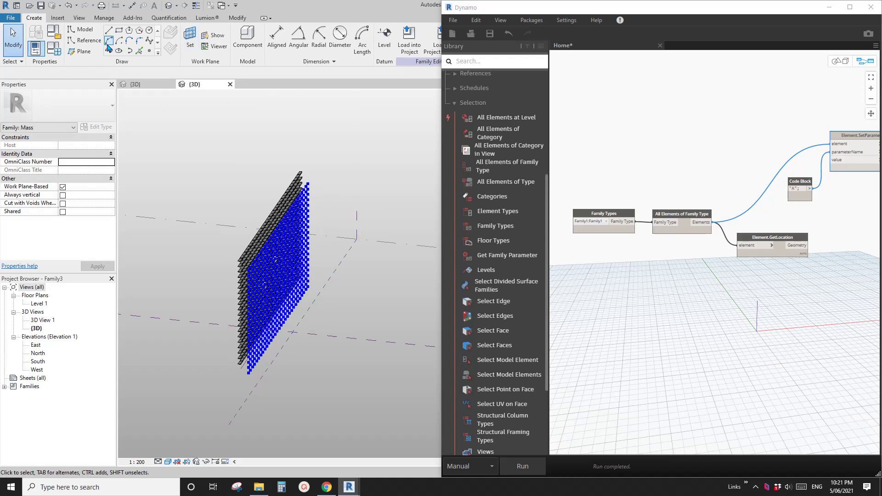
Step: Draw a diagonal model line across the panel grid from its left end to the lower right
{"action": "middle_click_drag", "start_coordinate": [276, 149], "coordinate": [184, 132], "text": "shift"}
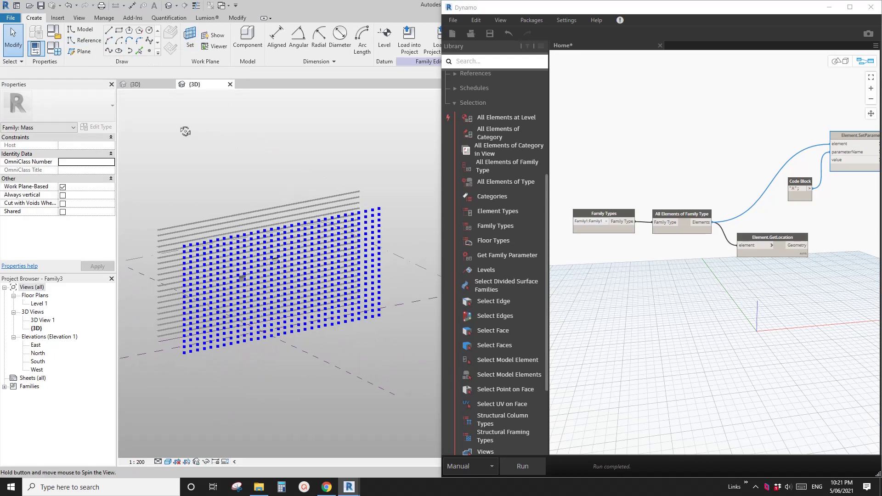
{"action": "left_click", "coordinate": [109, 31]}
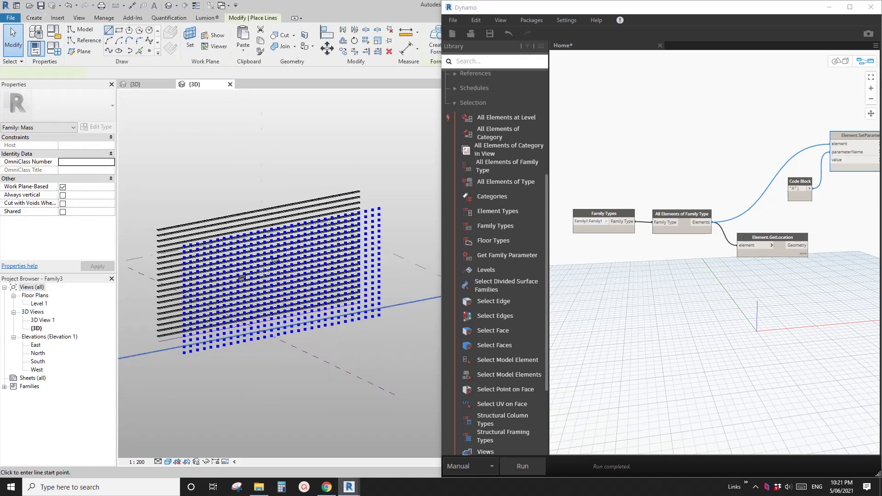
{"action": "middle_click_drag", "start_coordinate": [237, 278], "coordinate": [198, 247], "text": "shift"}
{"action": "middle_click_drag", "start_coordinate": [259, 265], "coordinate": [202, 248], "text": "shift"}
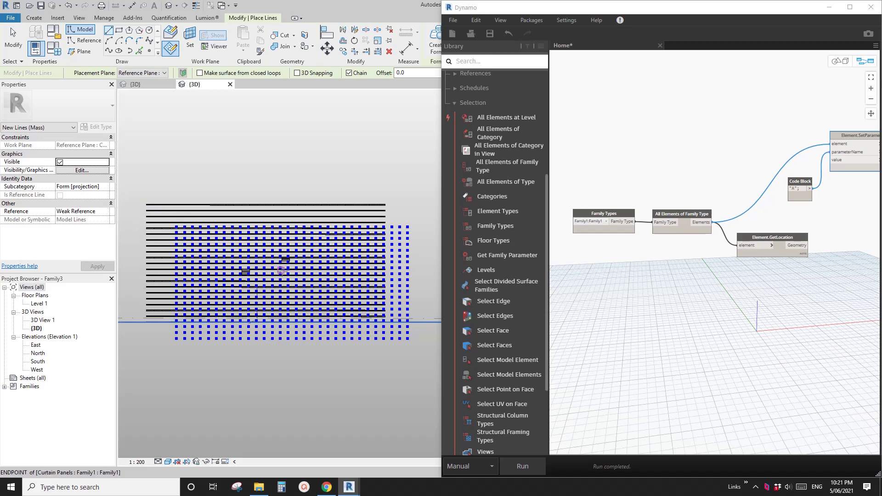
{"action": "left_click", "coordinate": [191, 237]}
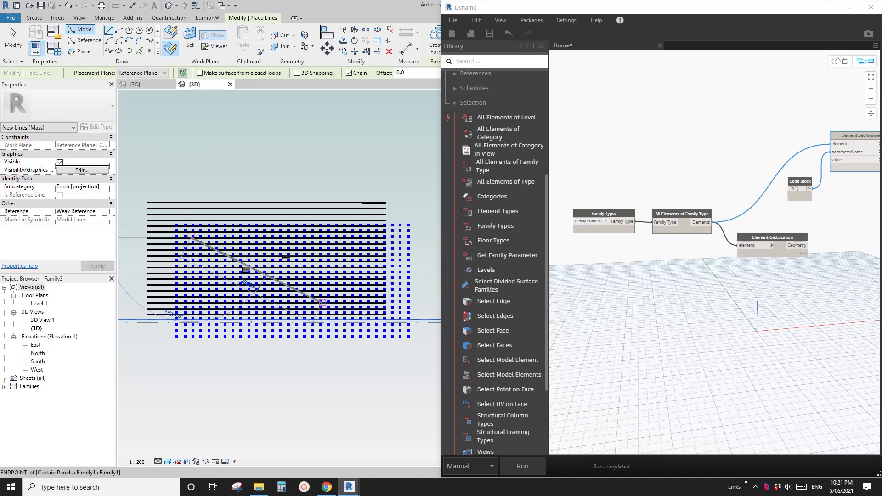
{"action": "left_click", "coordinate": [398, 334]}
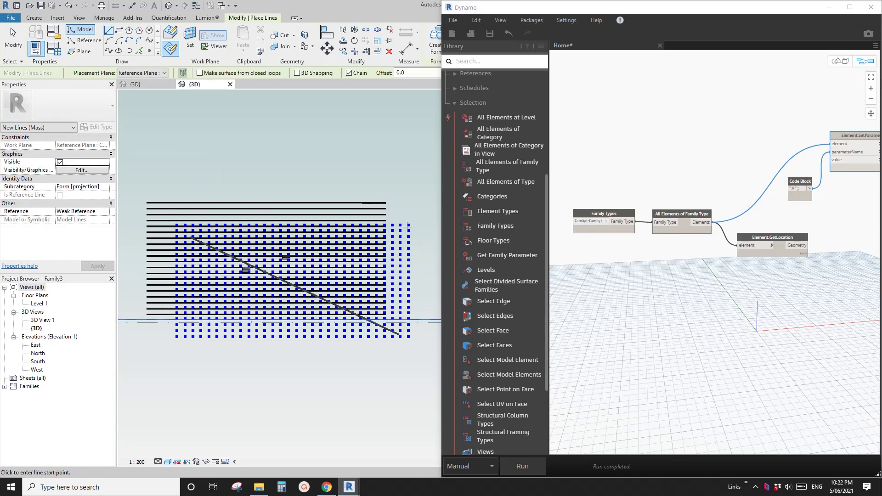
Step: Orbit the 3D view into perspective around the divided wall and its diagonal line
{"action": "middle_click_drag", "start_coordinate": [396, 335], "coordinate": [323, 338], "text": "shift"}
{"action": "middle_click_drag", "start_coordinate": [397, 329], "coordinate": [401, 332]}
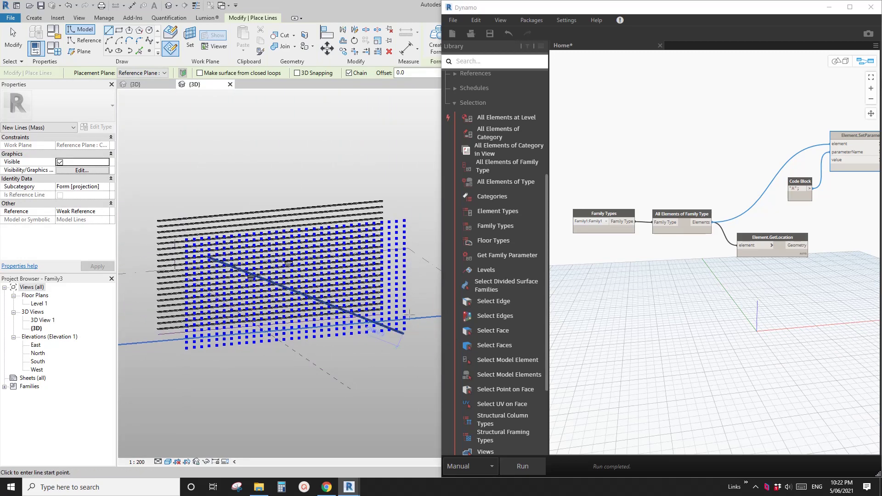
{"action": "middle_click_drag", "start_coordinate": [584, 287], "coordinate": [569, 296]}
{"action": "middle_click_drag", "start_coordinate": [373, 334], "coordinate": [413, 349], "text": "shift"}
{"action": "middle_click_drag", "start_coordinate": [574, 316], "coordinate": [577, 319]}
{"action": "middle_click_drag", "start_coordinate": [362, 325], "coordinate": [359, 303], "text": "shift"}
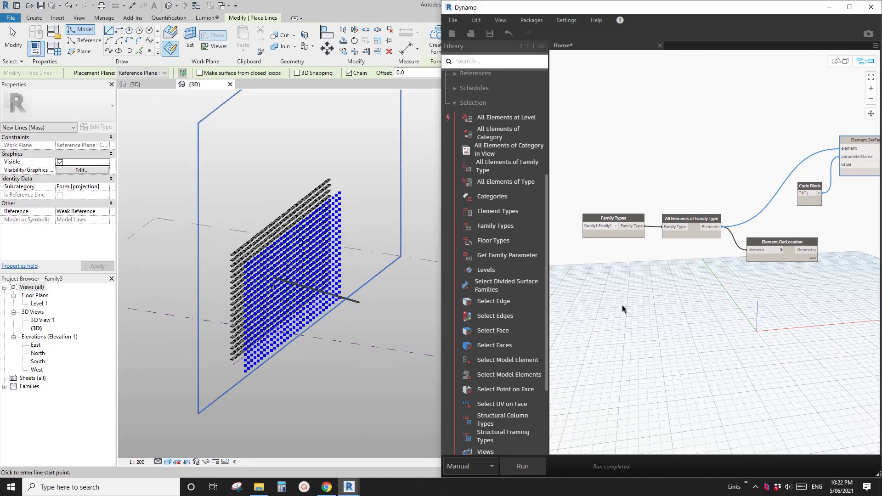
Step: Add a Select Model Element node under Family Types and pick the diagonal model line as the attractor
{"action": "middle_click_drag", "start_coordinate": [622, 308], "coordinate": [613, 311]}
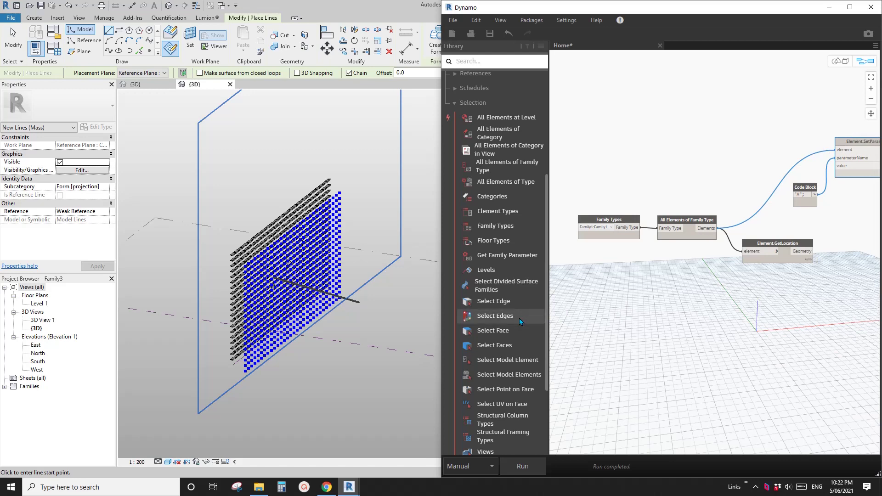
{"action": "scroll", "coordinate": [519, 318], "scroll_direction": "down", "scroll_amount": 3}
{"action": "mouse_move", "coordinate": [501, 314]}
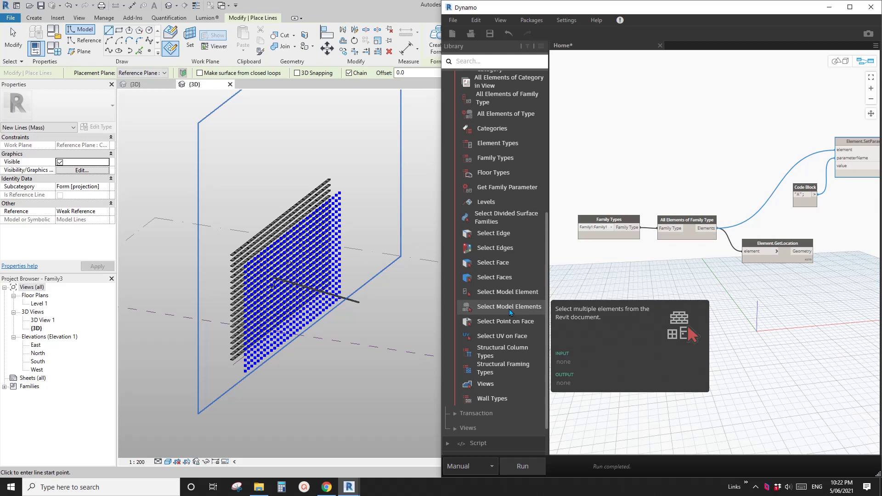
{"action": "mouse_move", "coordinate": [523, 295]}
{"action": "left_click", "coordinate": [518, 292]}
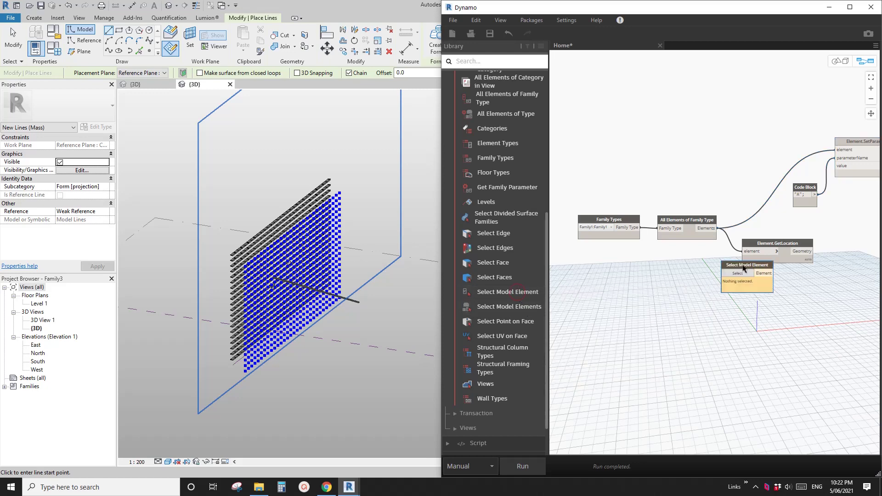
{"action": "left_click_drag", "start_coordinate": [743, 265], "coordinate": [618, 270]}
{"action": "left_click", "coordinate": [613, 285]}
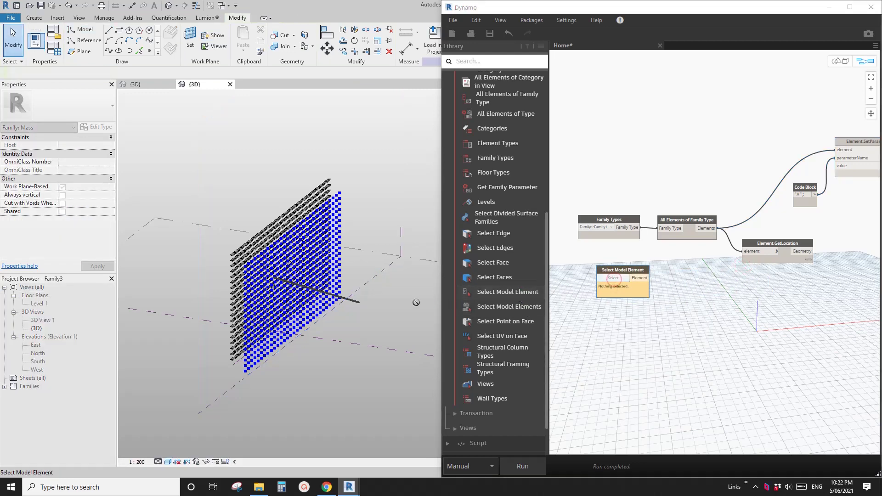
{"action": "left_click", "coordinate": [358, 303]}
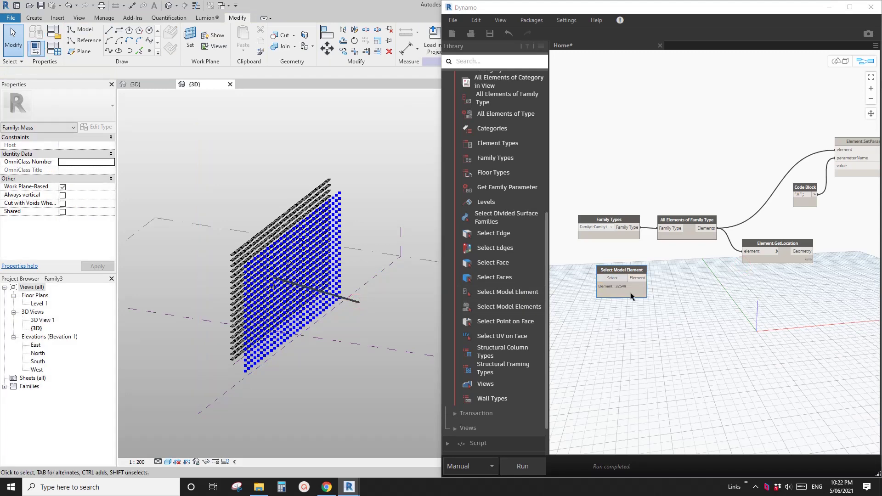
{"action": "mouse_move", "coordinate": [606, 292]}
{"action": "middle_click_drag", "start_coordinate": [686, 319], "coordinate": [683, 323]}
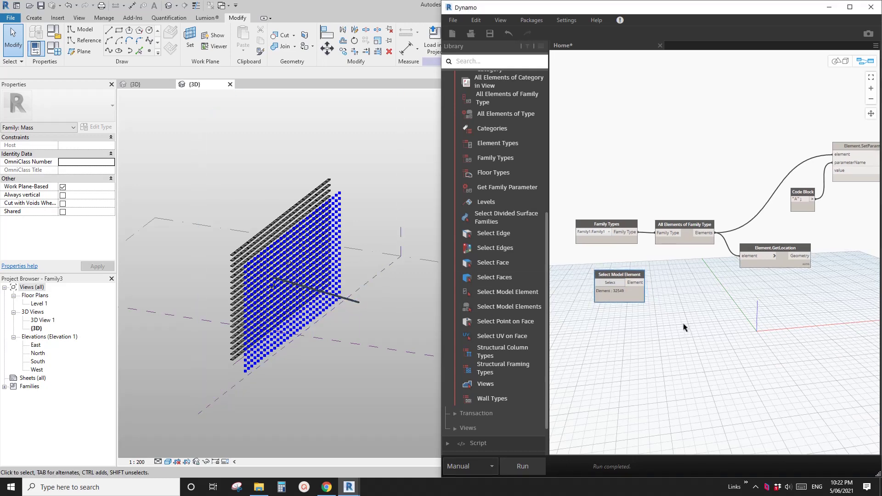
Step: Duplicate the Element.GetLocation node and wire the picked model line into the copy
{"action": "left_click_drag", "start_coordinate": [643, 275], "coordinate": [645, 280]}
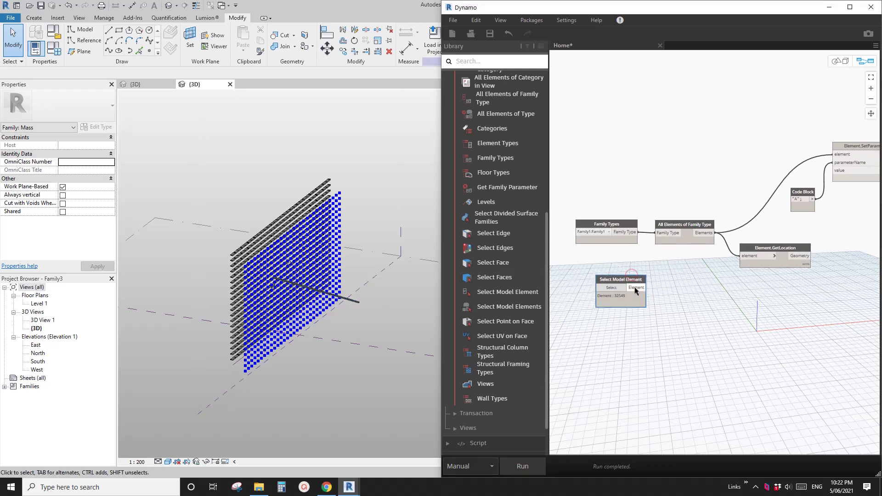
{"action": "left_click_drag", "start_coordinate": [784, 251], "coordinate": [786, 253]}
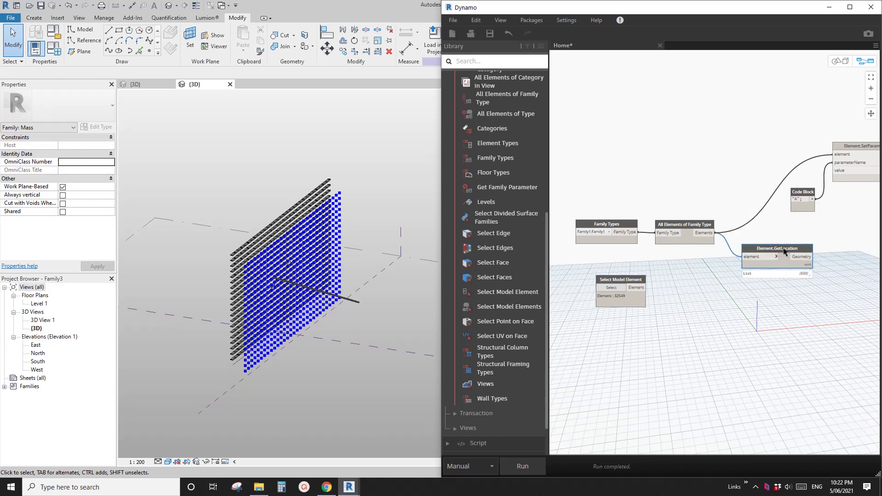
{"action": "key", "text": "ctrl+c"}
{"action": "key", "text": "ctrl+v"}
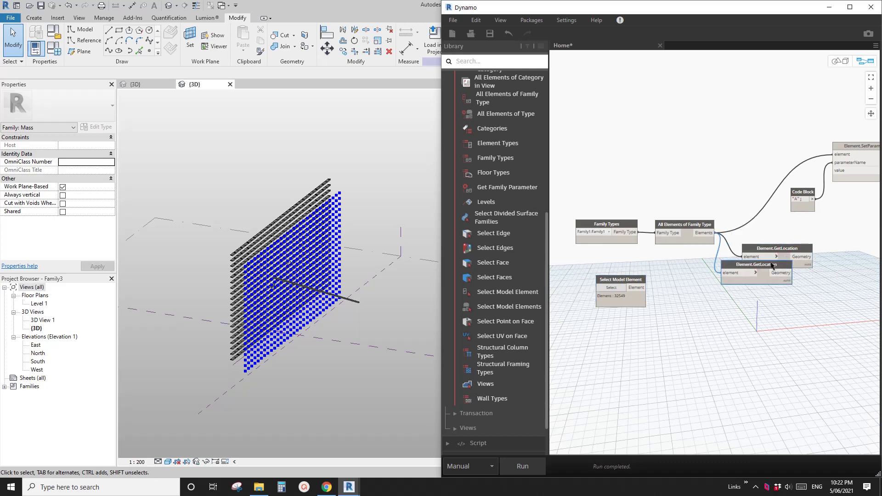
{"action": "left_click_drag", "start_coordinate": [767, 266], "coordinate": [749, 306]}
{"action": "left_click", "coordinate": [713, 313]}
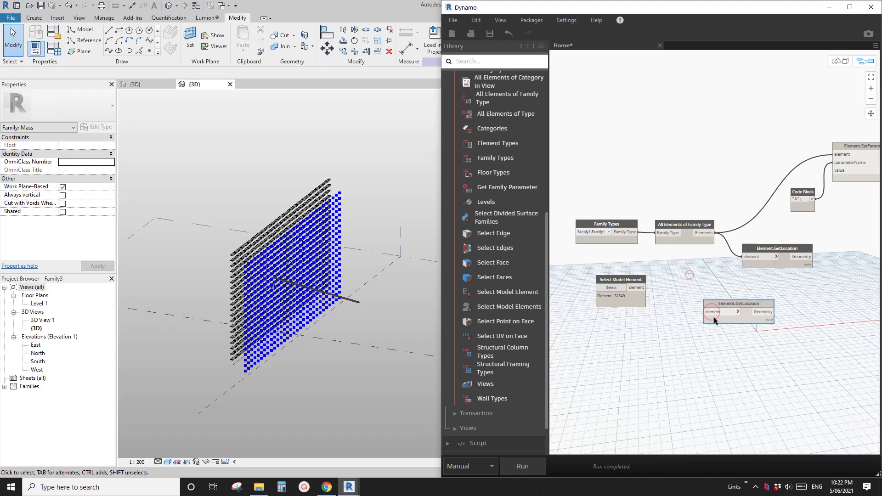
{"action": "left_click", "coordinate": [645, 288]}
{"action": "left_click_drag", "start_coordinate": [739, 304], "coordinate": [709, 290]}
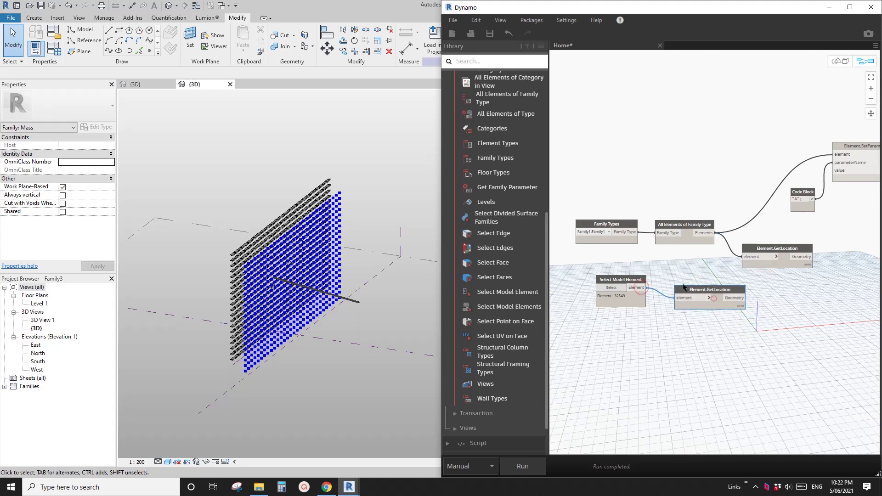
Step: Run the graph so the new GetLocation node previews a Line
{"action": "left_click", "coordinate": [536, 469]}
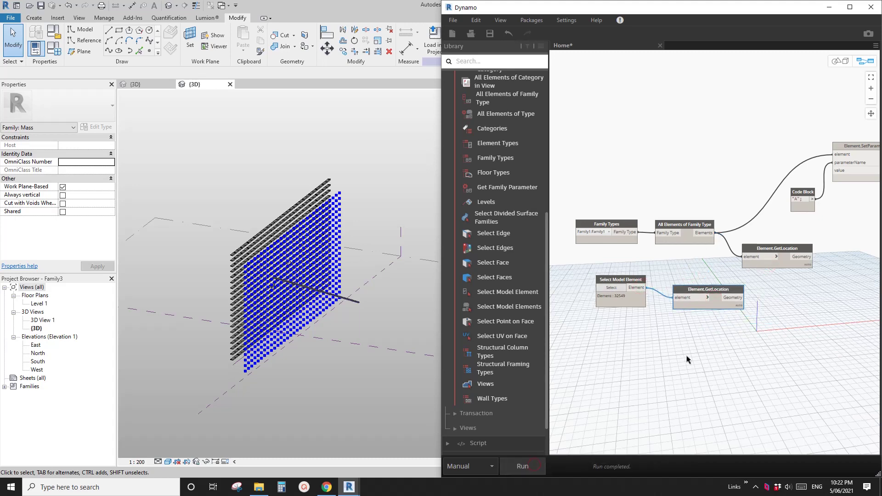
{"action": "mouse_move", "coordinate": [733, 308]}
{"action": "middle_click_drag", "start_coordinate": [745, 324], "coordinate": [671, 333]}
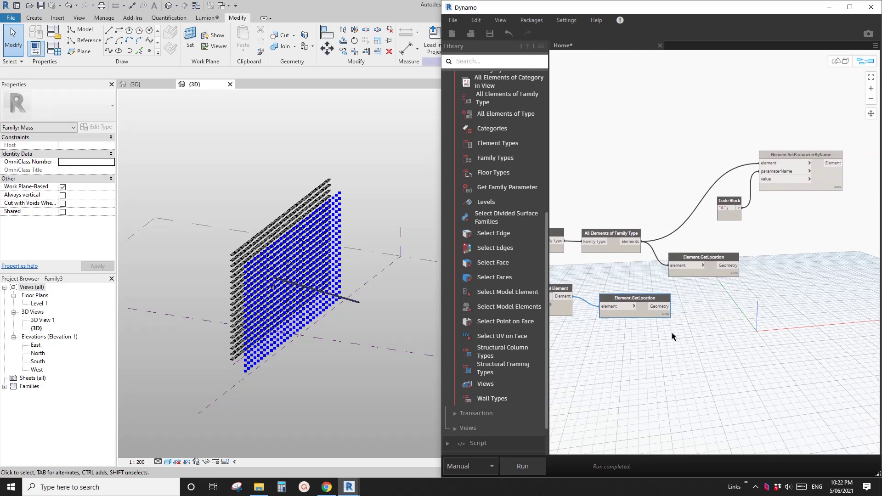
{"action": "left_click_drag", "start_coordinate": [653, 305], "coordinate": [662, 310]}
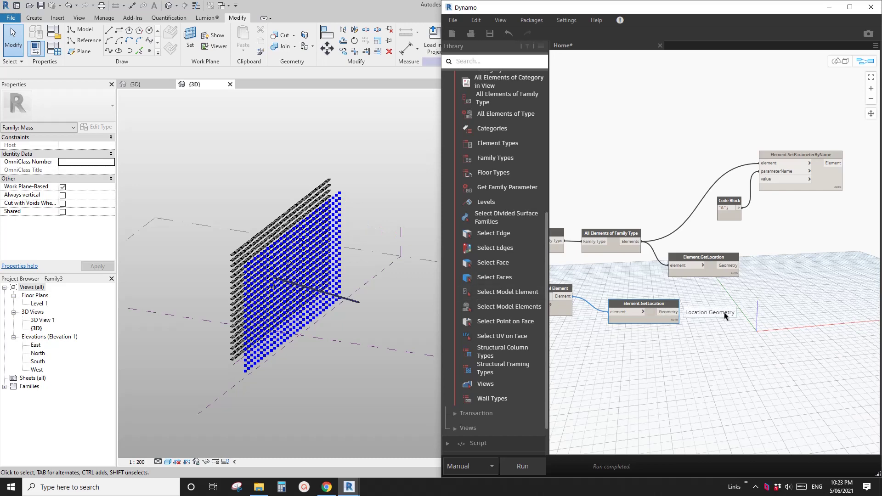
Step: Add Geometry.DistanceTo, wiring panel locations to geometry and the attractor line location to other
{"action": "middle_click_drag", "start_coordinate": [735, 313], "coordinate": [726, 315]}
{"action": "right_click", "coordinate": [723, 315]}
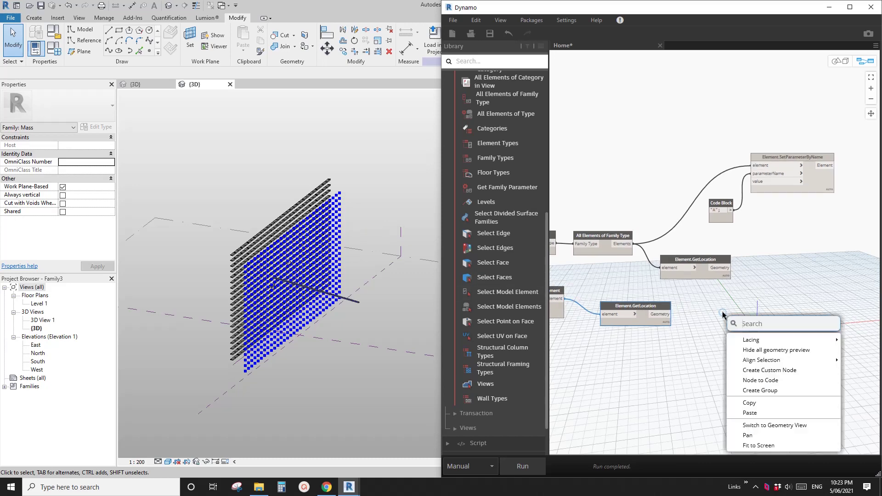
{"action": "type", "text": "DIS"}
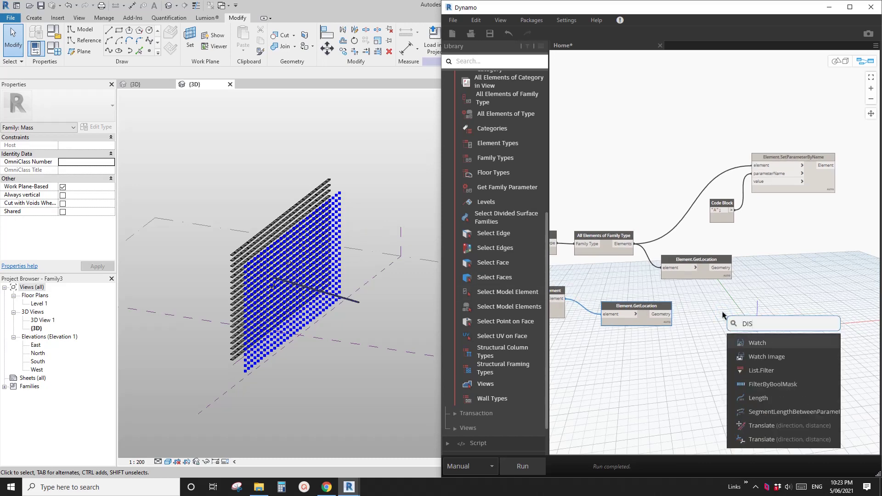
{"action": "type", "text": "TANCE"}
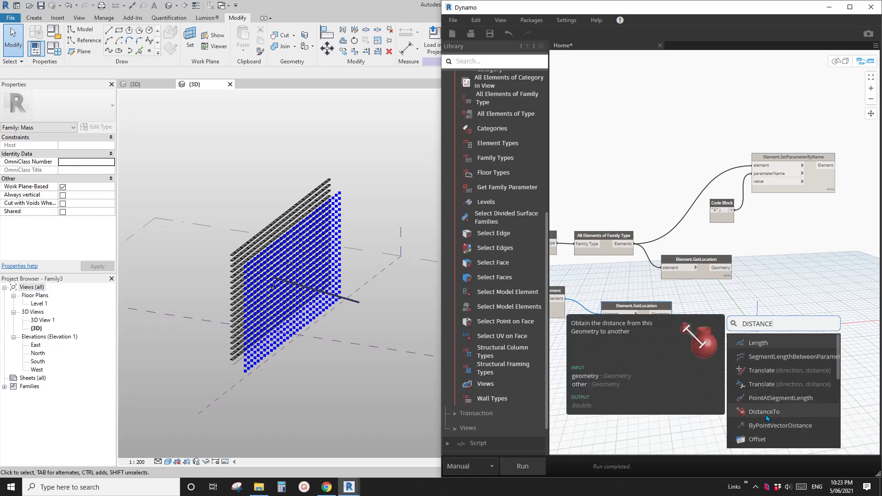
{"action": "left_click_drag", "start_coordinate": [776, 419], "coordinate": [770, 272]}
{"action": "scroll", "coordinate": [770, 276], "scroll_direction": "up", "scroll_amount": 3}
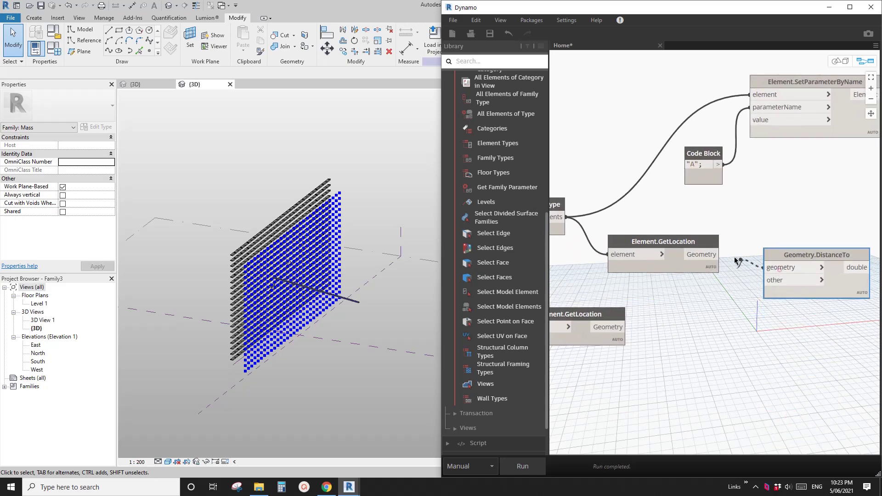
{"action": "left_click", "coordinate": [719, 254]}
{"action": "left_click", "coordinate": [772, 268]}
{"action": "left_click_drag", "start_coordinate": [788, 260], "coordinate": [784, 271]}
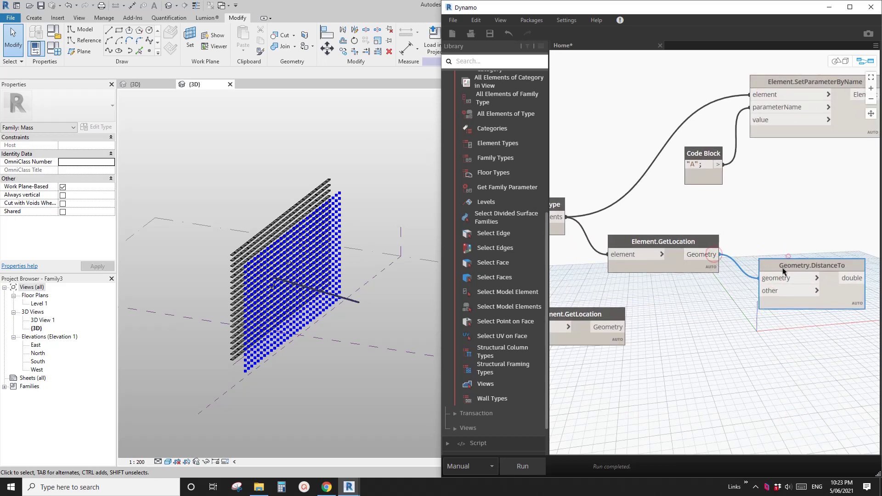
{"action": "left_click", "coordinate": [770, 291]}
{"action": "left_click", "coordinate": [616, 328]}
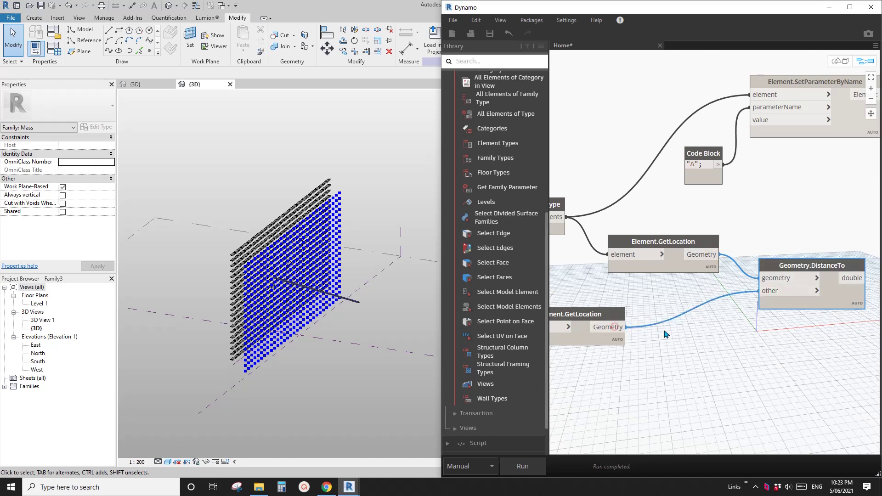
Step: Tidy the DistanceTo and SetParameterByName nodes and view the list of 600 distances
{"action": "scroll", "coordinate": [690, 333], "scroll_direction": "down", "scroll_amount": 2}
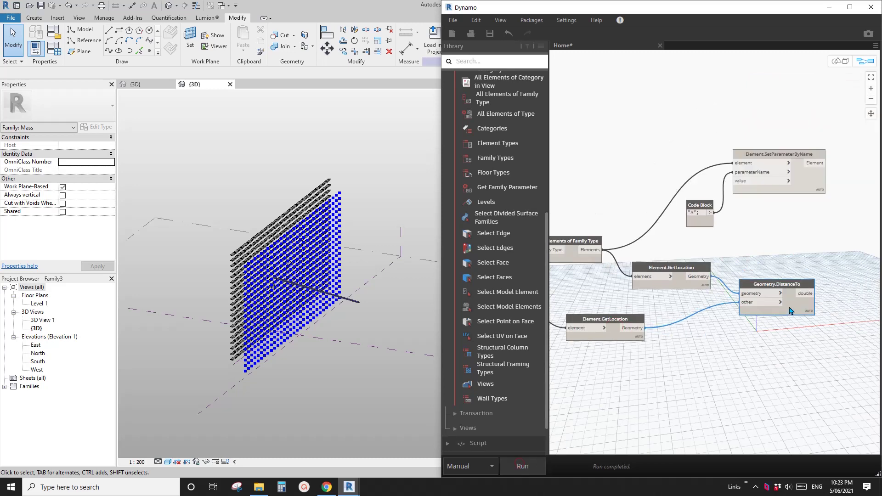
{"action": "mouse_move", "coordinate": [810, 310]}
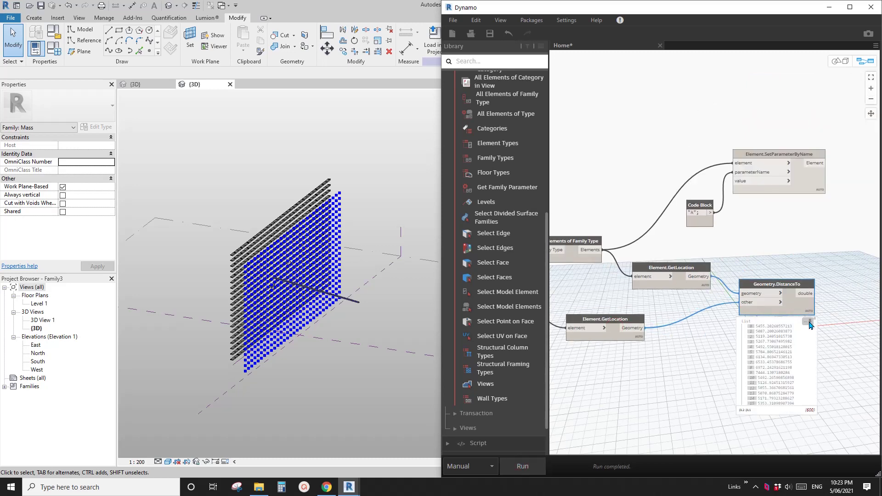
{"action": "scroll", "coordinate": [811, 336], "scroll_direction": "up", "scroll_amount": 3}
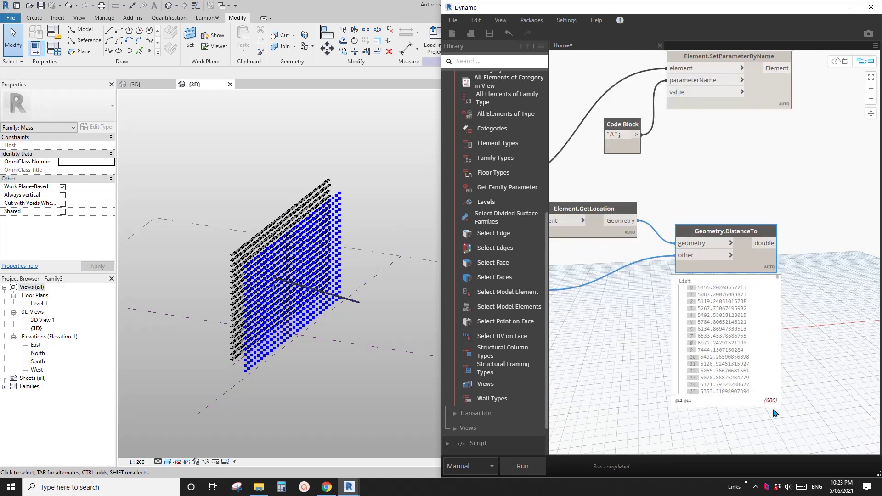
{"action": "mouse_move", "coordinate": [776, 406]}
{"action": "scroll", "coordinate": [720, 357], "scroll_direction": "down", "scroll_amount": 1}
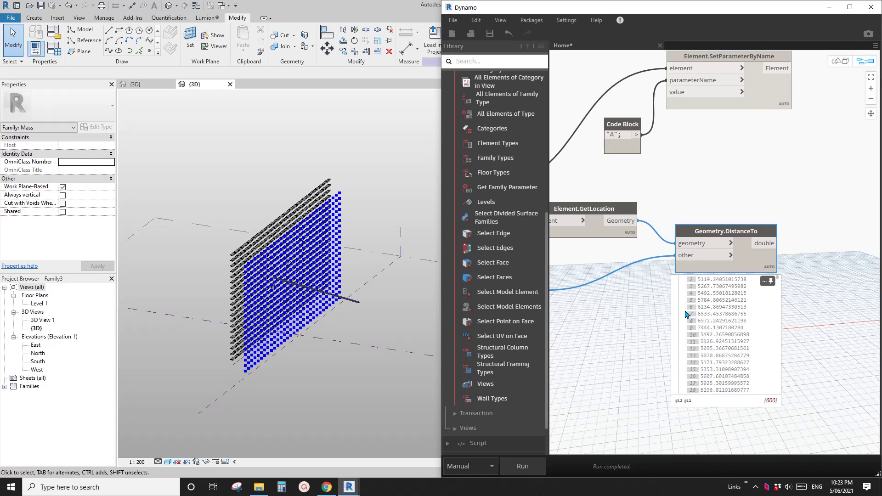
{"action": "scroll", "coordinate": [717, 360], "scroll_direction": "down", "scroll_amount": 3}
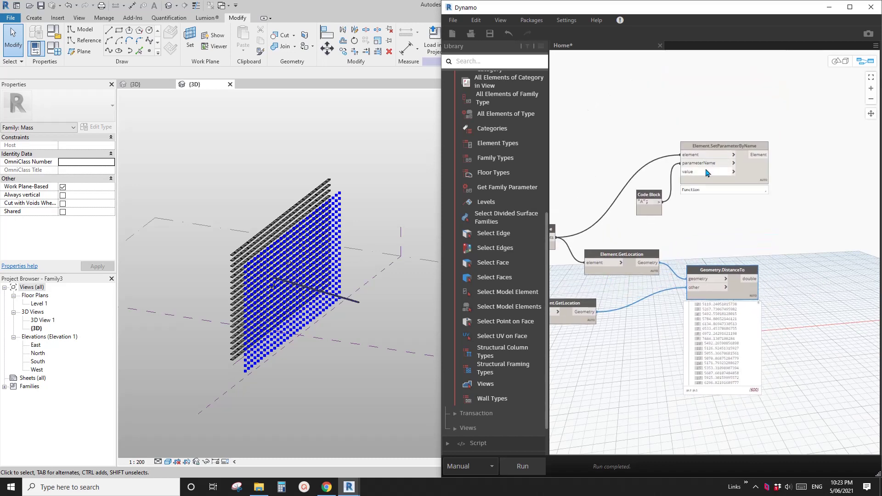
{"action": "left_click_drag", "start_coordinate": [718, 145], "coordinate": [723, 146]}
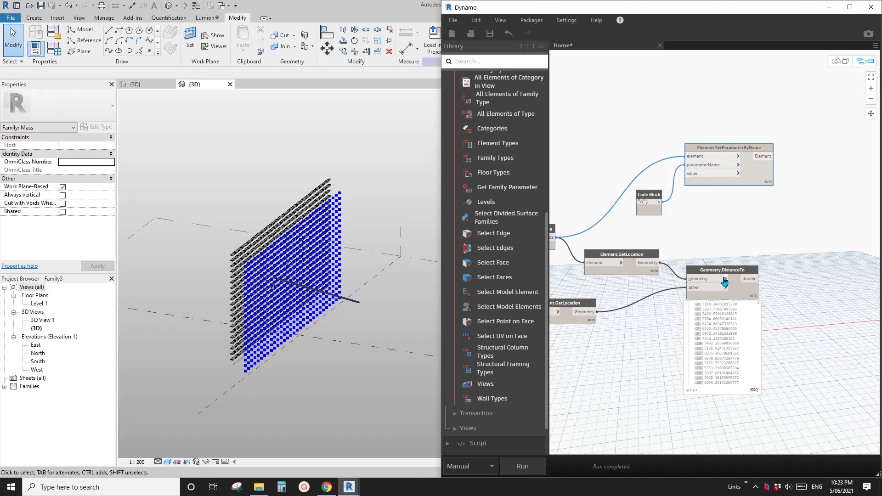
{"action": "left_click_drag", "start_coordinate": [723, 272], "coordinate": [717, 275]}
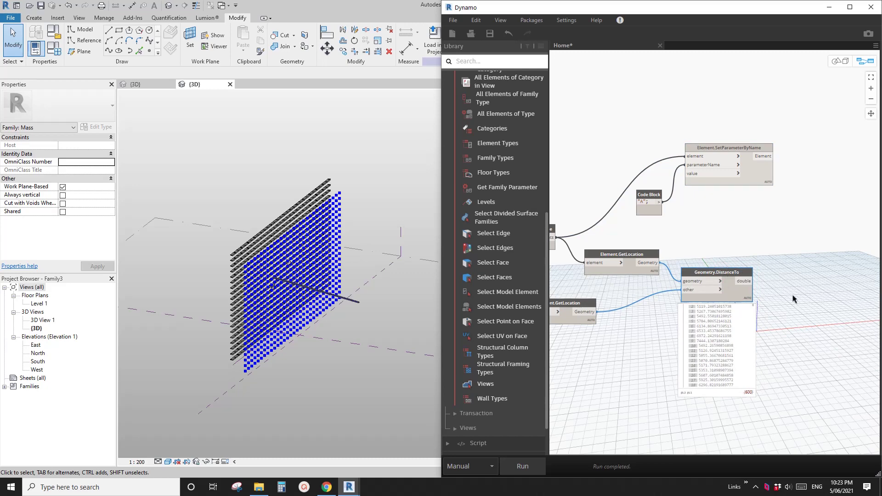
{"action": "middle_click_drag", "start_coordinate": [790, 308], "coordinate": [754, 269]}
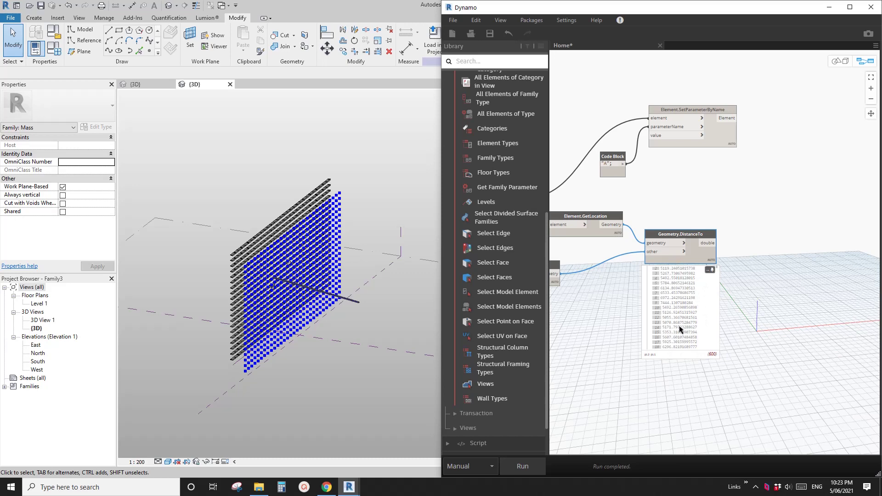
{"action": "middle_click_drag", "start_coordinate": [771, 309], "coordinate": [768, 314]}
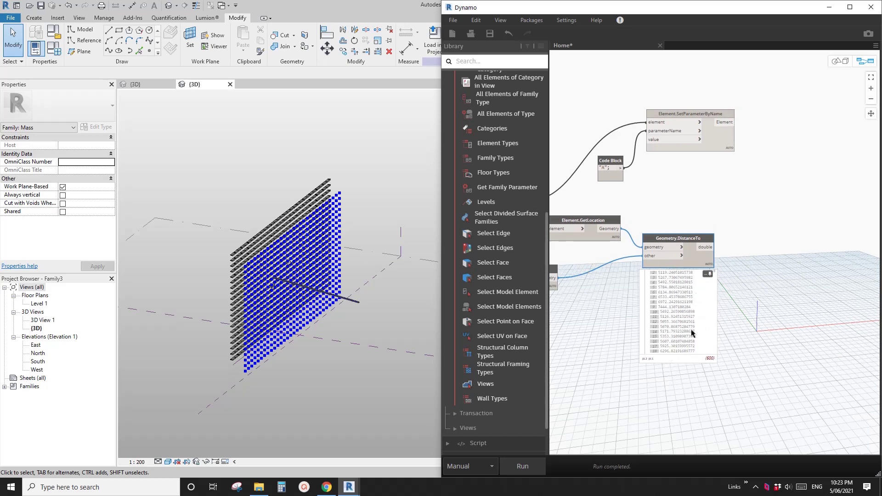
Step: Add Math.RemapRange via a 'REMAP' search and feed DistanceTo's distances into its numbers input
{"action": "right_click", "coordinate": [742, 276]}
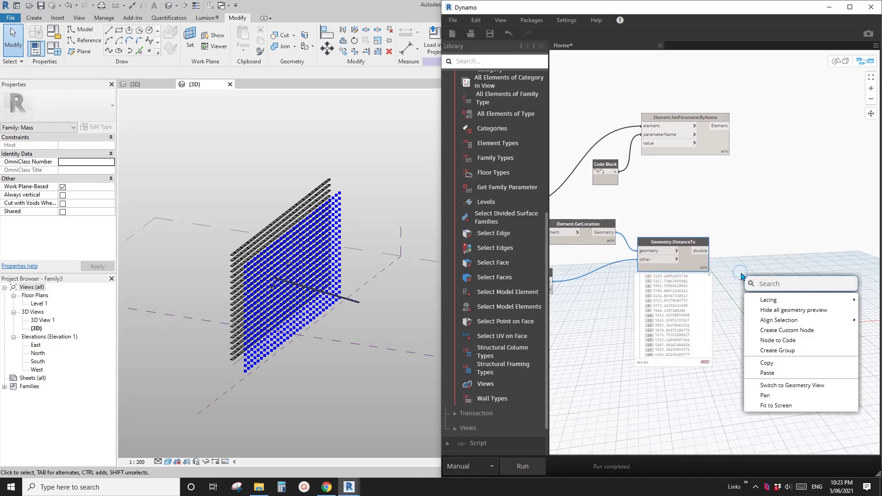
{"action": "type", "text": "REMAP"}
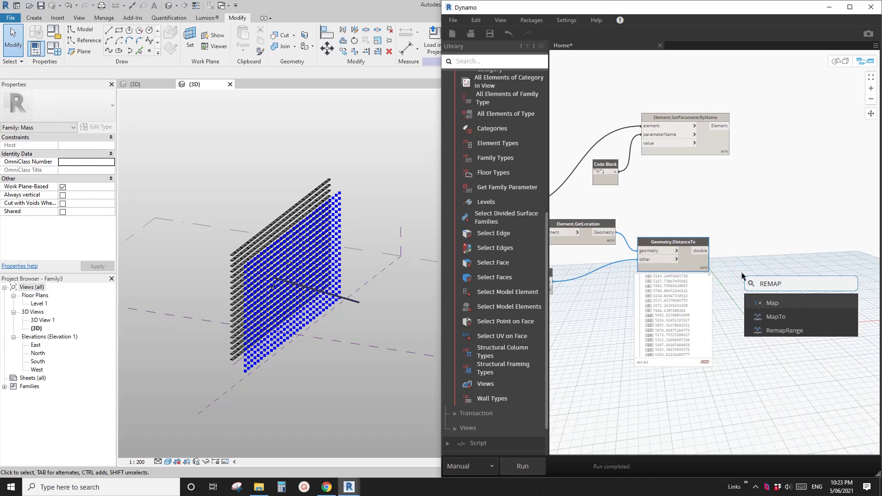
{"action": "left_click", "coordinate": [796, 336]}
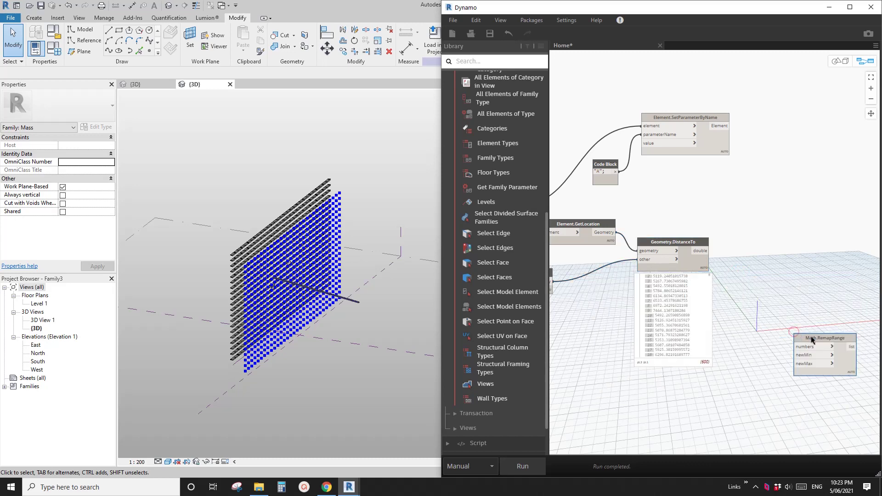
{"action": "left_click_drag", "start_coordinate": [795, 328], "coordinate": [697, 269]}
{"action": "scroll", "coordinate": [730, 211], "scroll_direction": "up", "scroll_amount": 2}
{"action": "left_click_drag", "start_coordinate": [786, 199], "coordinate": [802, 235]}
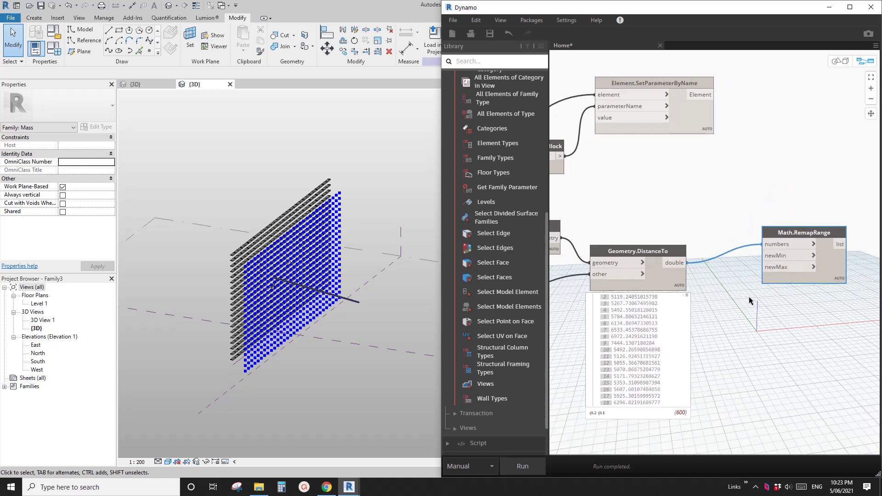
{"action": "scroll", "coordinate": [781, 248], "scroll_direction": "up", "scroll_amount": 2}
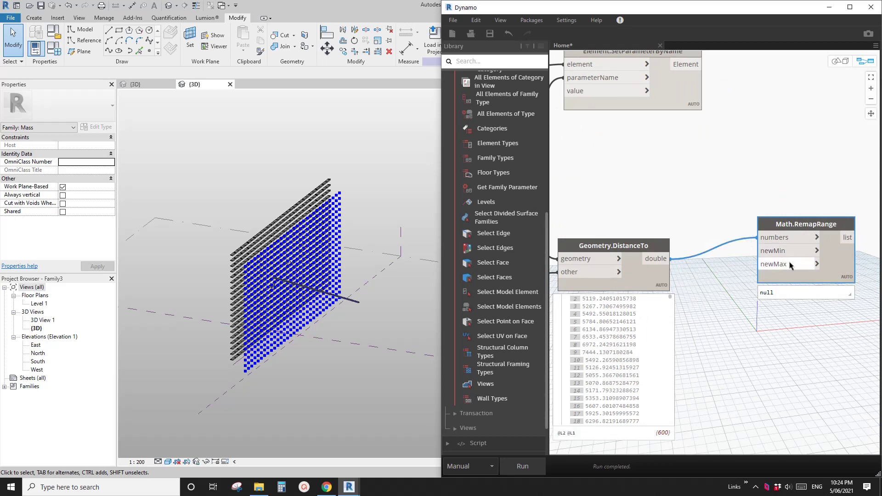
Step: Create a Code Block holding '10;' and '80;' as the new range limits
{"action": "middle_click_drag", "start_coordinate": [730, 313], "coordinate": [740, 296]}
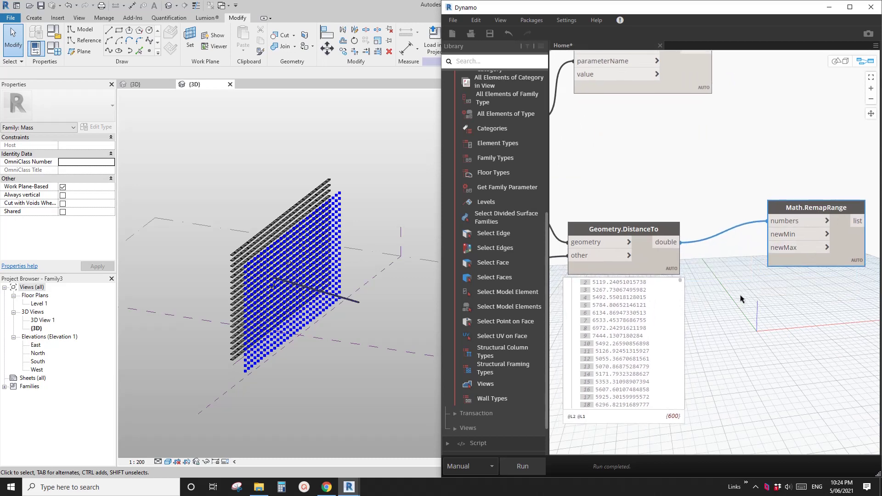
{"action": "double_click", "coordinate": [737, 288]}
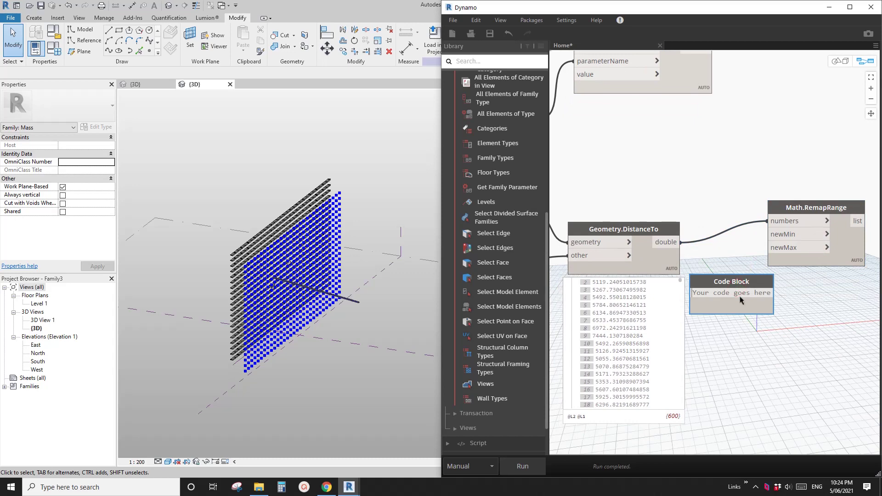
{"action": "type", "text": "10"}
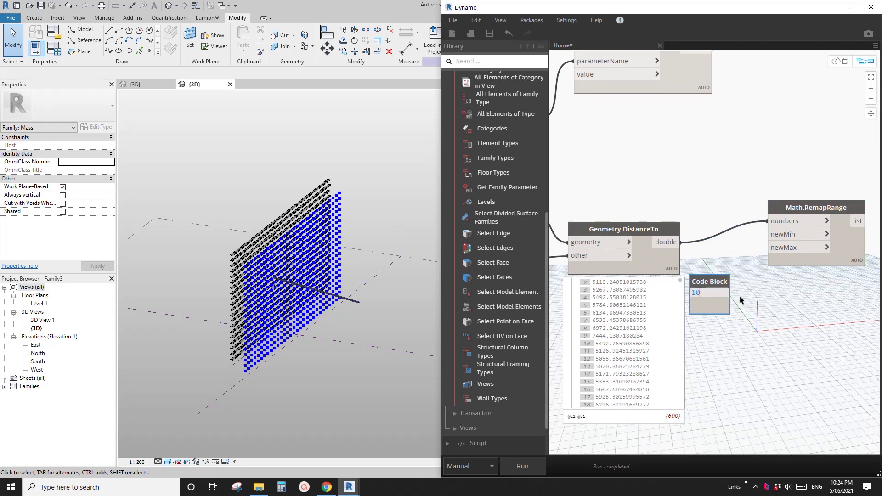
{"action": "key", "text": "Return"}
{"action": "type", "text": "90"}
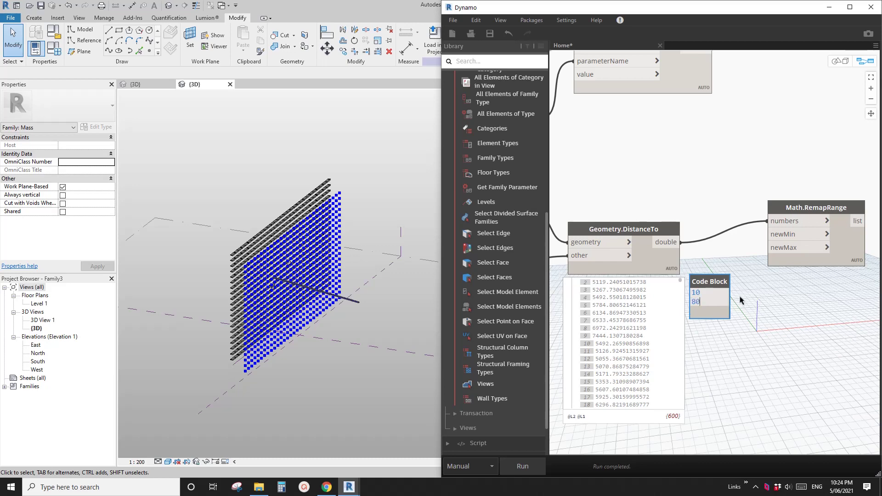
{"action": "left_click", "coordinate": [788, 332]}
{"action": "left_click_drag", "start_coordinate": [724, 280], "coordinate": [745, 273]}
{"action": "left_click", "coordinate": [729, 288]}
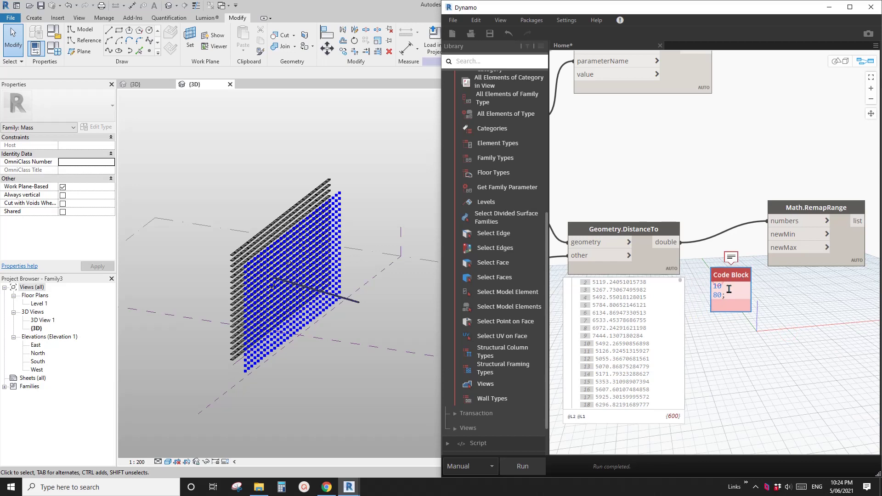
{"action": "type", "text": ";"}
{"action": "left_click", "coordinate": [795, 368]}
Step: Wire the Code Block's 10 and 80 into RemapRange's newMin and newMax inputs
{"action": "middle_click_drag", "start_coordinate": [796, 368], "coordinate": [766, 375]}
{"action": "left_click_drag", "start_coordinate": [708, 285], "coordinate": [702, 286]}
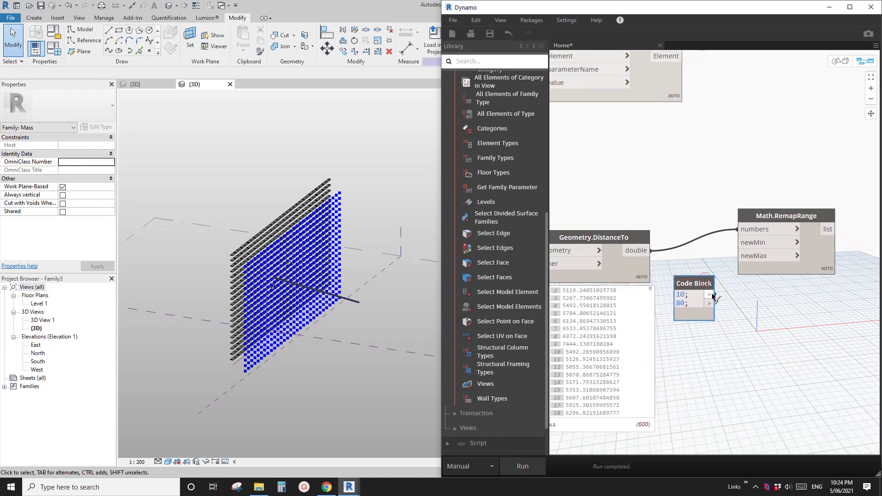
{"action": "left_click", "coordinate": [738, 243]}
{"action": "left_click", "coordinate": [709, 304]}
{"action": "left_click", "coordinate": [738, 256]}
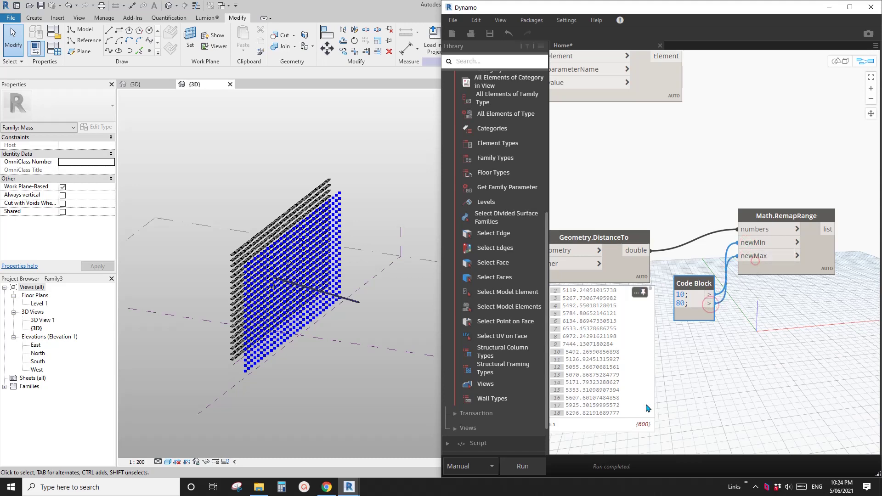
{"action": "scroll", "coordinate": [753, 354], "scroll_direction": "down", "scroll_amount": 3}
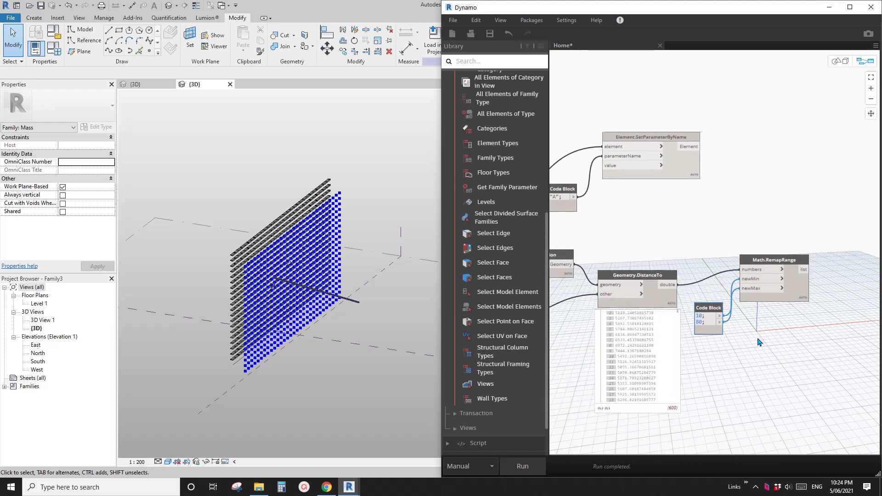
Step: Run the graph and review RemapRange's 600 values between 10 and 80
{"action": "left_click", "coordinate": [528, 470]}
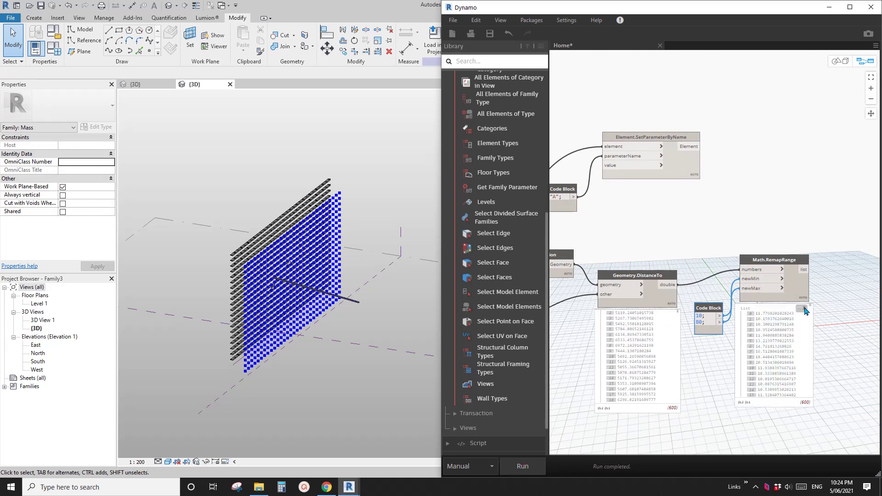
{"action": "left_click", "coordinate": [804, 305]}
{"action": "scroll", "coordinate": [823, 331], "scroll_direction": "up", "scroll_amount": 1}
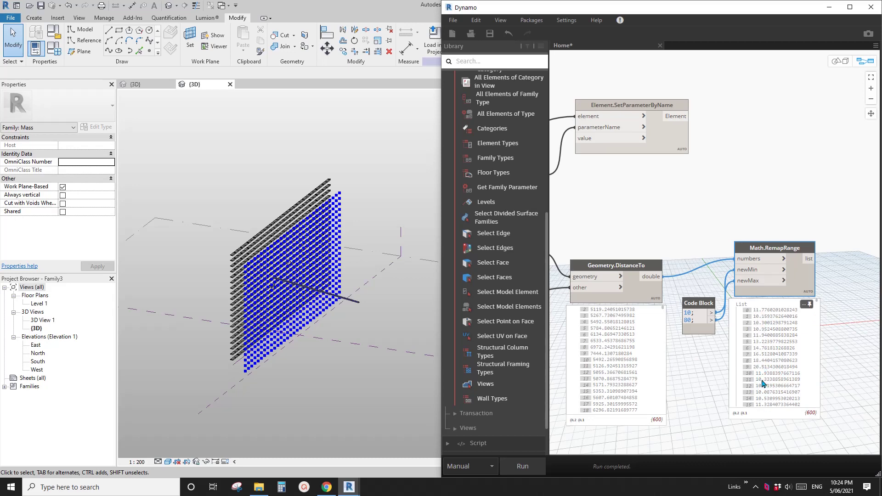
{"action": "scroll", "coordinate": [763, 381], "scroll_direction": "down", "scroll_amount": 20}
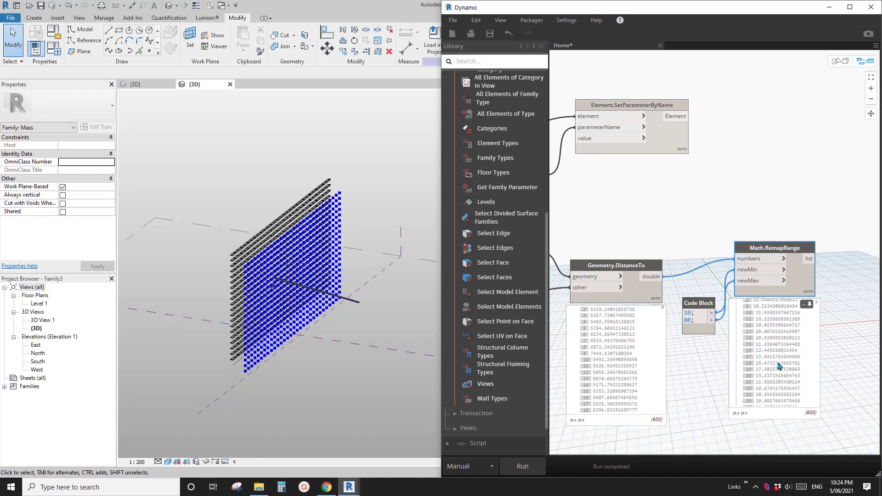
{"action": "scroll", "coordinate": [772, 372], "scroll_direction": "down", "scroll_amount": 20}
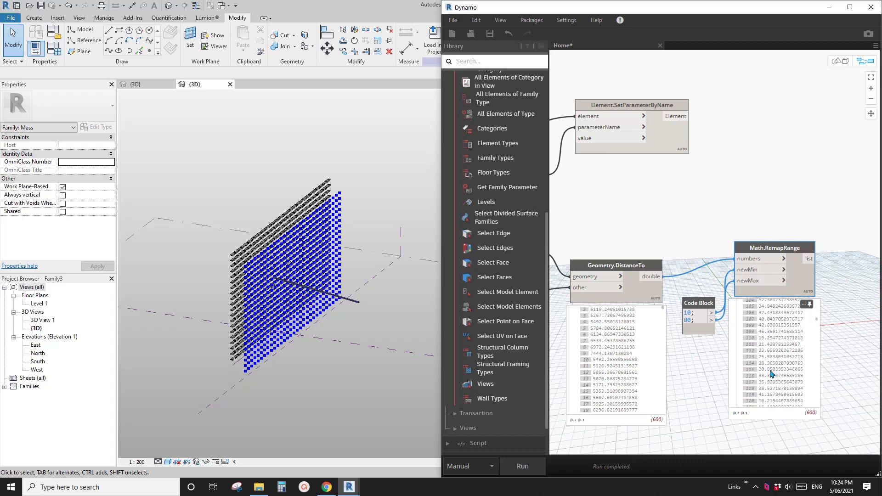
{"action": "scroll", "coordinate": [774, 378], "scroll_direction": "down", "scroll_amount": 20}
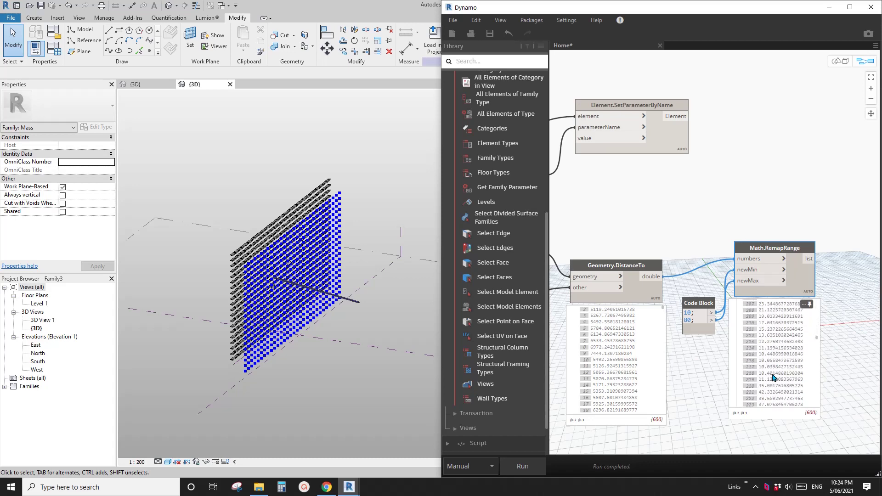
{"action": "scroll", "coordinate": [772, 363], "scroll_direction": "down", "scroll_amount": 20}
{"action": "scroll", "coordinate": [785, 374], "scroll_direction": "down", "scroll_amount": 3}
Step: Wire RemapRange's remapped list into Element.SetParameterByName's value input
{"action": "middle_click_drag", "start_coordinate": [838, 369], "coordinate": [812, 364]}
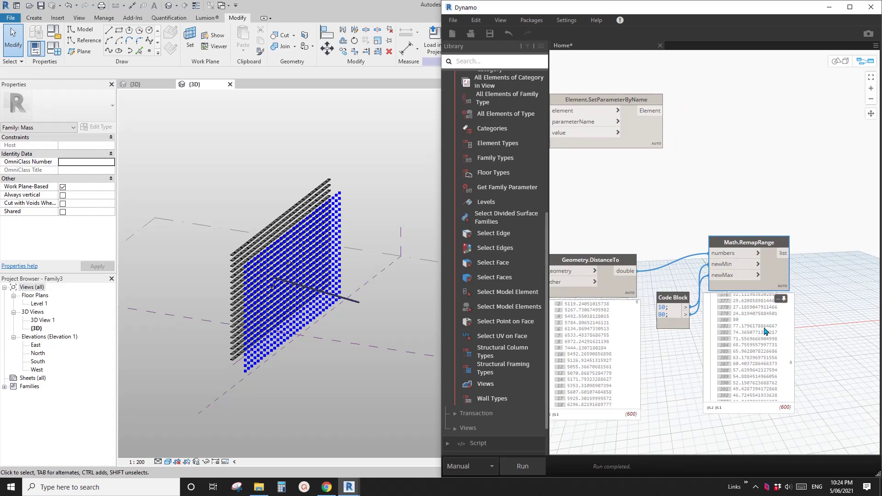
{"action": "scroll", "coordinate": [772, 331], "scroll_direction": "down", "scroll_amount": 3}
{"action": "middle_click_drag", "start_coordinate": [818, 307], "coordinate": [817, 329]}
{"action": "scroll", "coordinate": [801, 301], "scroll_direction": "down", "scroll_amount": 3}
{"action": "left_click", "coordinate": [787, 282]}
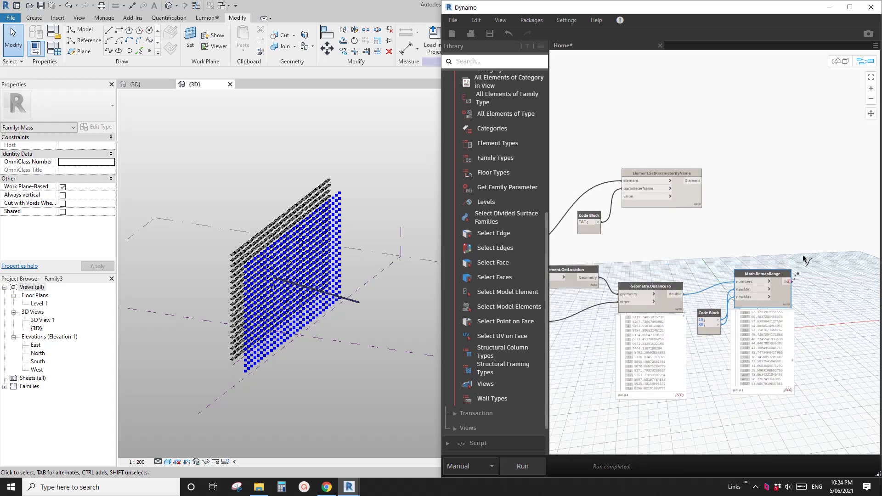
{"action": "left_click", "coordinate": [630, 197]}
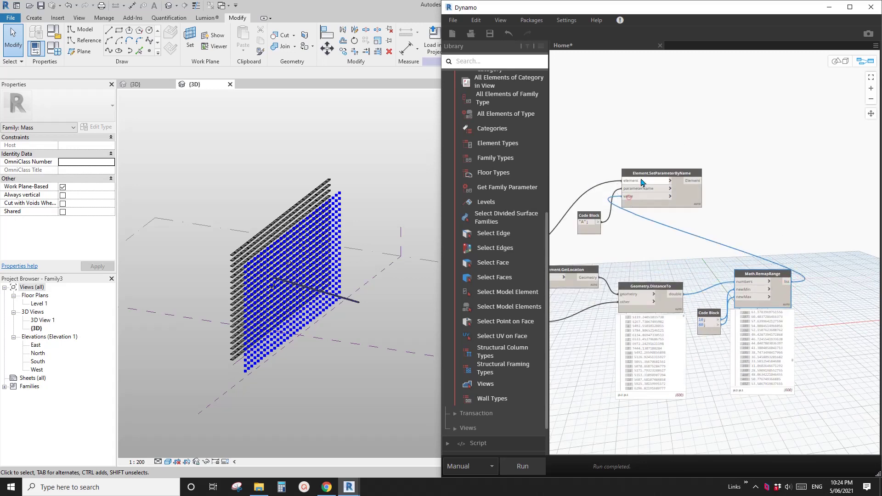
{"action": "middle_click_drag", "start_coordinate": [648, 258], "coordinate": [697, 264]}
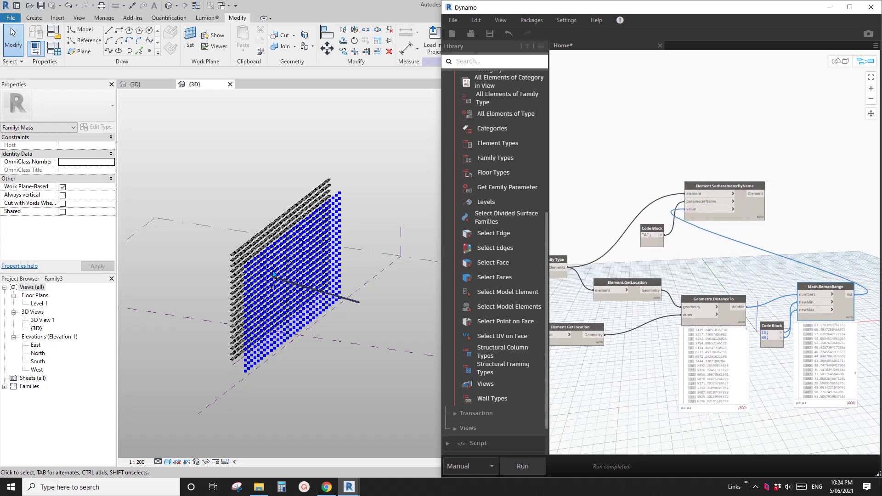
Step: Run the completed graph and orbit the 3D view to inspect the tilted louver panels
{"action": "left_click", "coordinate": [533, 467]}
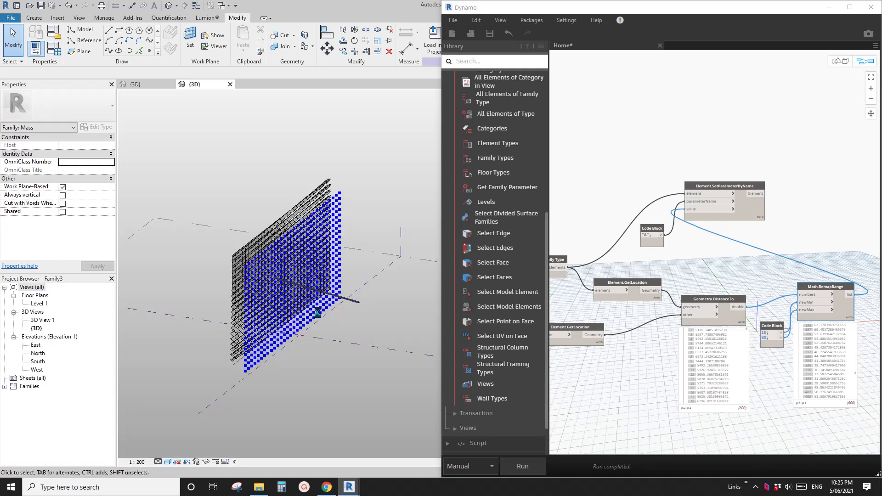
{"action": "mouse_move", "coordinate": [338, 334]}
{"action": "middle_mouse_down"}
{"action": "mouse_move", "coordinate": [344, 339]}
{"action": "mouse_move", "coordinate": [330, 318]}
{"action": "mouse_move", "coordinate": [246, 323]}
{"action": "mouse_move", "coordinate": [314, 354]}
{"action": "mouse_move", "coordinate": [348, 333]}
{"action": "mouse_move", "coordinate": [394, 180]}
{"action": "middle_mouse_up"}
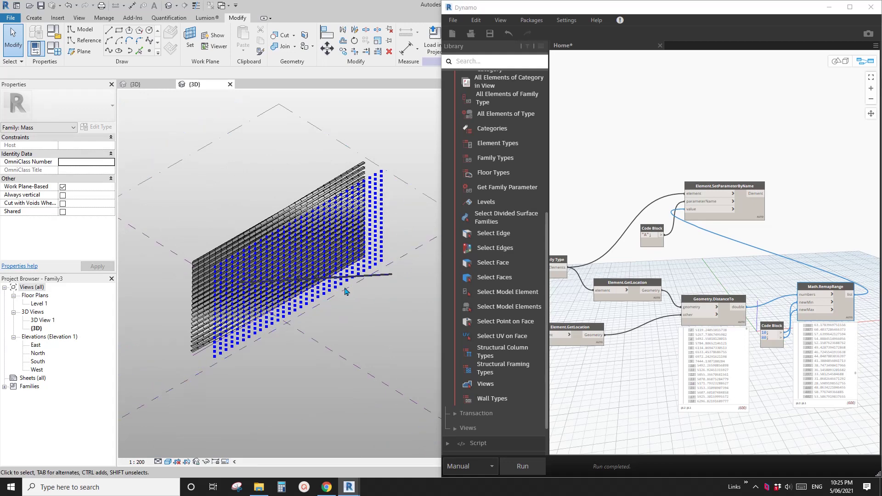
{"action": "middle_click_drag", "start_coordinate": [346, 291], "coordinate": [391, 198], "text": "shift"}
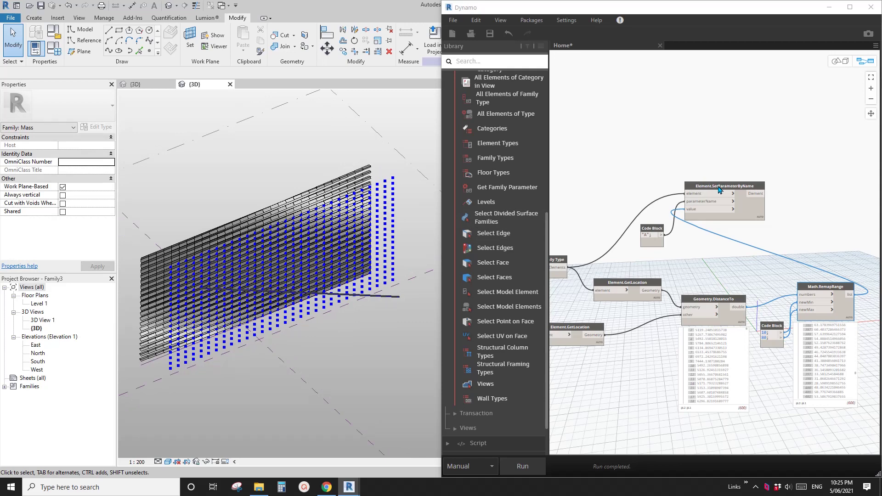
{"action": "mouse_move", "coordinate": [616, 177]}
{"action": "middle_mouse_down"}
{"action": "mouse_move", "coordinate": [683, 162]}
{"action": "mouse_move", "coordinate": [666, 178]}
{"action": "middle_mouse_up"}
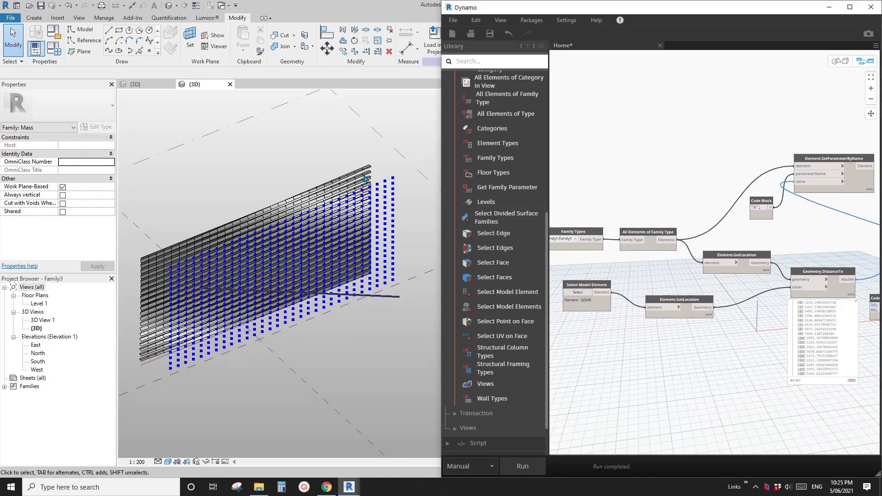
{"action": "middle_click_drag", "start_coordinate": [662, 185], "coordinate": [619, 210]}
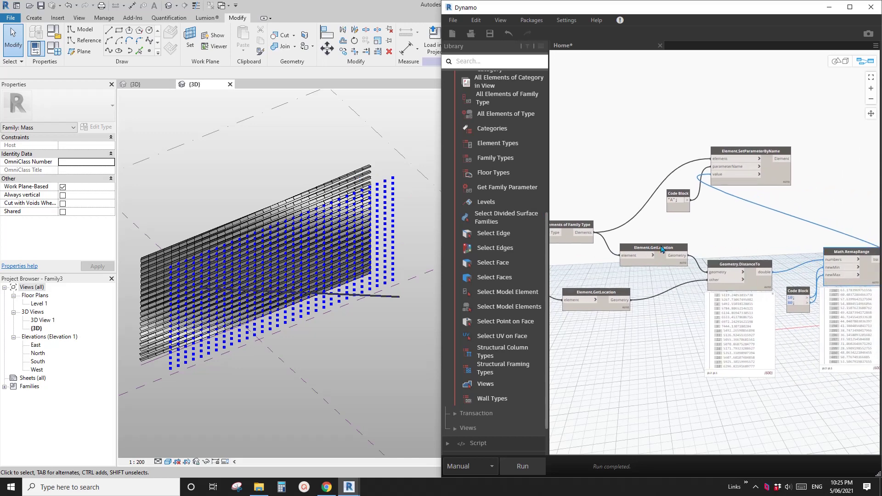
{"action": "scroll", "coordinate": [643, 251], "scroll_direction": "up", "scroll_amount": 4}
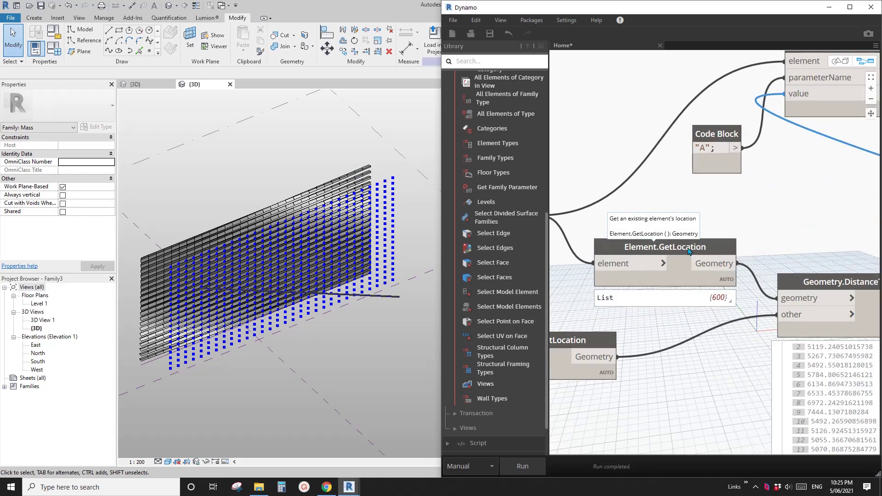
{"action": "right_click", "coordinate": [674, 249]}
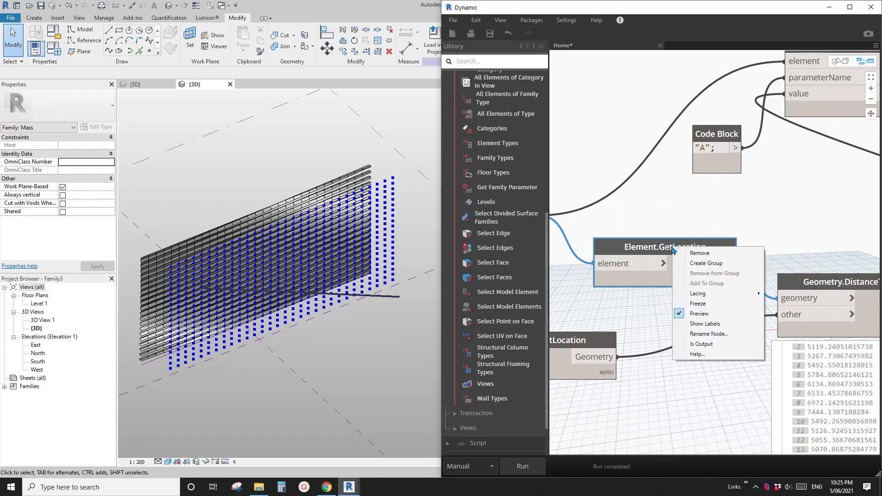
{"action": "left_click", "coordinate": [690, 317]}
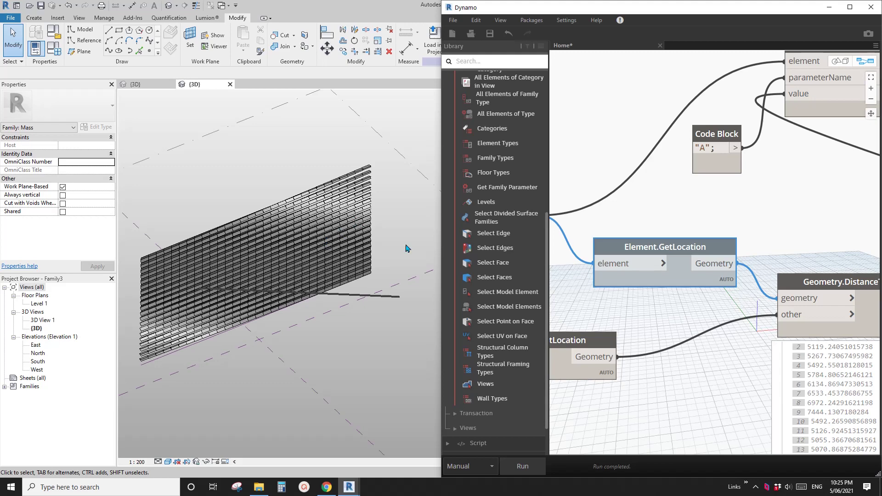
{"action": "middle_click_drag", "start_coordinate": [680, 332], "coordinate": [697, 310]}
{"action": "mouse_move", "coordinate": [347, 314]}
{"action": "middle_mouse_down", "text": "shift"}
{"action": "mouse_move", "coordinate": [404, 301]}
{"action": "mouse_move", "coordinate": [347, 335]}
{"action": "mouse_move", "coordinate": [311, 330]}
{"action": "mouse_move", "coordinate": [459, 317]}
{"action": "mouse_move", "coordinate": [360, 305]}
{"action": "middle_mouse_up", "text": "shift"}
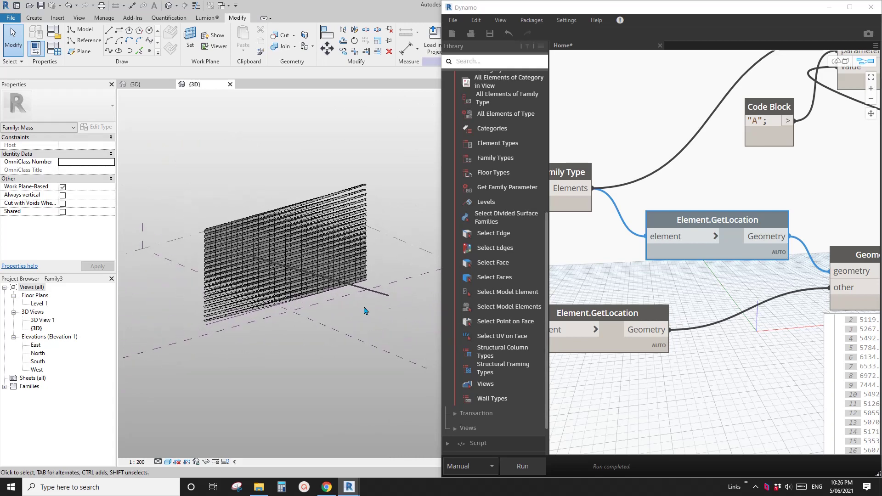
{"action": "middle_click_drag", "start_coordinate": [325, 273], "coordinate": [252, 251], "text": "shift"}
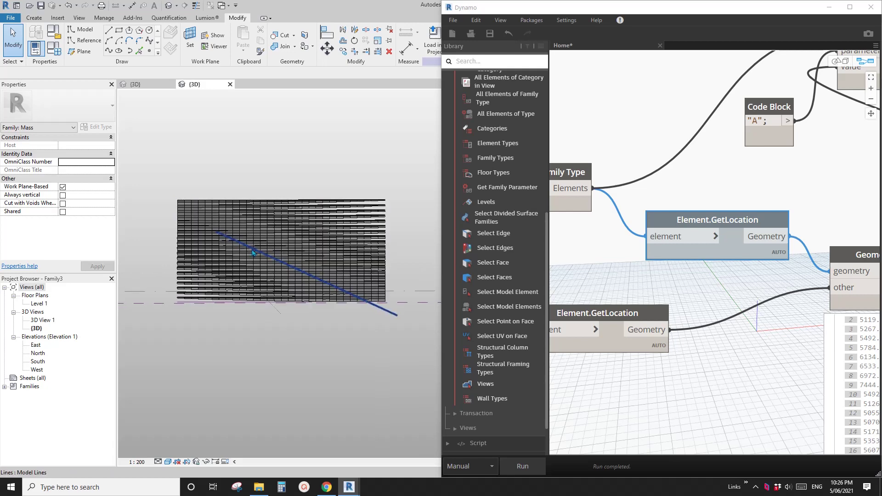
{"action": "mouse_move", "coordinate": [331, 284]}
{"action": "middle_mouse_down", "text": "shift"}
{"action": "mouse_move", "coordinate": [444, 311]}
{"action": "mouse_move", "coordinate": [336, 282]}
{"action": "middle_mouse_up", "text": "shift"}
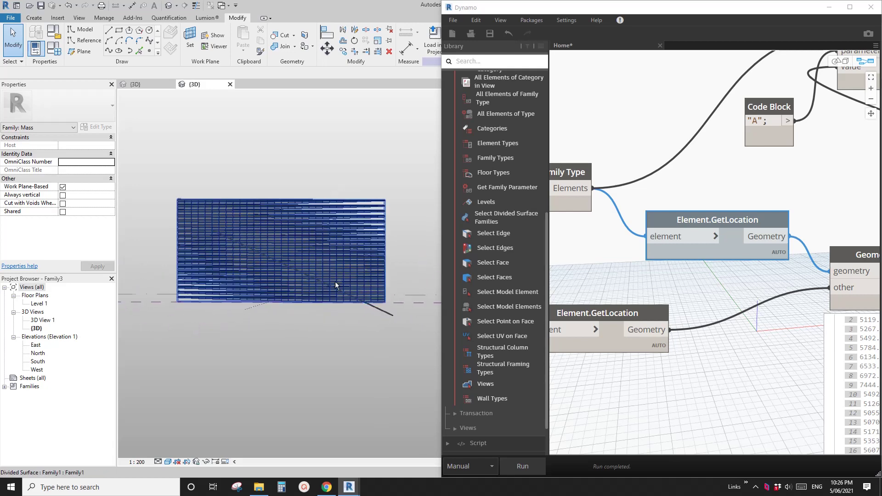
{"action": "middle_click_drag", "start_coordinate": [276, 285], "coordinate": [284, 325], "text": "shift"}
{"action": "scroll", "coordinate": [278, 288], "scroll_direction": "up", "scroll_amount": 2}
{"action": "middle_click_drag", "start_coordinate": [278, 289], "coordinate": [332, 287], "text": "shift"}
Step: Swing the attractor line's end to 81.21° and rerun the Dynamo graph
{"action": "middle_click_drag", "start_coordinate": [371, 265], "coordinate": [359, 327], "text": "shift"}
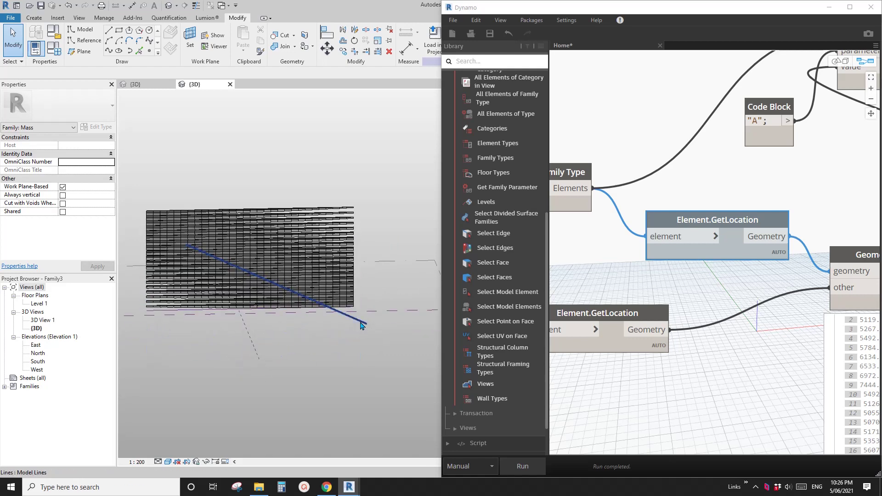
{"action": "left_click", "coordinate": [362, 324]}
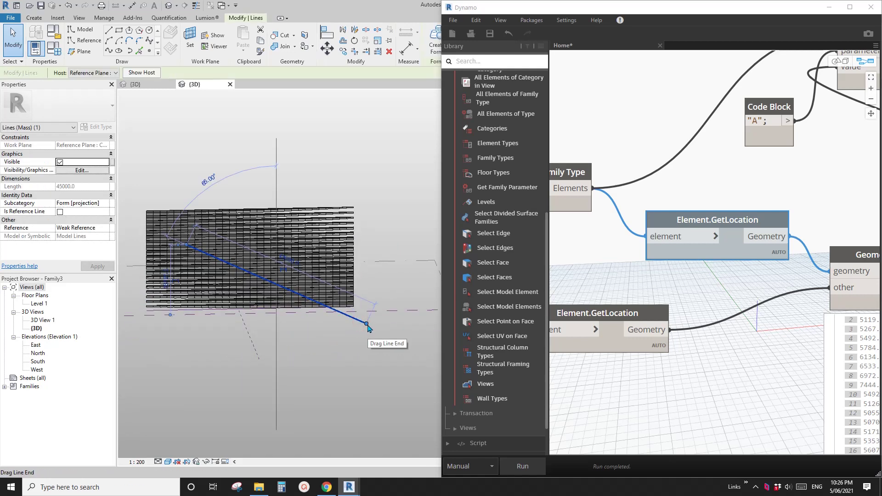
{"action": "left_click_drag", "start_coordinate": [367, 323], "coordinate": [315, 261]}
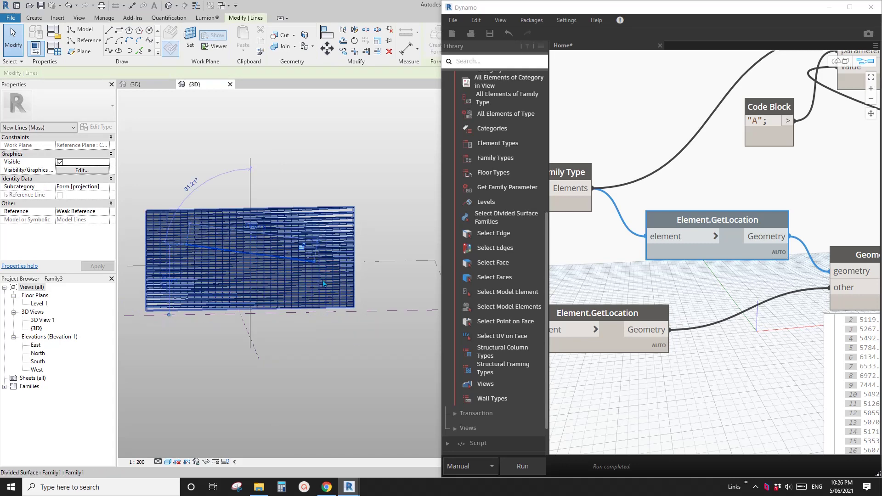
{"action": "left_click", "coordinate": [530, 466]}
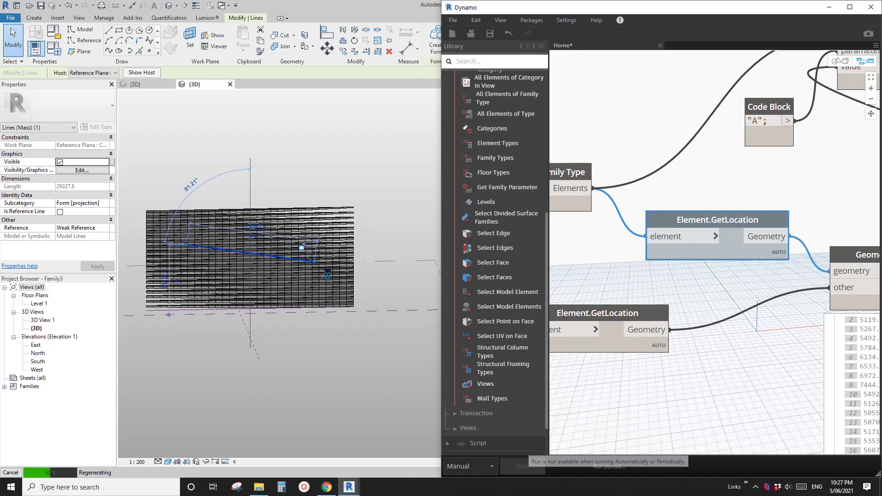
Step: Pan, orbit and zoom the 3D view to inspect the recalculated louver angles
{"action": "middle_click_drag", "start_coordinate": [331, 305], "coordinate": [248, 307]}
{"action": "scroll", "coordinate": [277, 315], "scroll_direction": "down", "scroll_amount": 1}
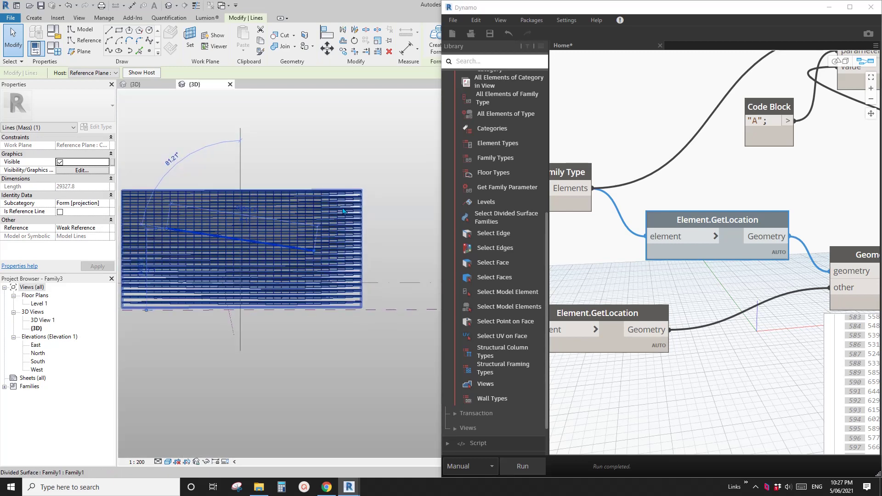
{"action": "middle_click_drag", "start_coordinate": [185, 302], "coordinate": [276, 308], "text": "shift"}
{"action": "scroll", "coordinate": [277, 309], "scroll_direction": "up", "scroll_amount": 4}
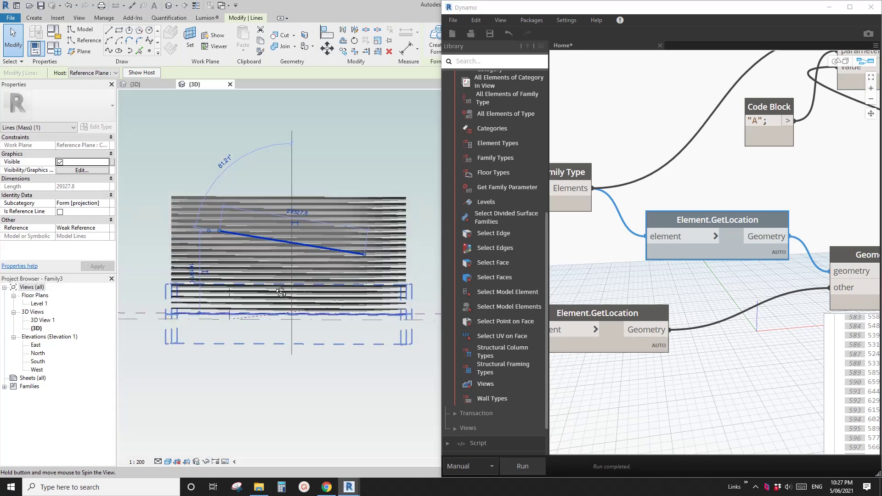
{"action": "scroll", "coordinate": [358, 254], "scroll_direction": "down", "scroll_amount": 4}
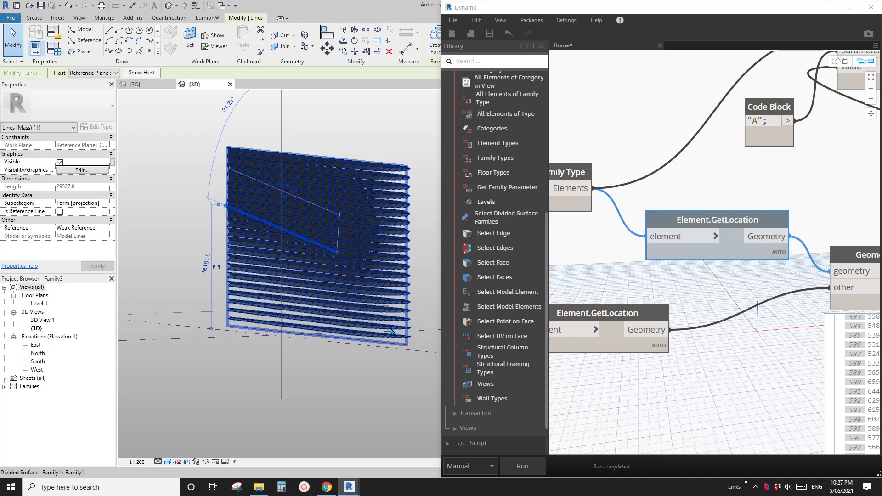
{"action": "middle_click_drag", "start_coordinate": [249, 311], "coordinate": [192, 316]}
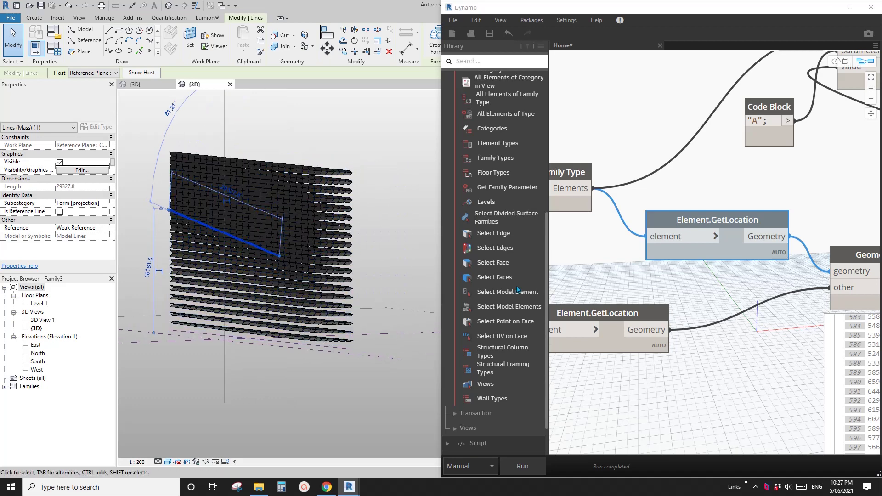
{"action": "scroll", "coordinate": [761, 354], "scroll_direction": "down", "scroll_amount": 6}
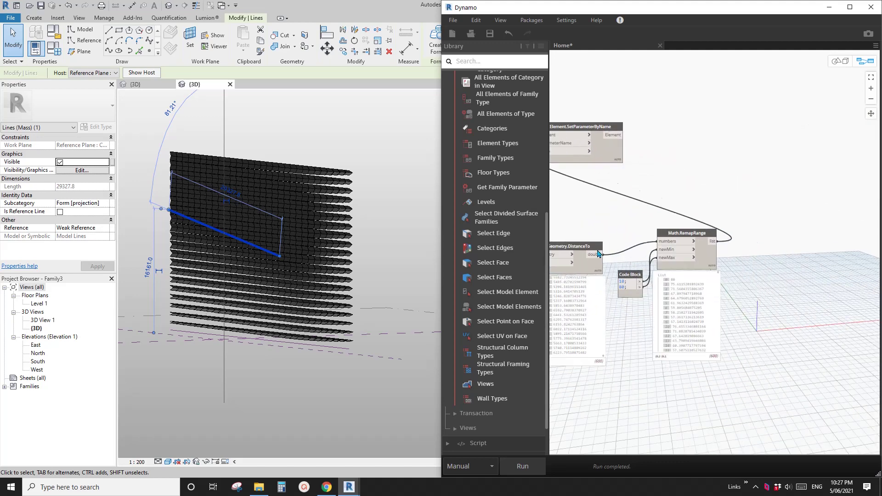
Step: Rewire Math.RemapRange so 80 feeds newMin and 10 feeds newMax
{"action": "scroll", "coordinate": [630, 303], "scroll_direction": "up", "scroll_amount": 2}
{"action": "scroll", "coordinate": [651, 322], "scroll_direction": "up", "scroll_amount": 4}
{"action": "middle_click_drag", "start_coordinate": [556, 309], "coordinate": [647, 369]}
{"action": "left_click", "coordinate": [812, 300]}
{"action": "left_click", "coordinate": [774, 307]}
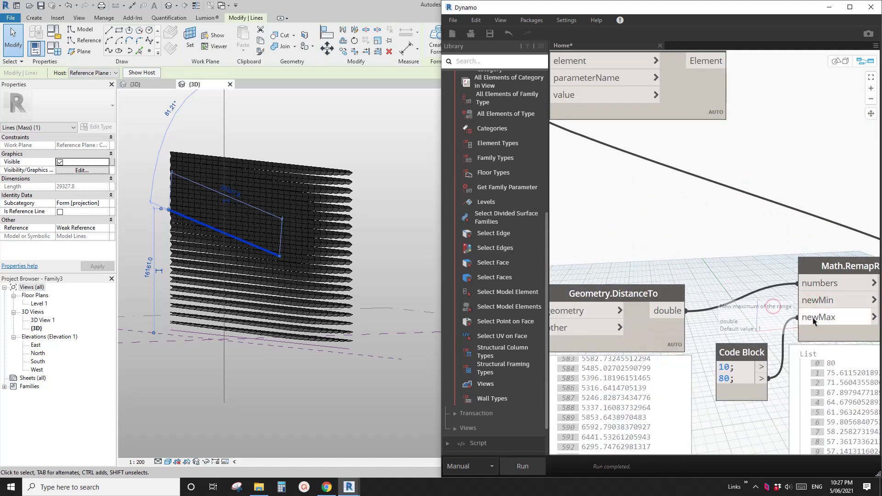
{"action": "left_click", "coordinate": [809, 318]}
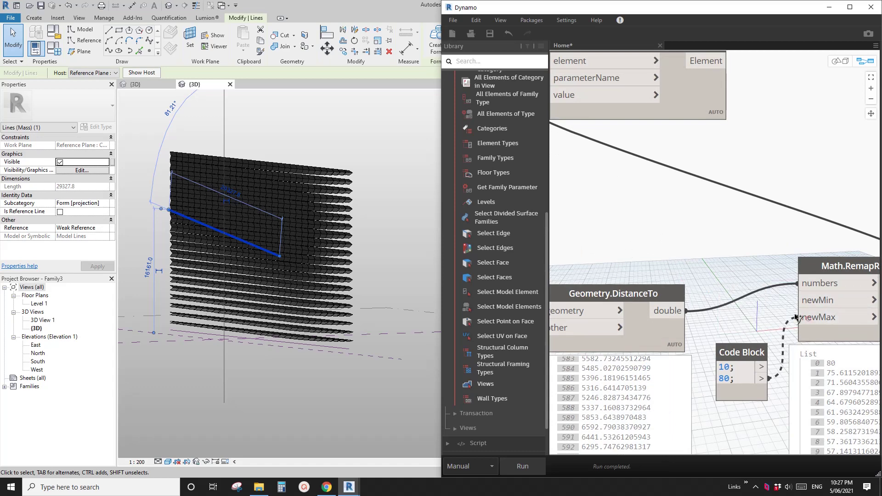
{"action": "left_click", "coordinate": [811, 301]}
{"action": "left_click", "coordinate": [767, 368]}
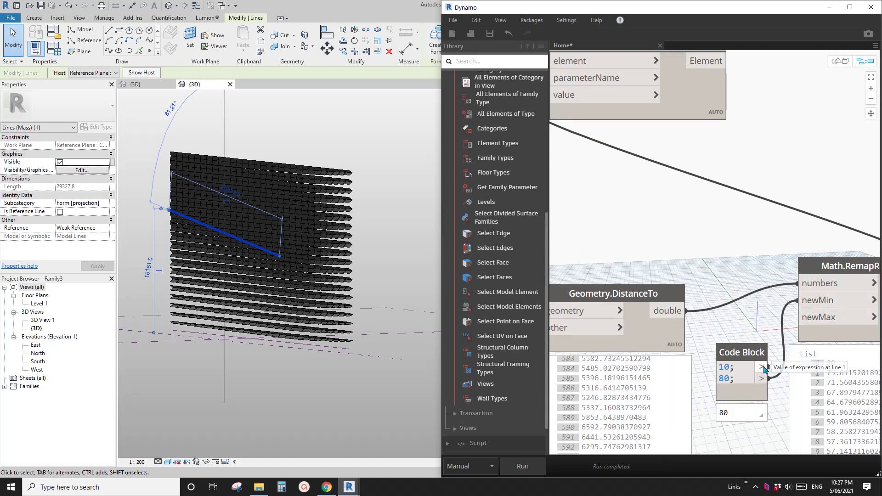
{"action": "left_click", "coordinate": [814, 319]}
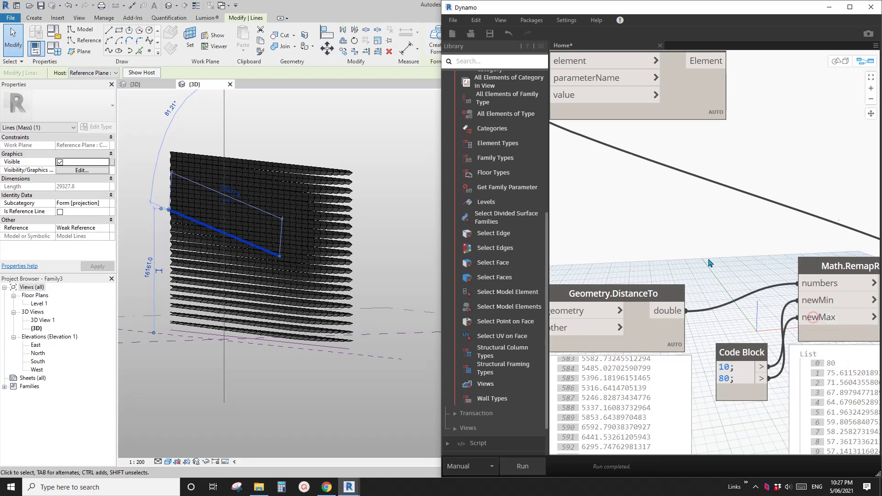
Step: Run the graph with the reversed range and orbit to inspect the louvers
{"action": "middle_click_drag", "start_coordinate": [722, 292], "coordinate": [665, 240]}
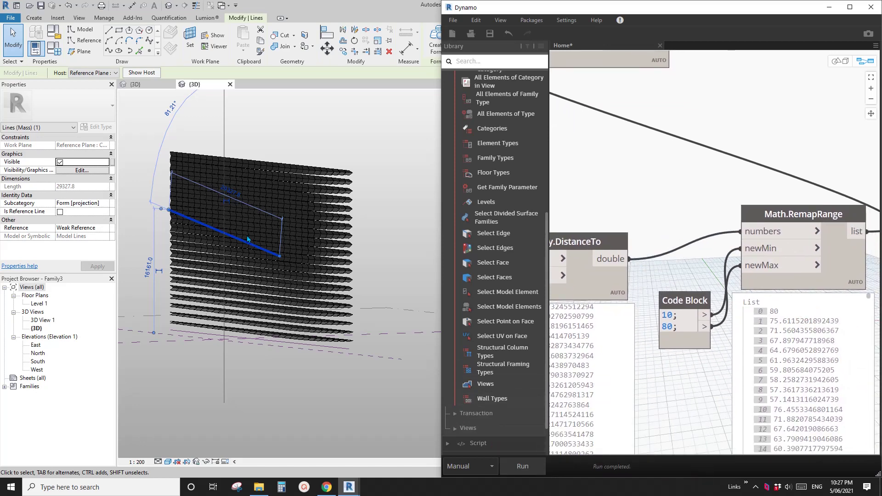
{"action": "left_click", "coordinate": [533, 467]}
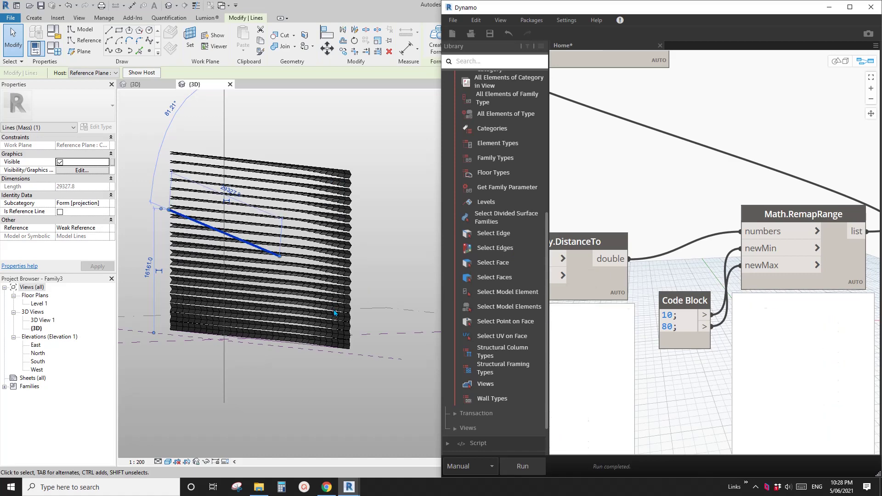
{"action": "mouse_move", "coordinate": [333, 300]}
{"action": "middle_mouse_down", "text": "shift"}
{"action": "mouse_move", "coordinate": [362, 259]}
{"action": "mouse_move", "coordinate": [267, 290]}
{"action": "mouse_move", "coordinate": [357, 276]}
{"action": "mouse_move", "coordinate": [301, 260]}
{"action": "mouse_move", "coordinate": [310, 239]}
{"action": "mouse_move", "coordinate": [303, 232]}
{"action": "mouse_move", "coordinate": [343, 289]}
{"action": "mouse_move", "coordinate": [314, 281]}
{"action": "mouse_move", "coordinate": [326, 306]}
{"action": "mouse_move", "coordinate": [346, 297]}
{"action": "mouse_move", "coordinate": [276, 269]}
{"action": "mouse_move", "coordinate": [312, 277]}
{"action": "mouse_move", "coordinate": [299, 269]}
{"action": "middle_mouse_up", "text": "shift"}
Step: Open the South elevation and draw a three-point reference spline across the louver wall
{"action": "key", "text": "Escape"}
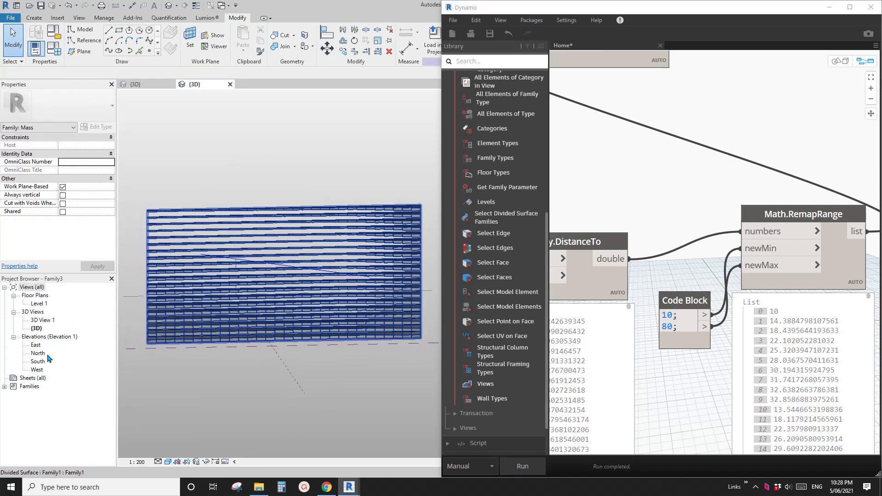
{"action": "double_click", "coordinate": [37, 362]}
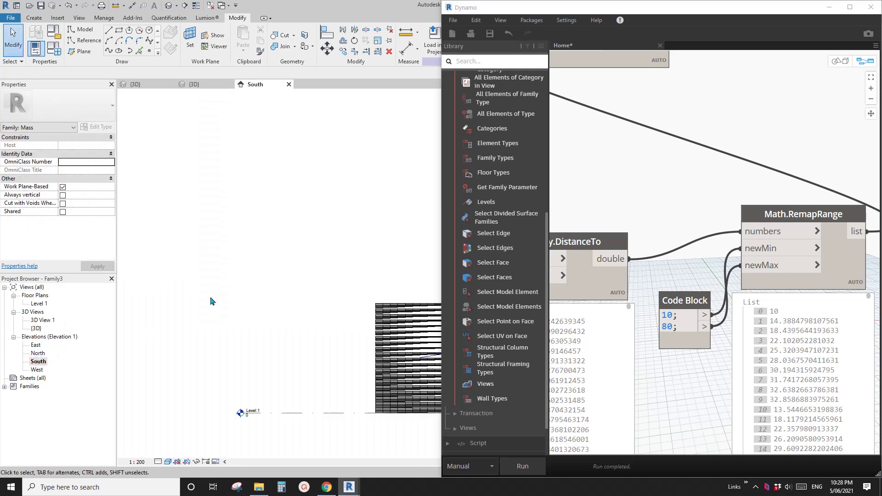
{"action": "left_click", "coordinate": [83, 40]}
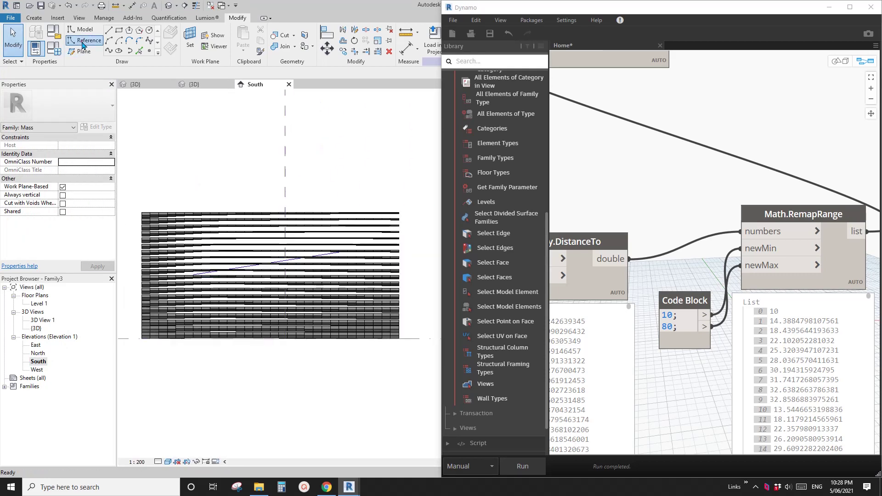
{"action": "left_click", "coordinate": [149, 40]}
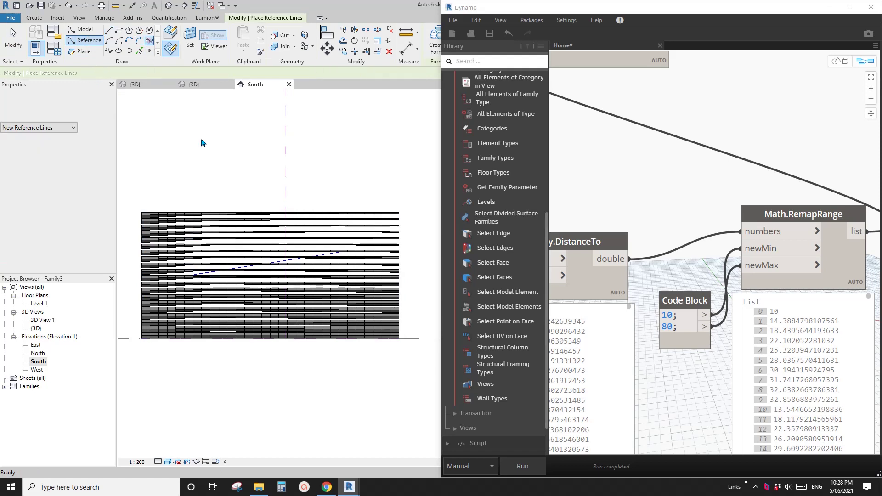
{"action": "left_click", "coordinate": [194, 309]}
{"action": "left_click", "coordinate": [244, 239]}
{"action": "left_click", "coordinate": [355, 275]}
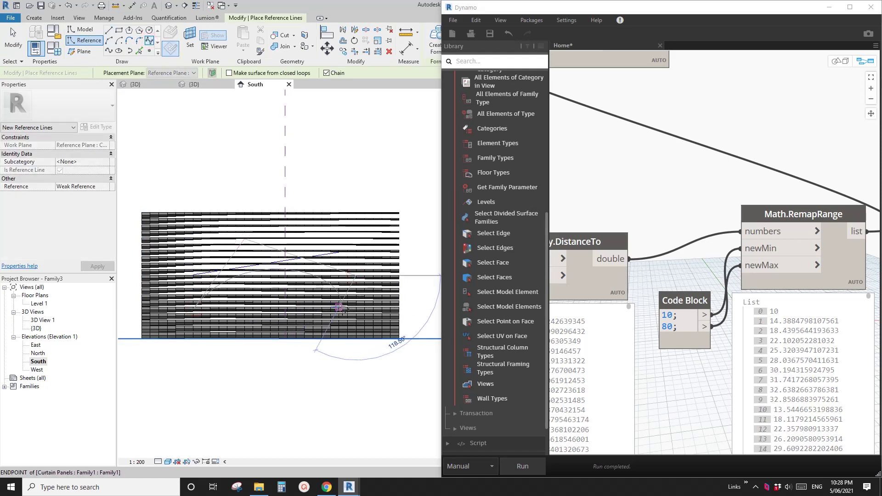
{"action": "key", "text": "Escape"}
{"action": "key", "text": "Escape"}
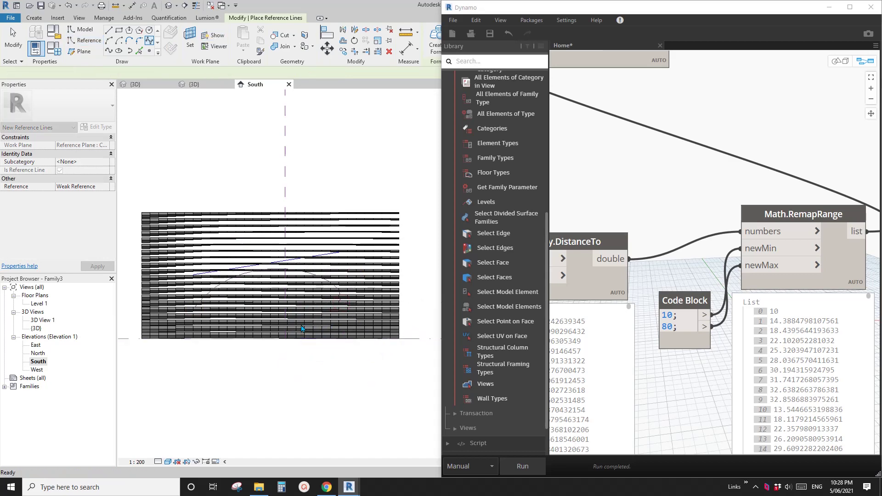
Step: Shift the elevation view and bring the Dynamo graph into focus
{"action": "scroll", "coordinate": [302, 327], "scroll_direction": "down", "scroll_amount": 1}
{"action": "middle_click_drag", "start_coordinate": [301, 328], "coordinate": [338, 349]}
{"action": "left_click", "coordinate": [636, 277]}
{"action": "scroll", "coordinate": [626, 282], "scroll_direction": "down", "scroll_amount": 2}
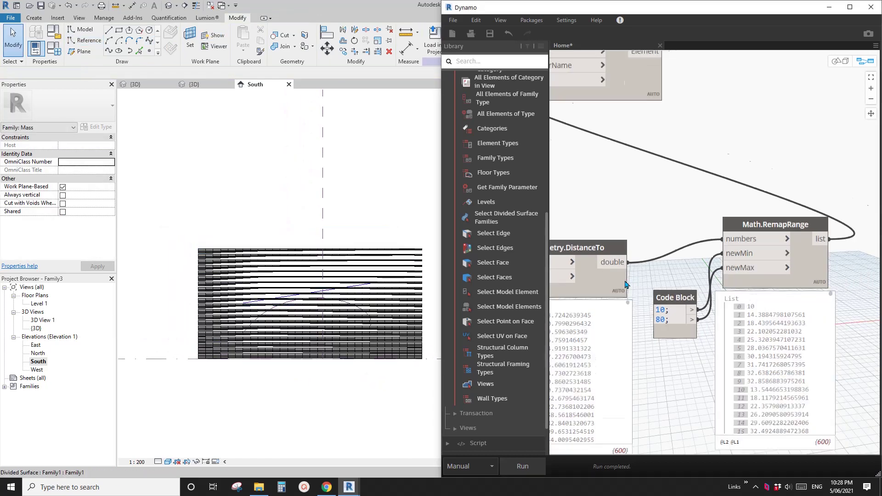
Step: Start Select Model Element's picker and orbit the {3D} view to reveal the spline
{"action": "scroll", "coordinate": [625, 282], "scroll_direction": "down", "scroll_amount": 4}
{"action": "middle_click_drag", "start_coordinate": [626, 283], "coordinate": [866, 289]}
{"action": "scroll", "coordinate": [625, 278], "scroll_direction": "up", "scroll_amount": 3}
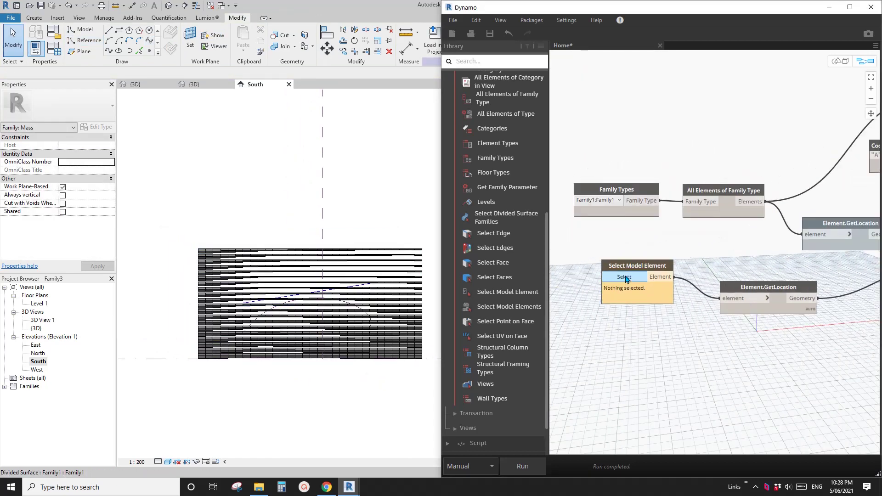
{"action": "left_click", "coordinate": [625, 277]}
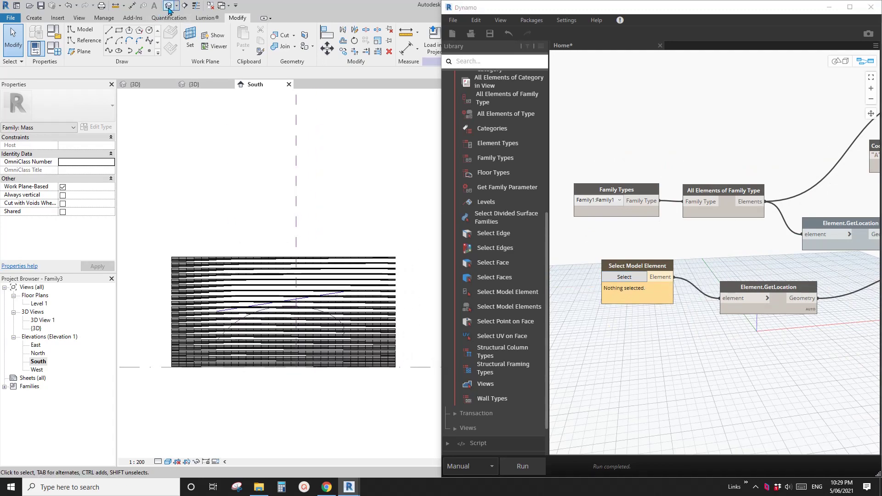
{"action": "left_click", "coordinate": [169, 6]}
{"action": "middle_click_drag", "start_coordinate": [309, 285], "coordinate": [327, 263], "text": "shift"}
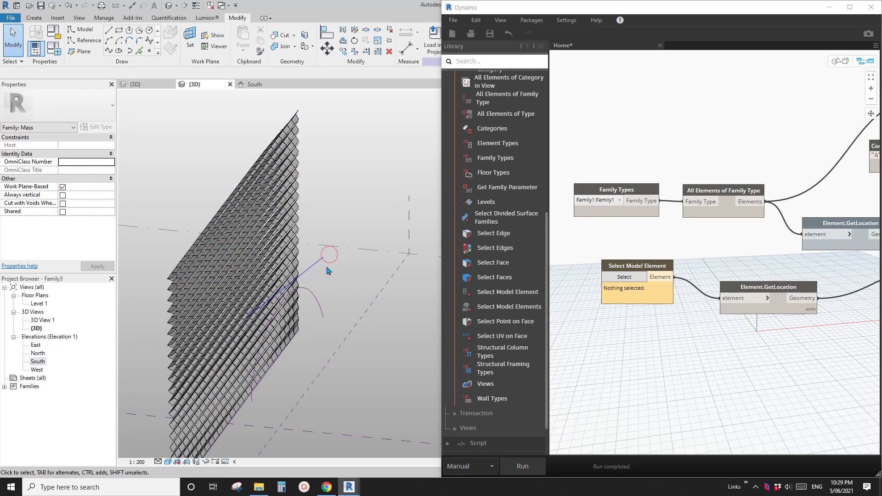
{"action": "scroll", "coordinate": [316, 274], "scroll_direction": "up", "scroll_amount": 2}
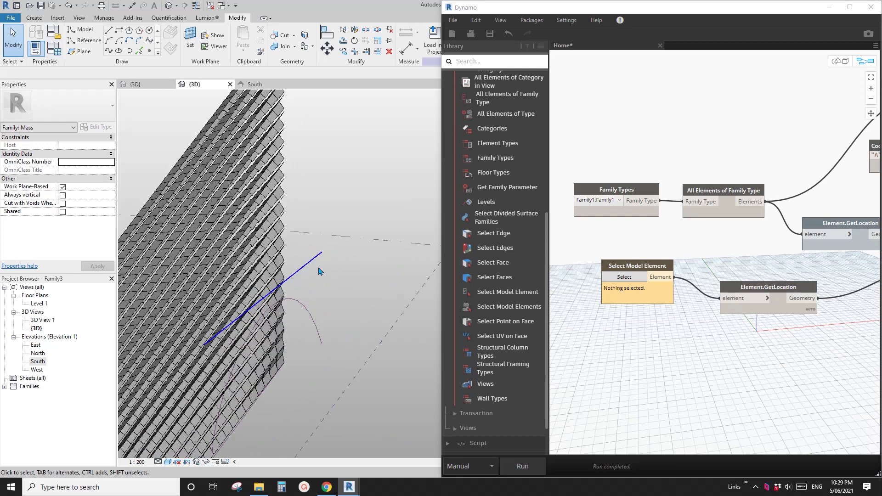
{"action": "scroll", "coordinate": [314, 262], "scroll_direction": "down", "scroll_amount": 2}
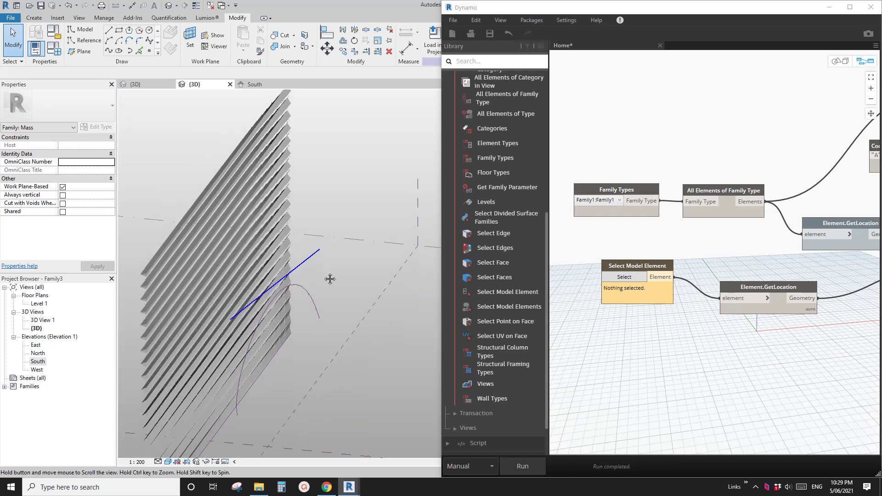
{"action": "middle_click_drag", "start_coordinate": [329, 279], "coordinate": [320, 270], "text": "shift"}
Step: Pick the curved spline as the Dynamo graph's attractor element
{"action": "left_click", "coordinate": [634, 277]}
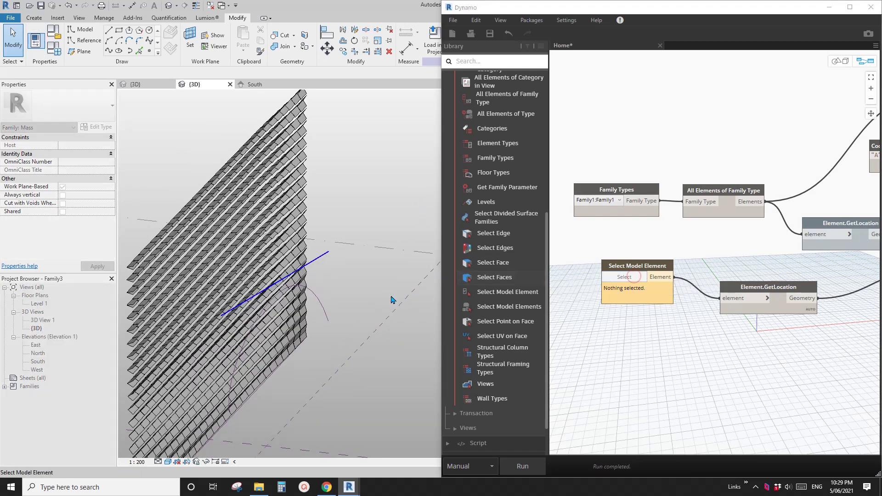
{"action": "left_click", "coordinate": [321, 307]}
{"action": "scroll", "coordinate": [644, 305], "scroll_direction": "down", "scroll_amount": 2}
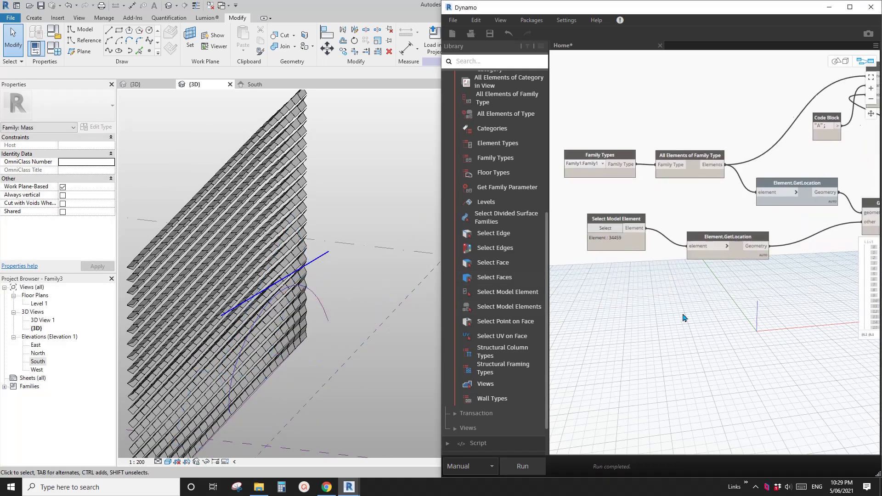
{"action": "middle_click_drag", "start_coordinate": [687, 272], "coordinate": [598, 283]}
Step: Hide the lower Element.GetLocation node's geometry preview in Revit
{"action": "right_click", "coordinate": [654, 246]}
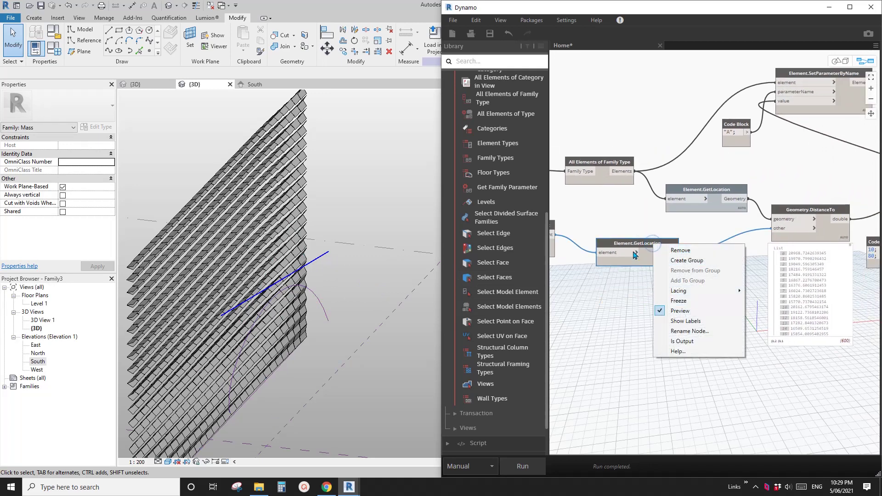
{"action": "left_click", "coordinate": [642, 288]}
{"action": "right_click", "coordinate": [652, 247]}
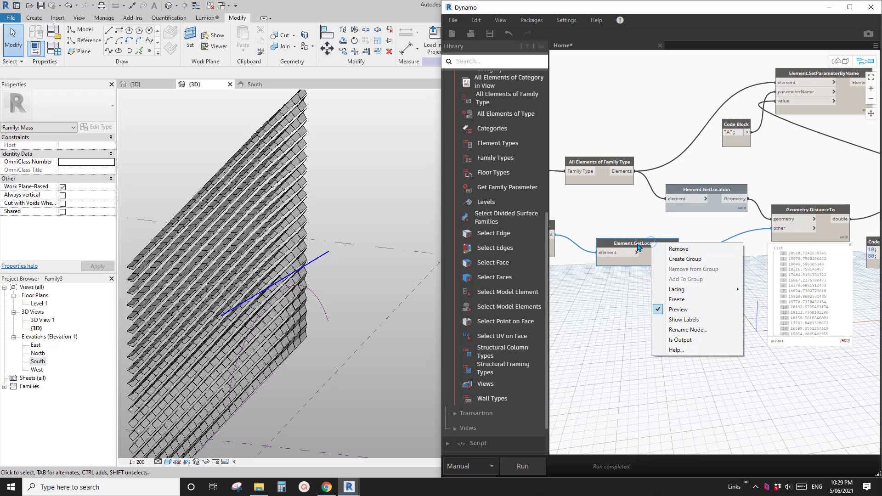
{"action": "left_click", "coordinate": [662, 311]}
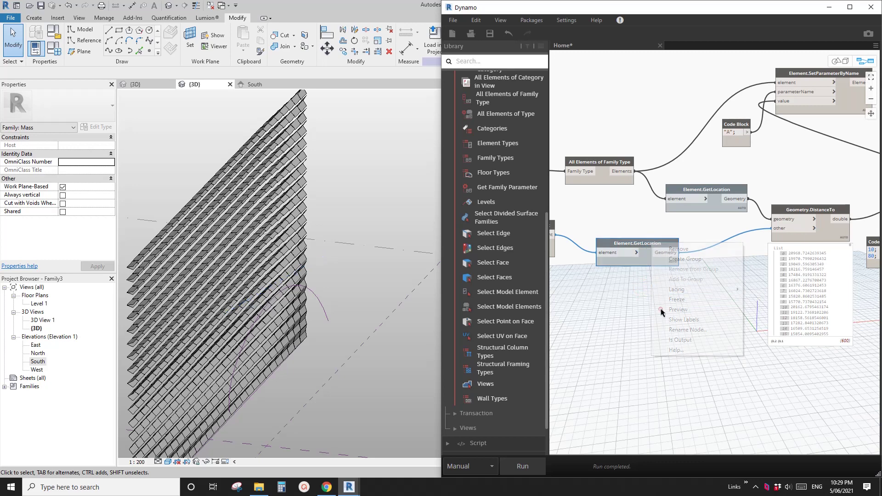
Step: Rerun the graph and orbit to a near-horizontal view of the whole wall
{"action": "left_click", "coordinate": [539, 469]}
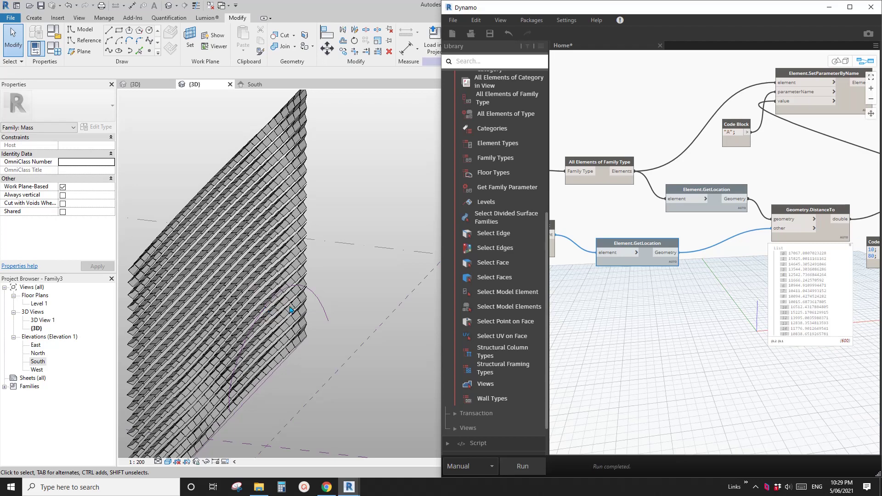
{"action": "middle_click_drag", "start_coordinate": [344, 308], "coordinate": [364, 239], "text": "shift"}
{"action": "scroll", "coordinate": [334, 261], "scroll_direction": "down", "scroll_amount": 5}
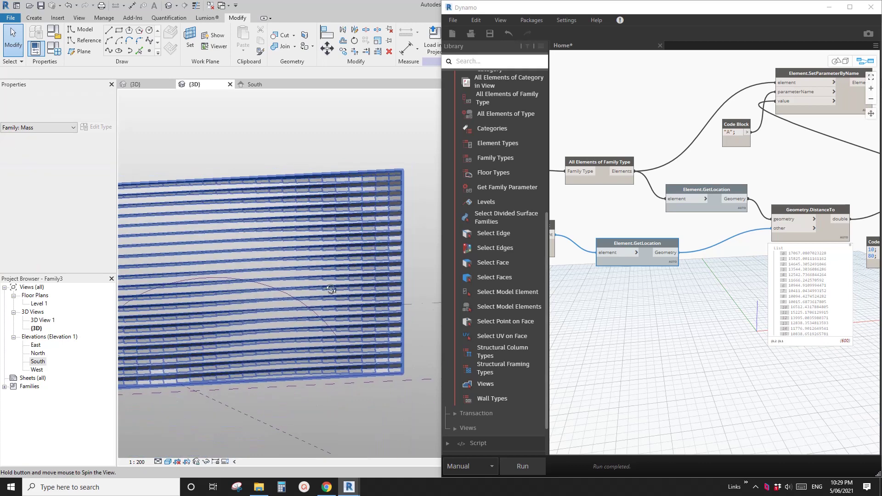
{"action": "middle_click_drag", "start_coordinate": [335, 333], "coordinate": [295, 318], "text": "shift"}
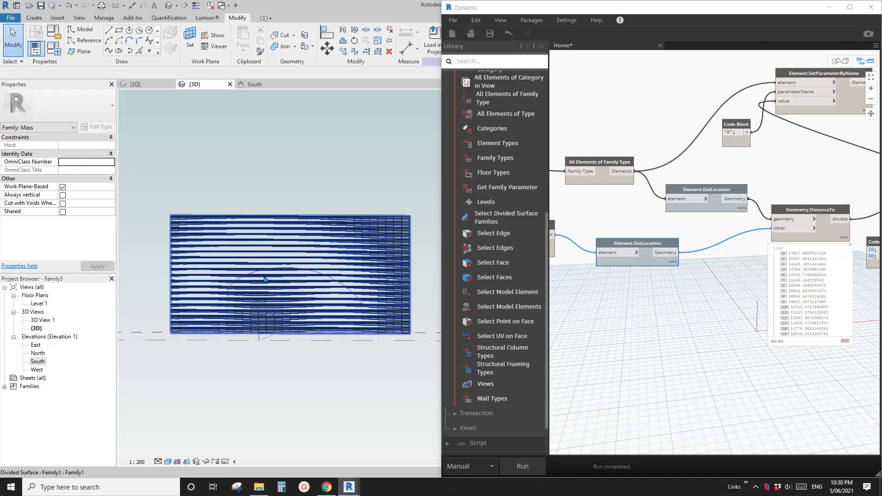
{"action": "middle_click_drag", "start_coordinate": [265, 279], "coordinate": [288, 282], "text": "shift"}
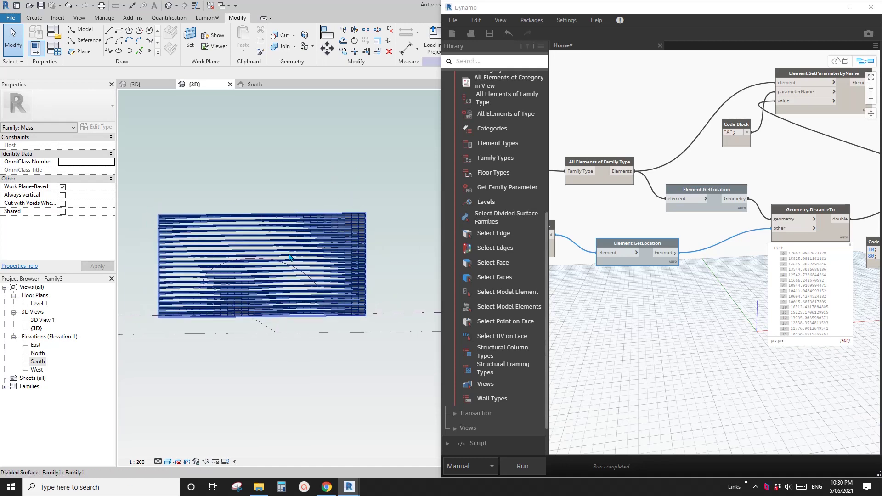
{"action": "right_click", "coordinate": [713, 191]}
{"action": "left_click", "coordinate": [739, 256]}
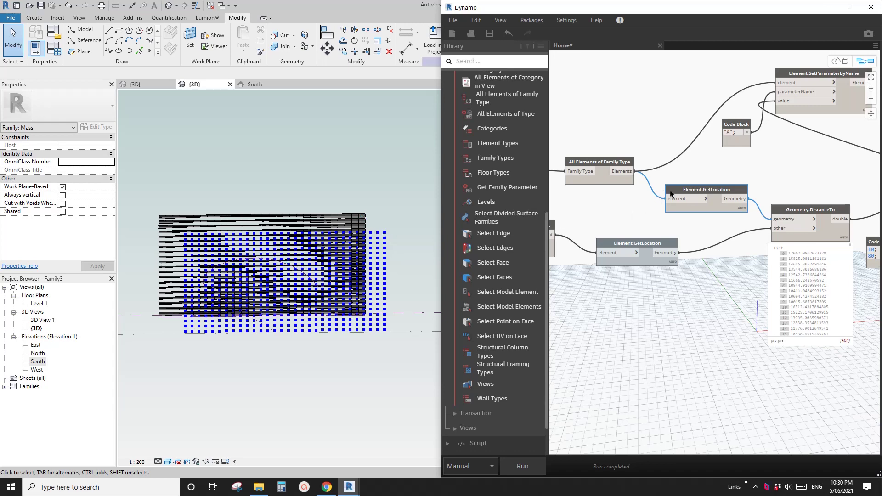
{"action": "right_click", "coordinate": [698, 191]}
{"action": "left_click", "coordinate": [726, 257]}
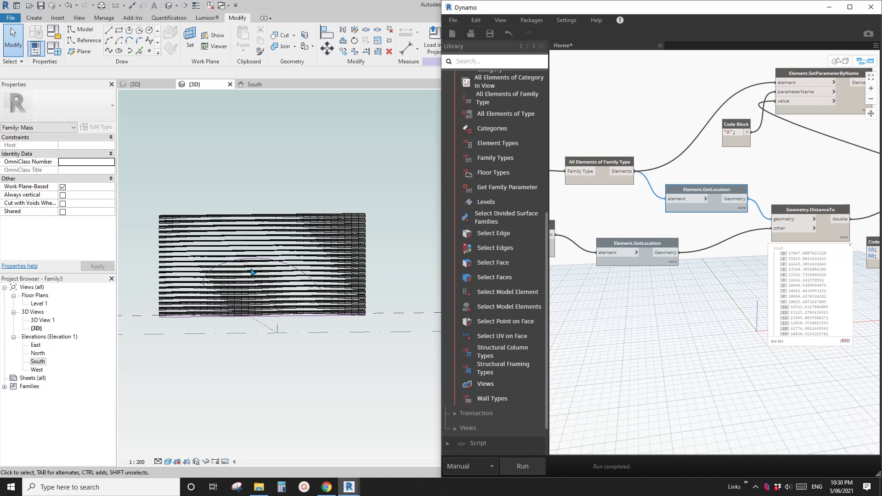
{"action": "middle_click_drag", "start_coordinate": [305, 281], "coordinate": [277, 290]}
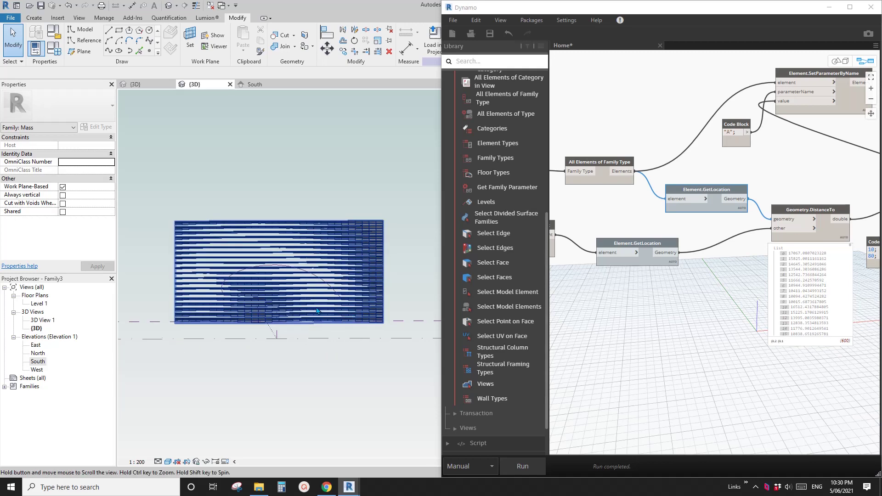
{"action": "middle_click_drag", "start_coordinate": [346, 318], "coordinate": [301, 313]}
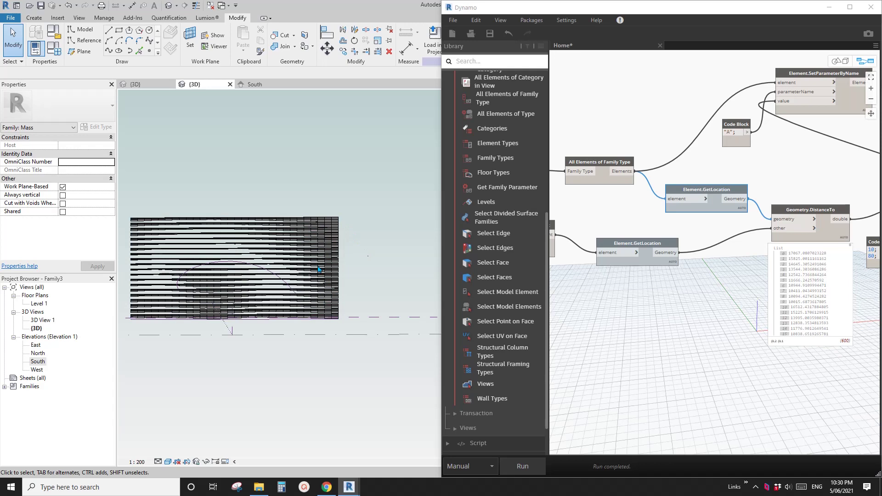
{"action": "middle_click_drag", "start_coordinate": [318, 269], "coordinate": [381, 273]}
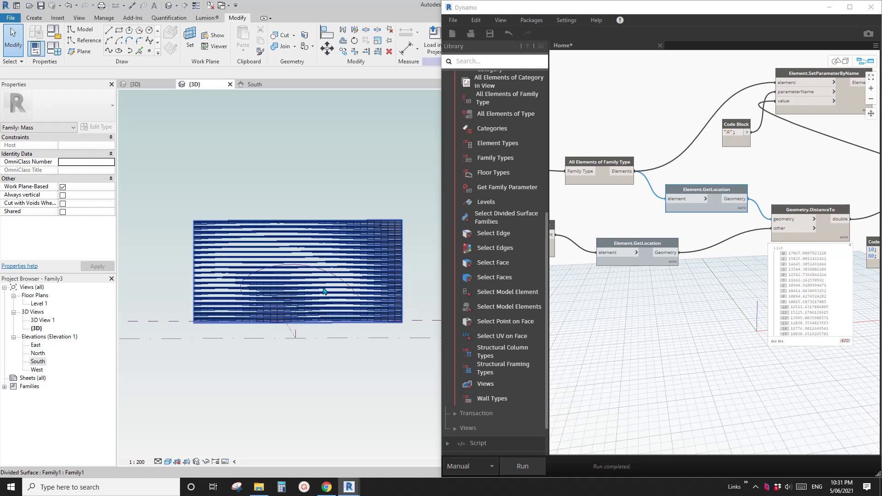
{"action": "middle_click_drag", "start_coordinate": [324, 293], "coordinate": [377, 375], "text": "shift"}
{"action": "scroll", "coordinate": [304, 374], "scroll_direction": "up", "scroll_amount": 6}
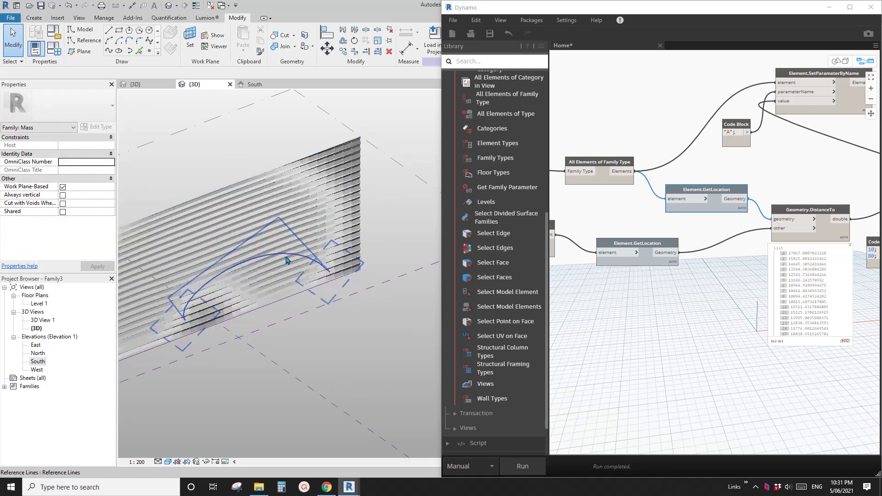
{"action": "left_click", "coordinate": [288, 258]}
{"action": "middle_click_drag", "start_coordinate": [288, 258], "coordinate": [311, 266], "text": "shift"}
{"action": "scroll", "coordinate": [297, 275], "scroll_direction": "up", "scroll_amount": 1}
{"action": "key", "text": "Escape"}
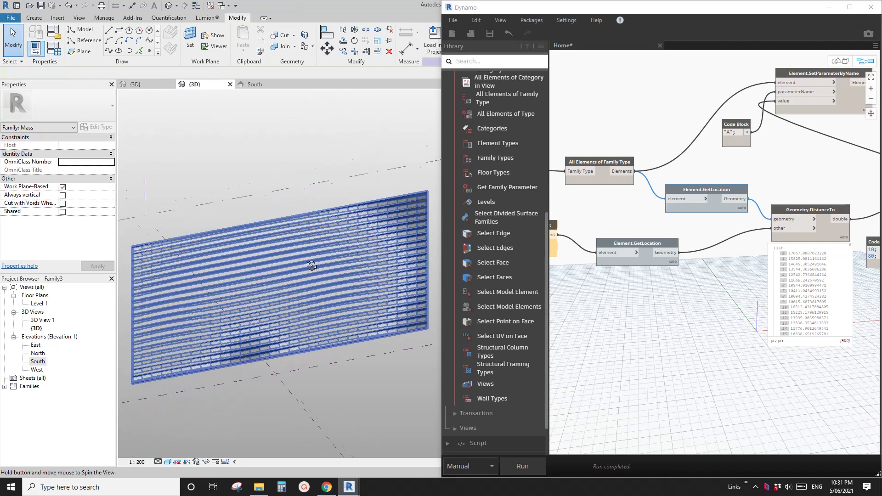
Step: Set the picked wall element as Select Model Element's attractor, rerun, and orbit to front
{"action": "middle_click_drag", "start_coordinate": [572, 233], "coordinate": [659, 221]}
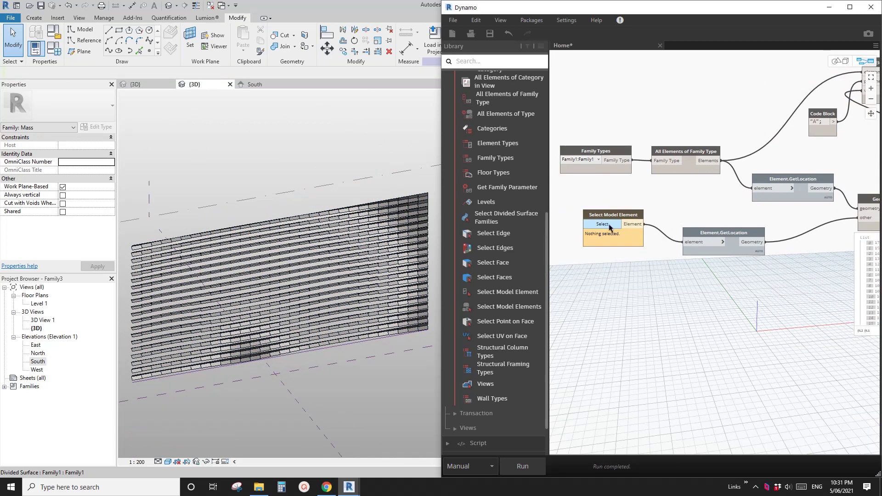
{"action": "left_click", "coordinate": [610, 227]}
{"action": "scroll", "coordinate": [254, 294], "scroll_direction": "up", "scroll_amount": 3}
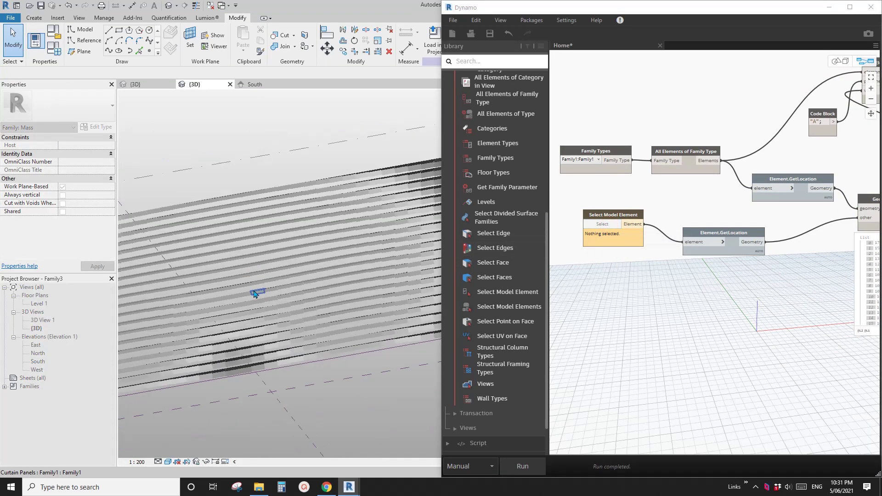
{"action": "scroll", "coordinate": [254, 295], "scroll_direction": "down", "scroll_amount": 4}
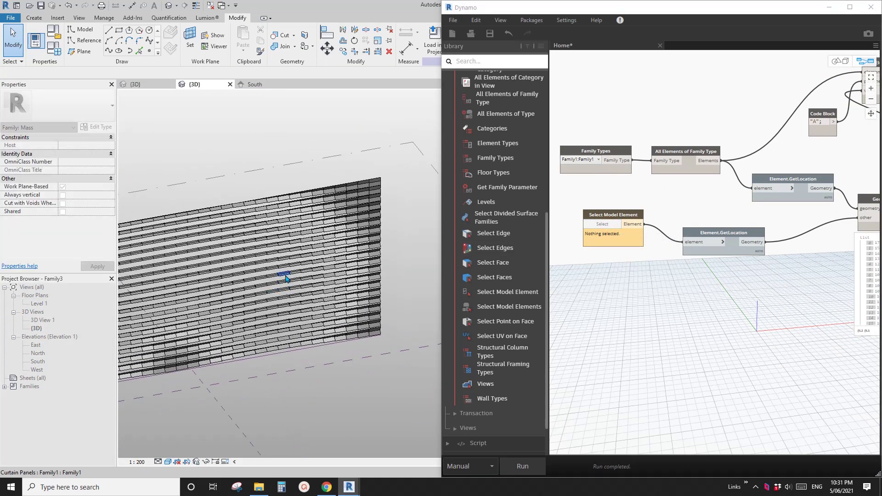
{"action": "left_click", "coordinate": [285, 279]}
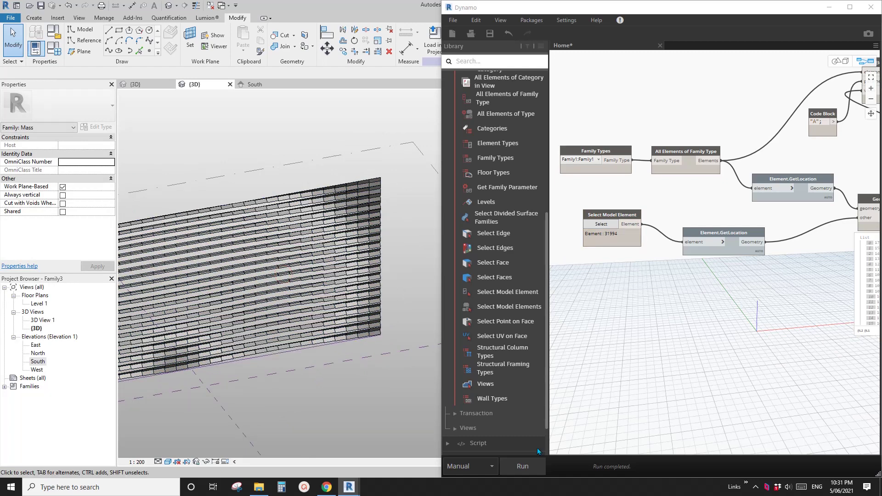
{"action": "left_click", "coordinate": [531, 467]}
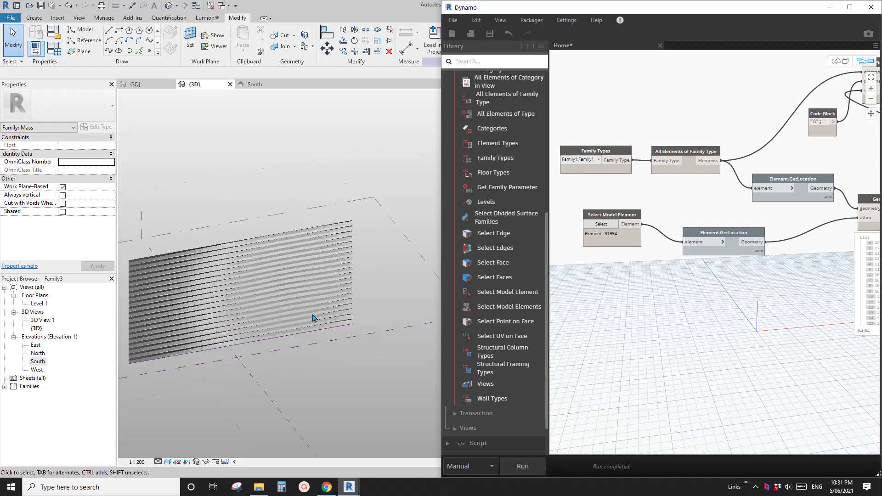
{"action": "middle_click_drag", "start_coordinate": [313, 318], "coordinate": [336, 333], "text": "shift"}
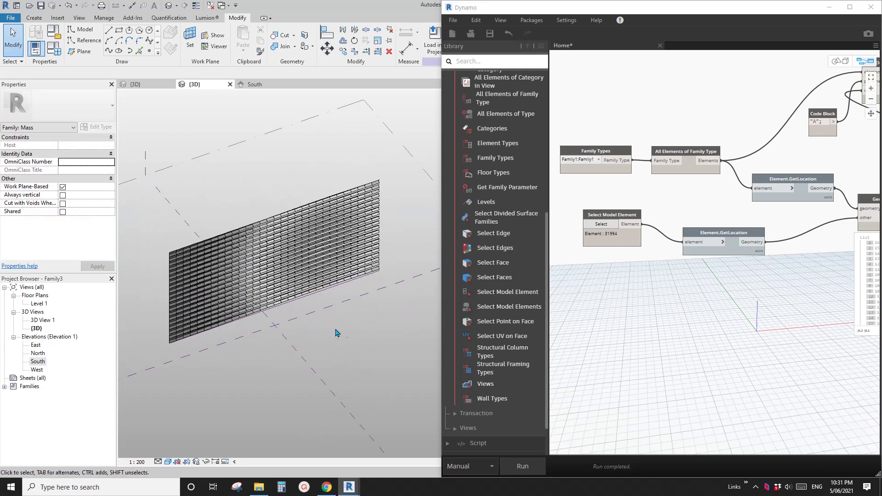
Step: Cancel closing Dynamo, maximize it to review the full graph, then minimize it
{"action": "left_click", "coordinate": [871, 7]}
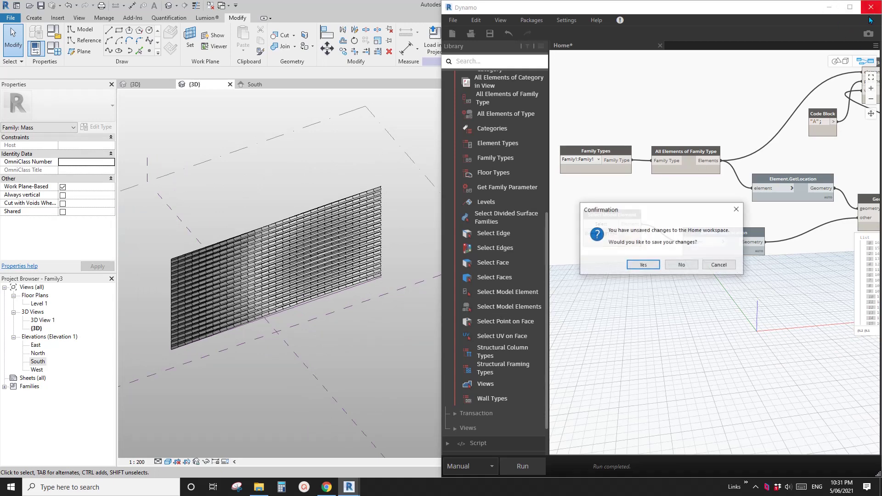
{"action": "left_click", "coordinate": [719, 265]}
{"action": "scroll", "coordinate": [740, 289], "scroll_direction": "down", "scroll_amount": 3}
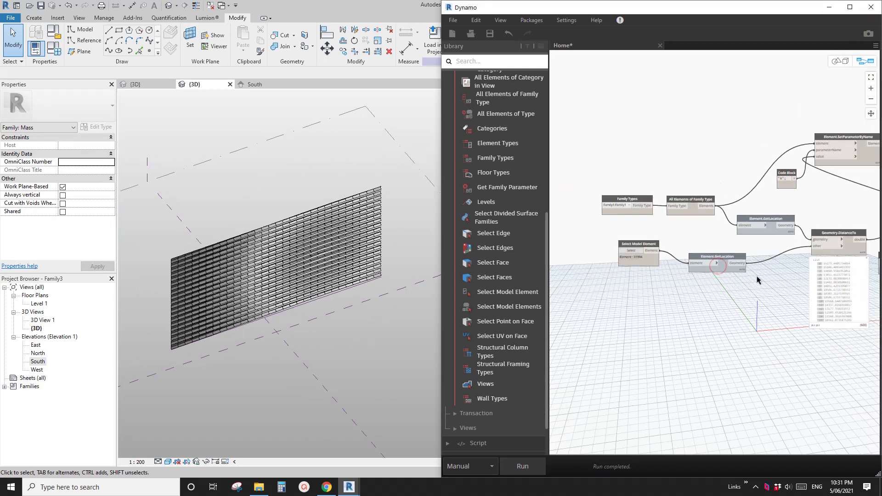
{"action": "middle_click_drag", "start_coordinate": [775, 266], "coordinate": [726, 261]}
{"action": "scroll", "coordinate": [772, 275], "scroll_direction": "down", "scroll_amount": 2}
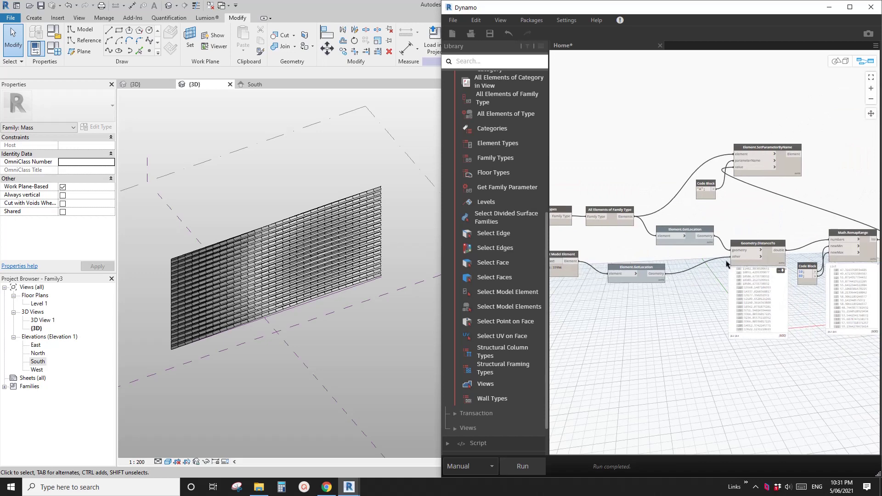
{"action": "left_click", "coordinate": [850, 7]}
{"action": "scroll", "coordinate": [616, 288], "scroll_direction": "up", "scroll_amount": 5}
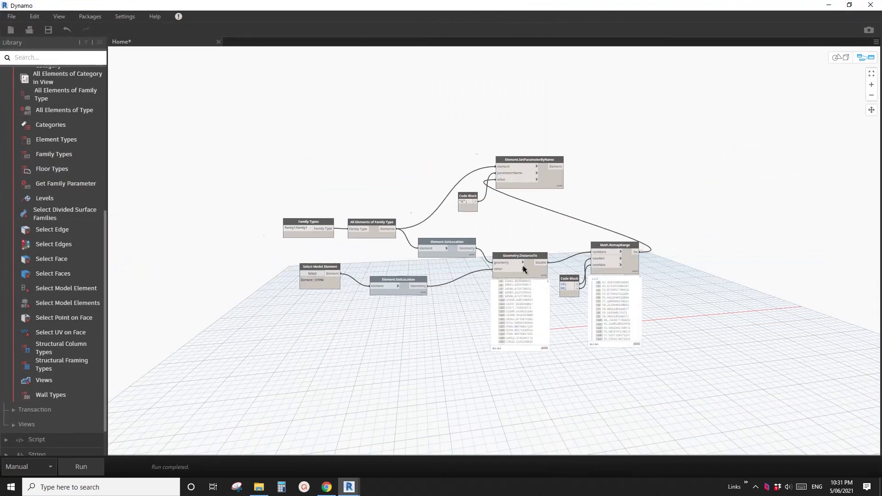
{"action": "middle_click_drag", "start_coordinate": [606, 271], "coordinate": [609, 318]}
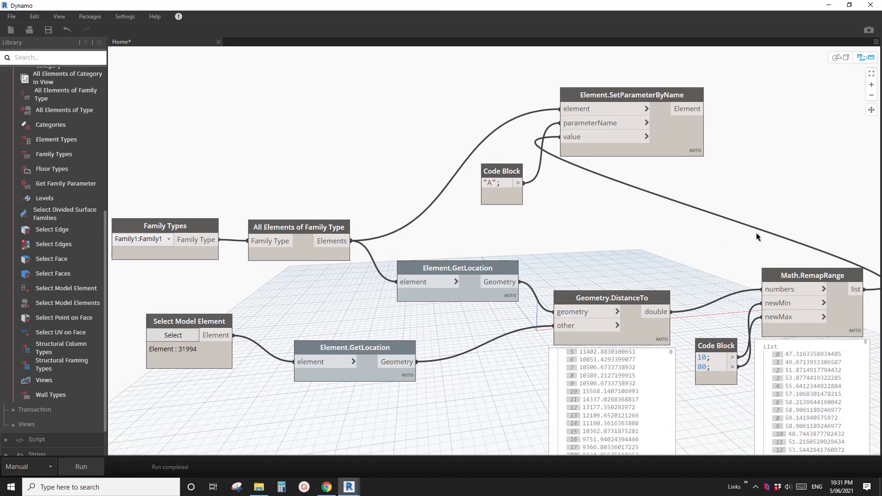
{"action": "left_click", "coordinate": [828, 5]}
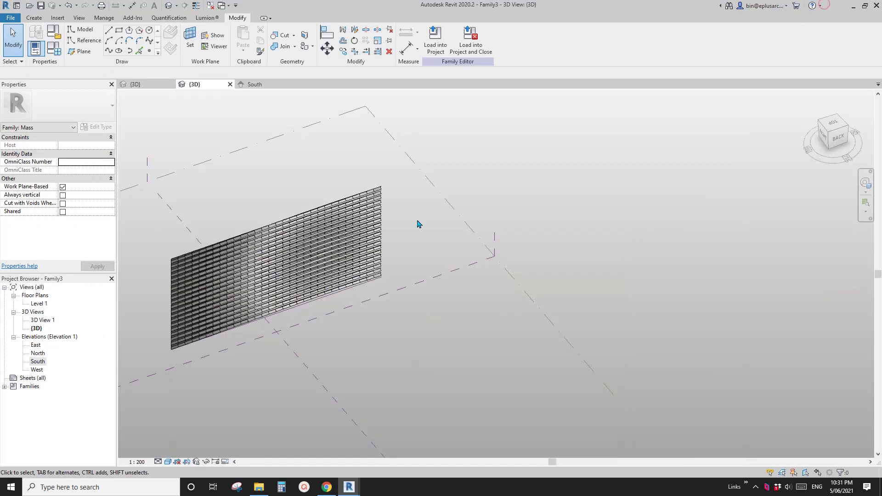
{"action": "middle_click_drag", "start_coordinate": [419, 223], "coordinate": [439, 321], "text": "shift"}
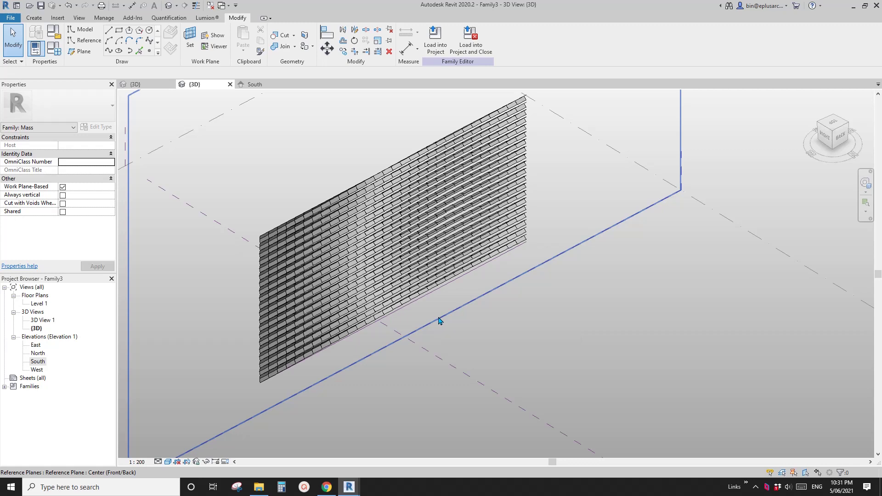
{"action": "middle_click_drag", "start_coordinate": [439, 320], "coordinate": [541, 371], "text": "shift"}
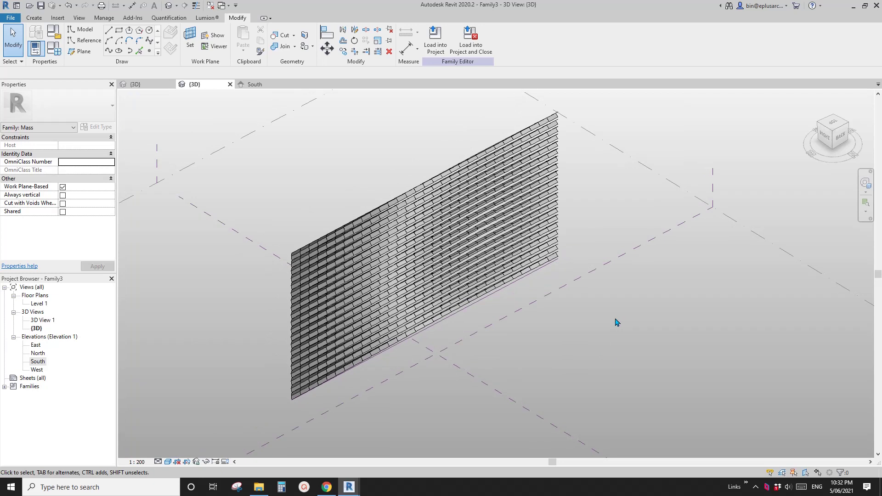